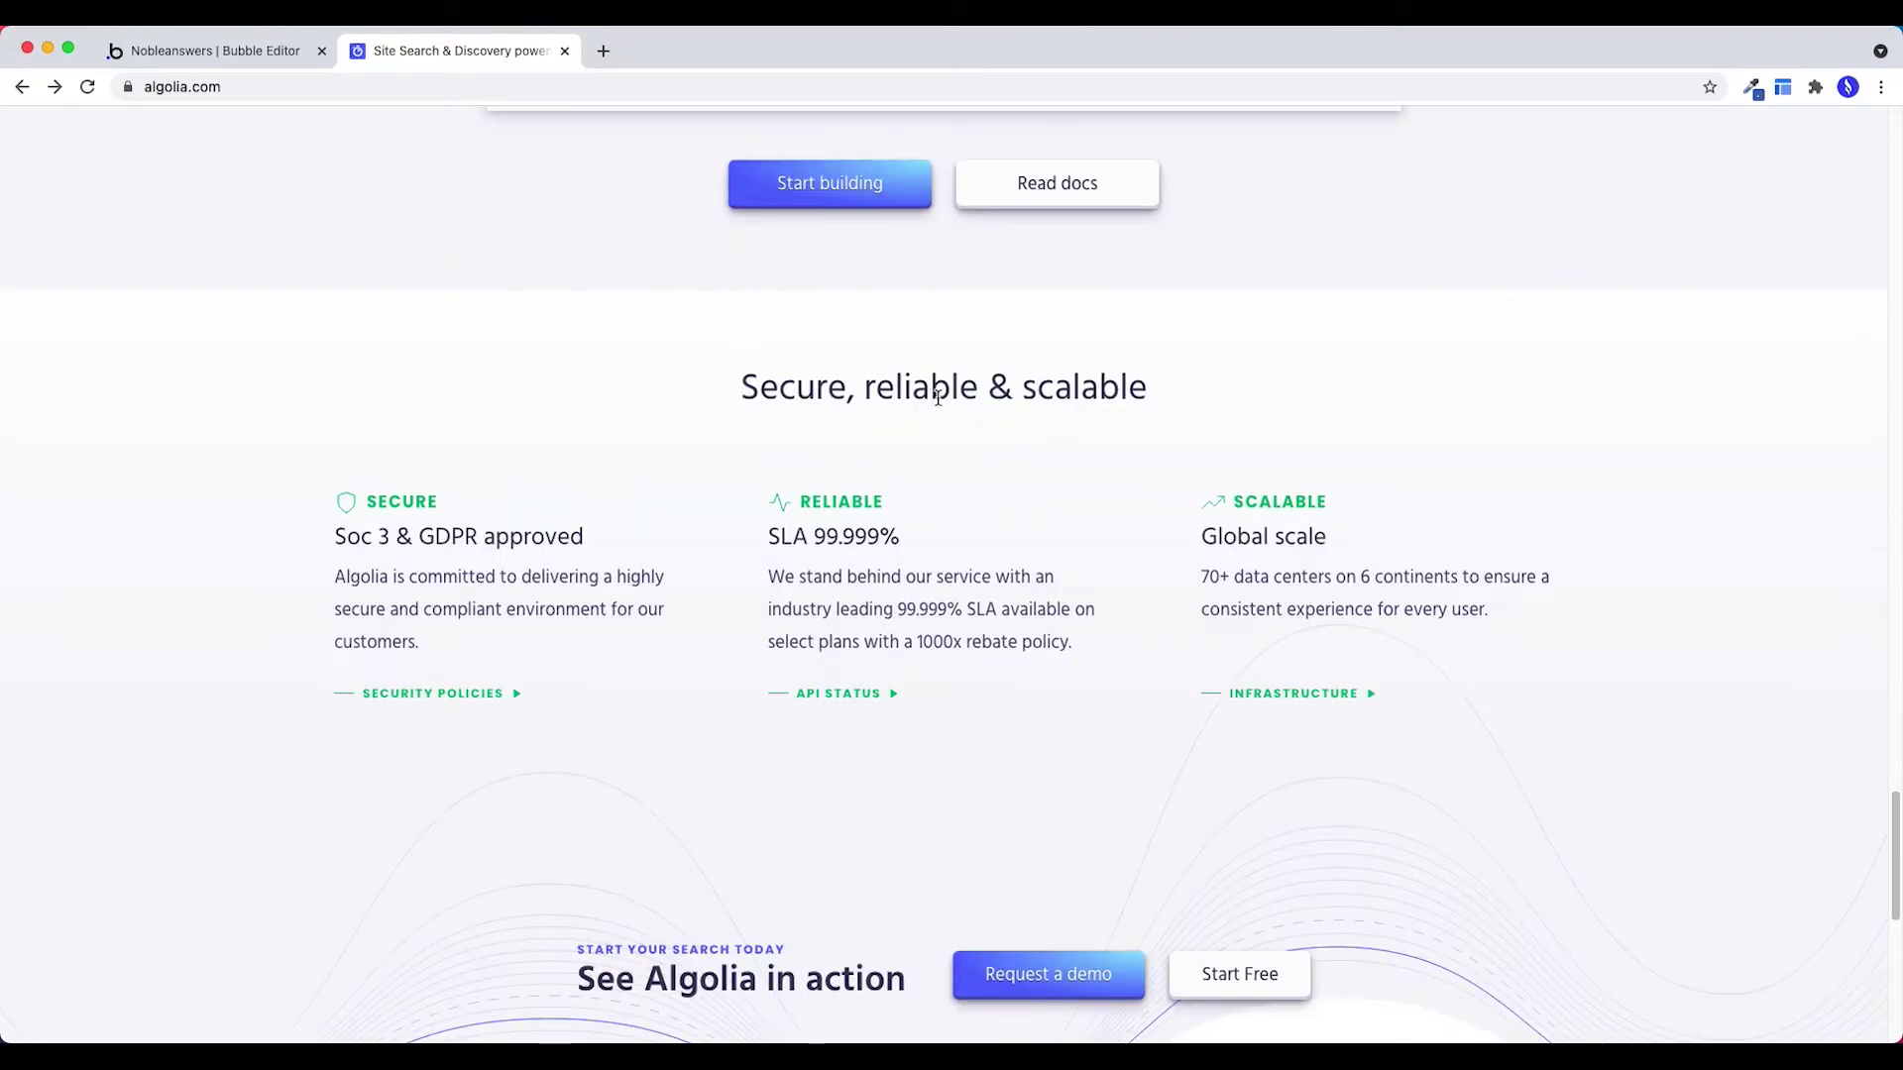
pyautogui.scroll(15, 938, 396)
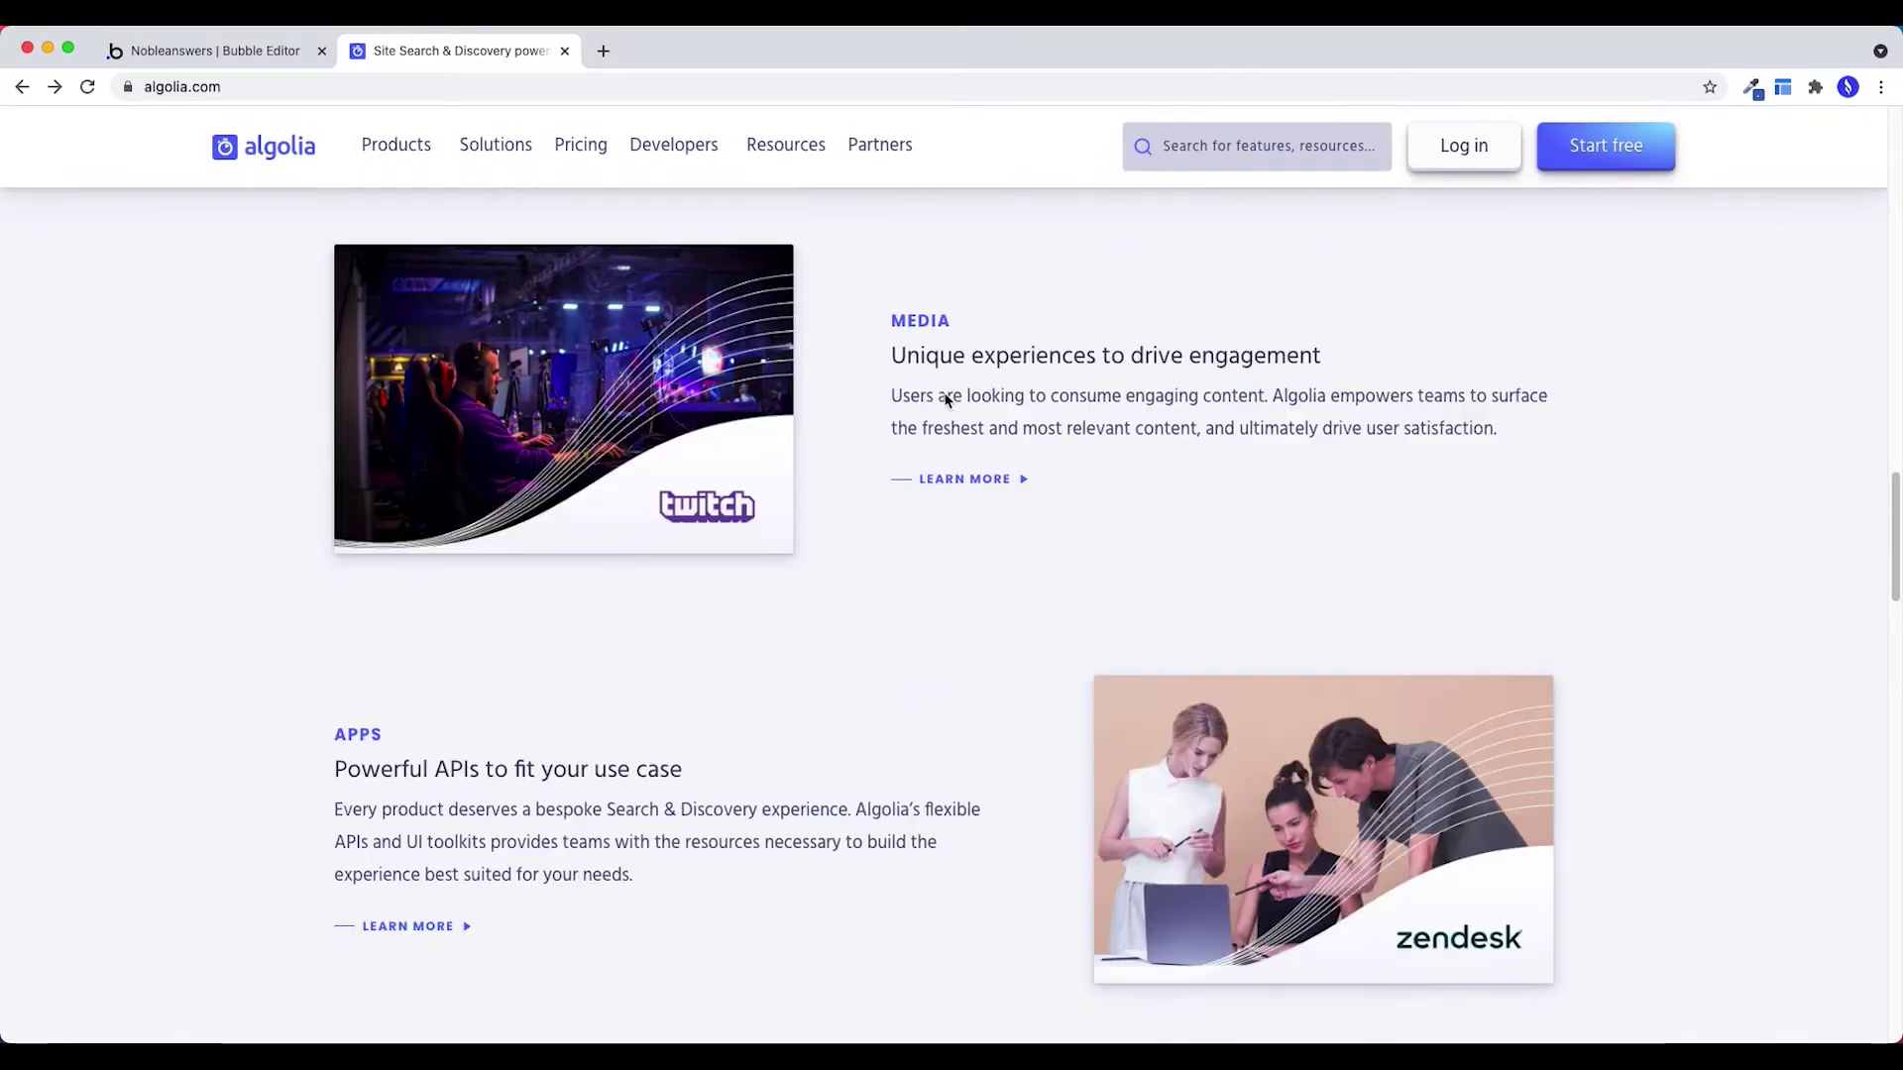
pyautogui.scroll(20, 946, 399)
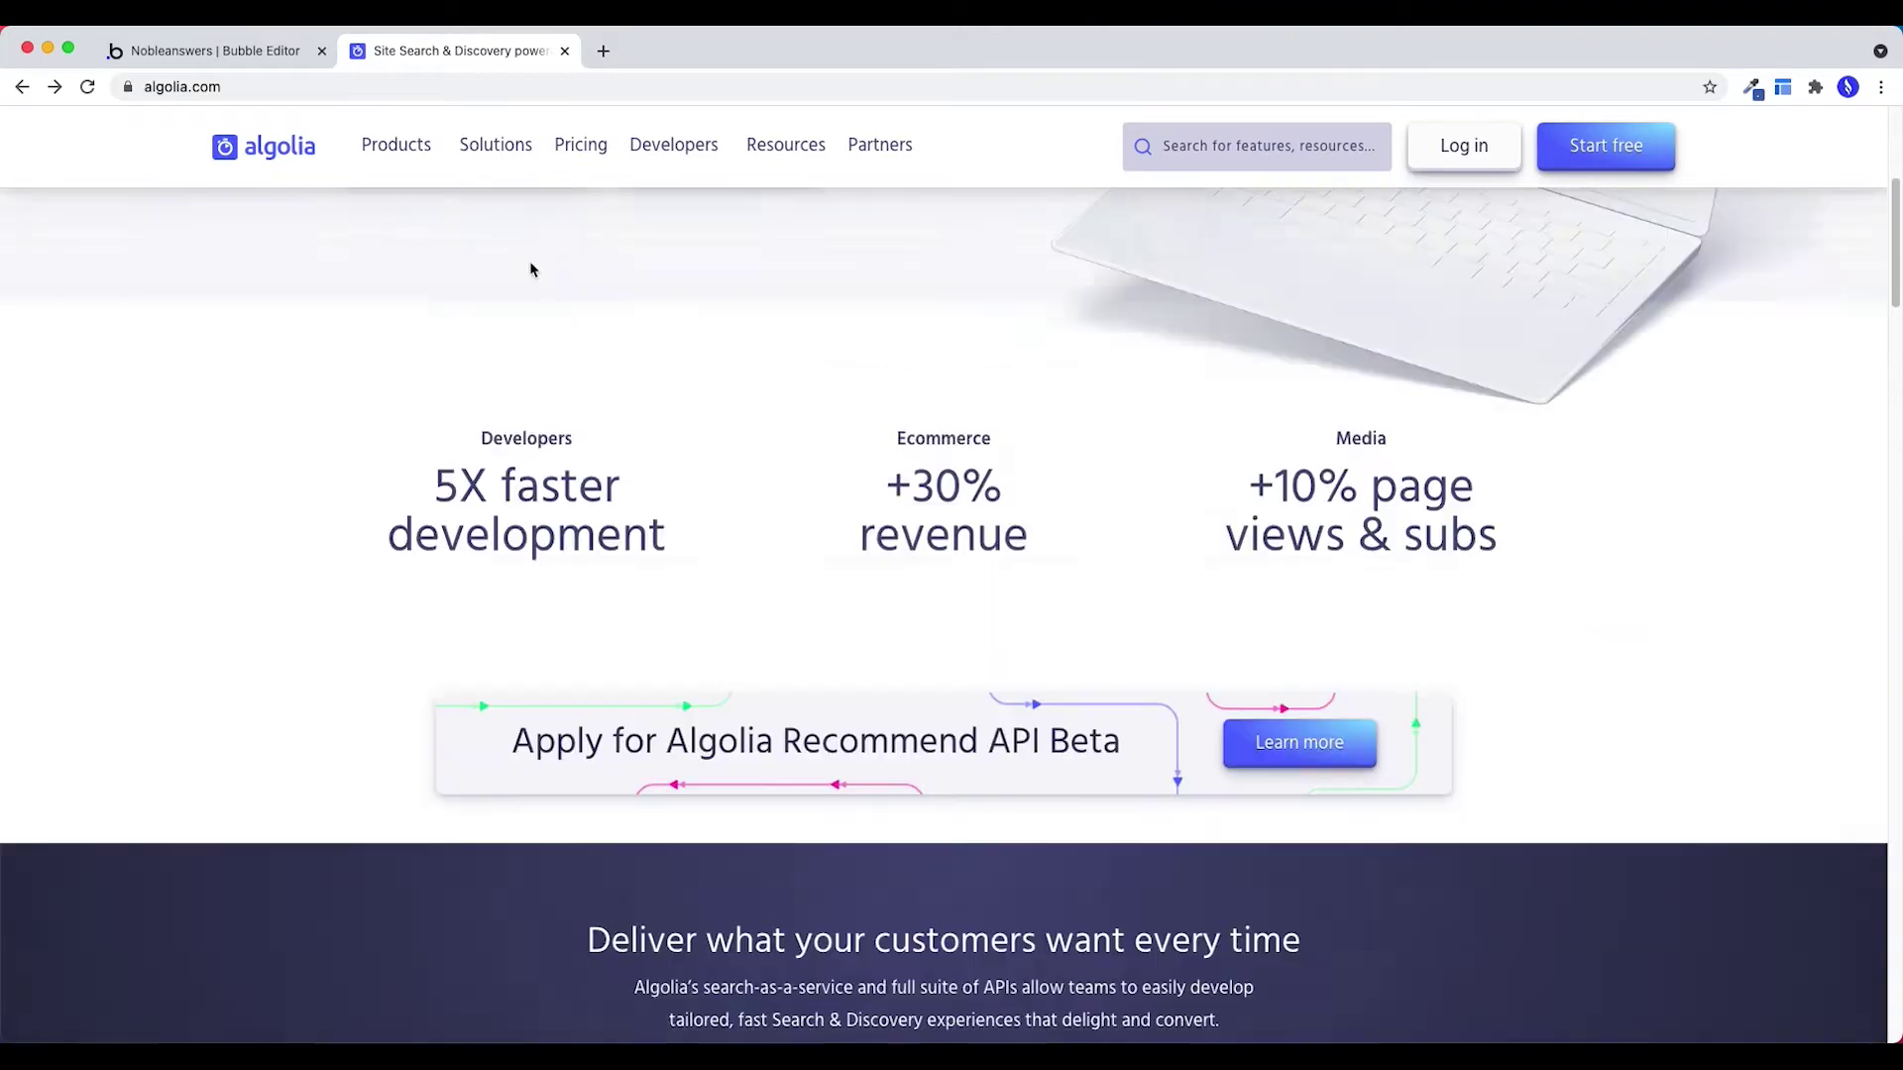
pyautogui.scroll(5, 476, 237)
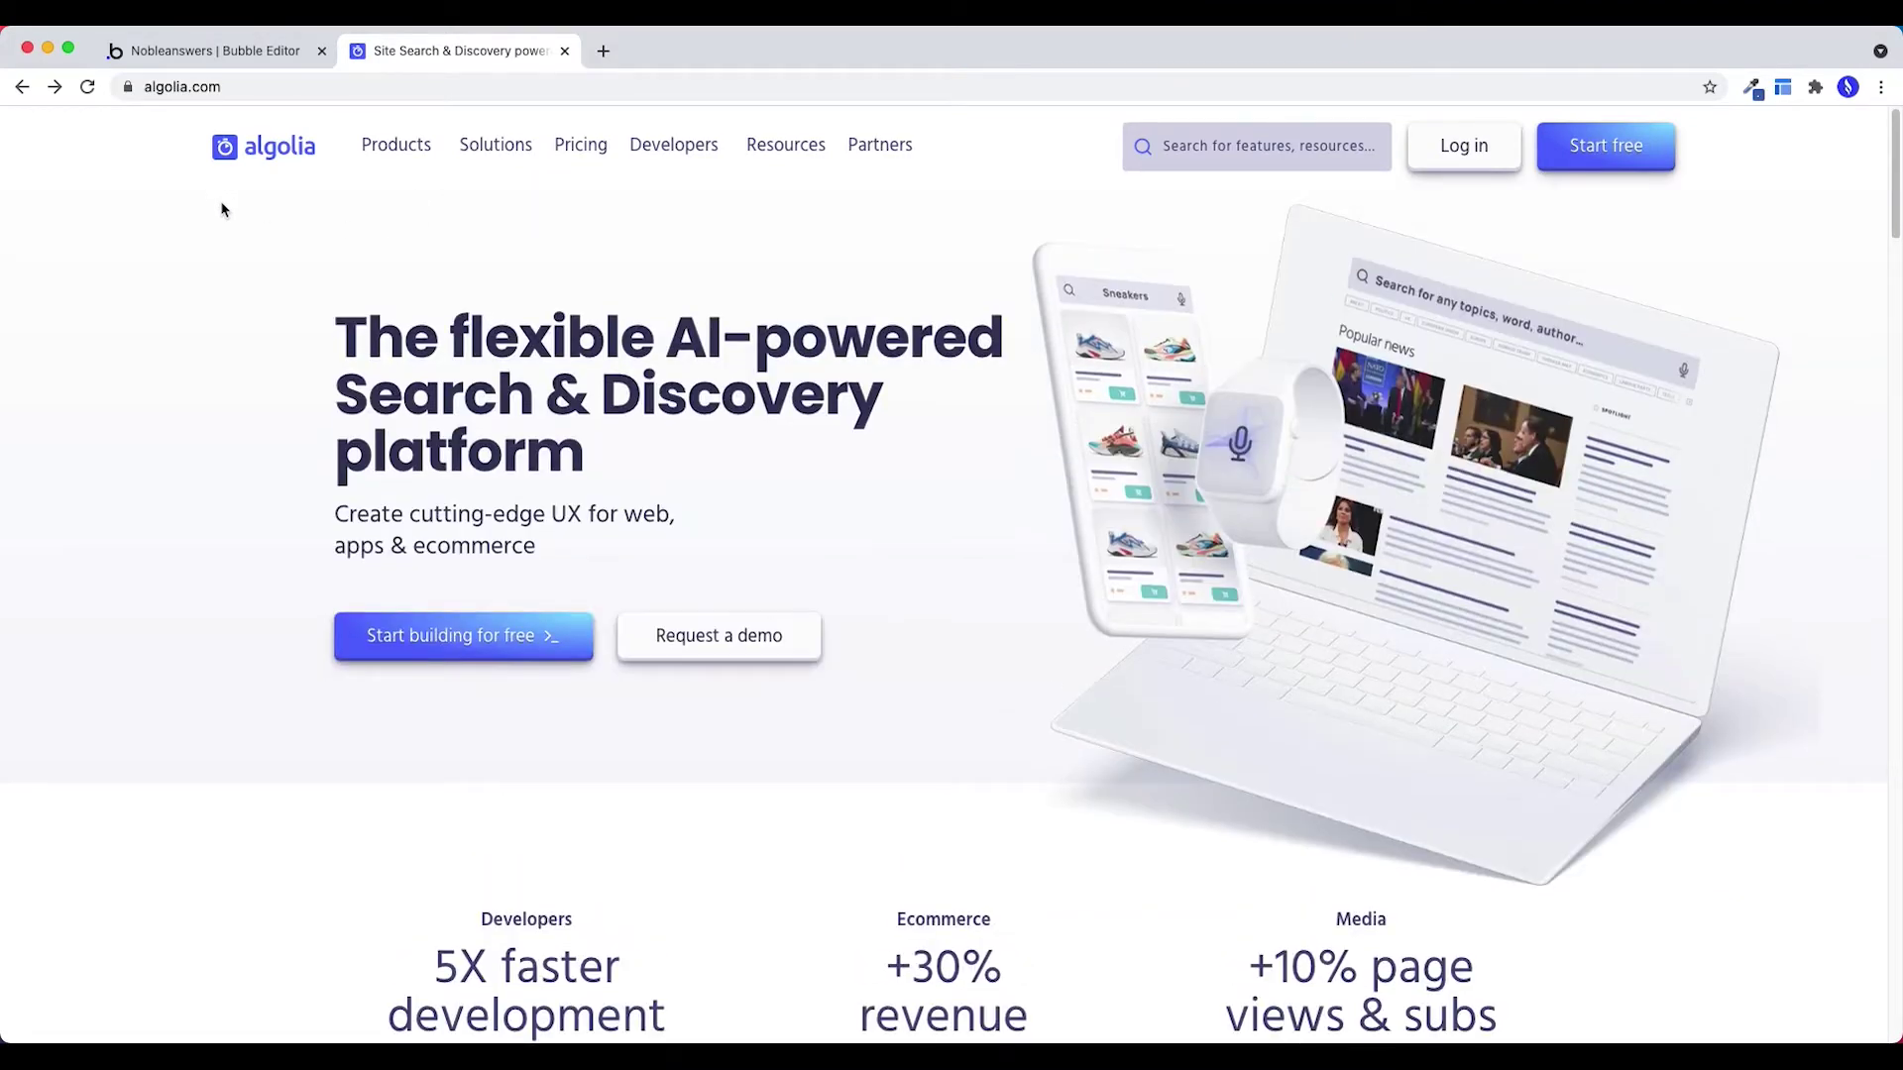
# Switch to the Bubble editor and enable searching with Algolia in the app's general settings.
pyautogui.moveTo(362, 176)
pyautogui.click(192, 58)
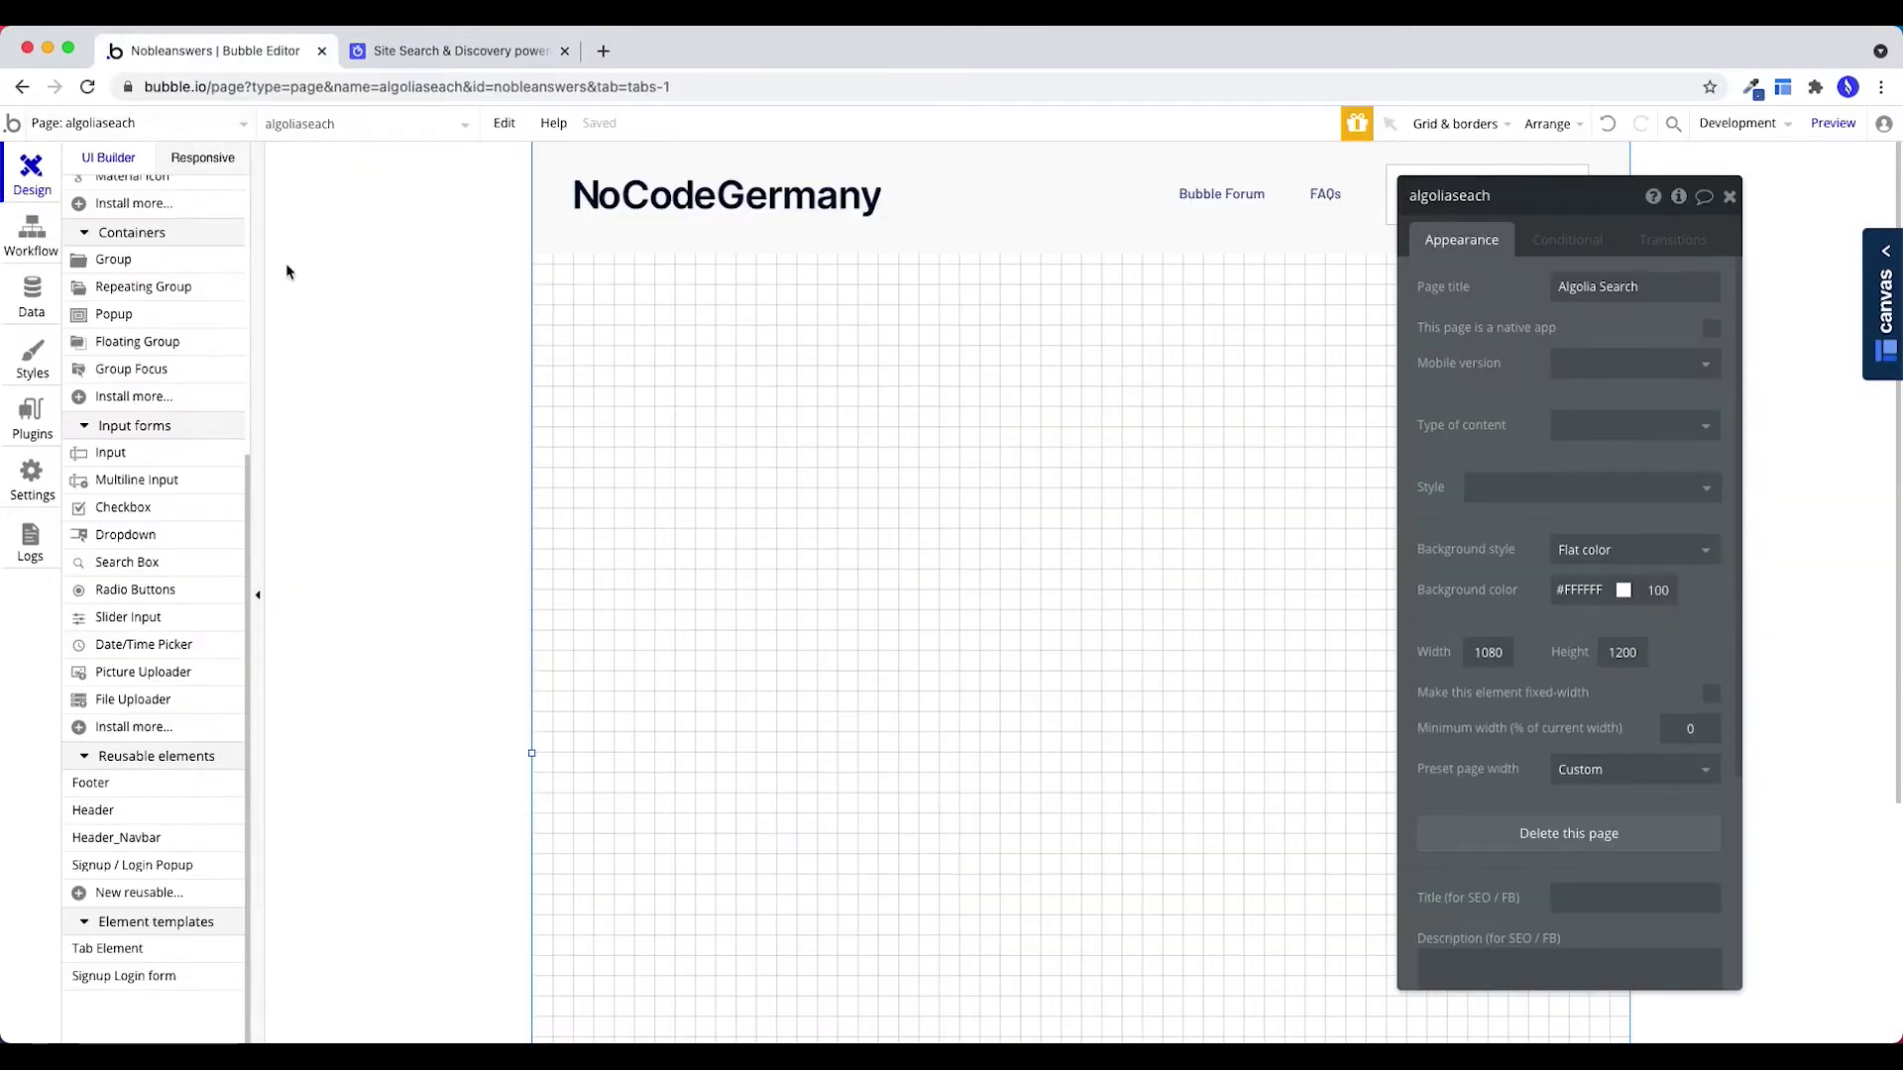
pyautogui.click(32, 481)
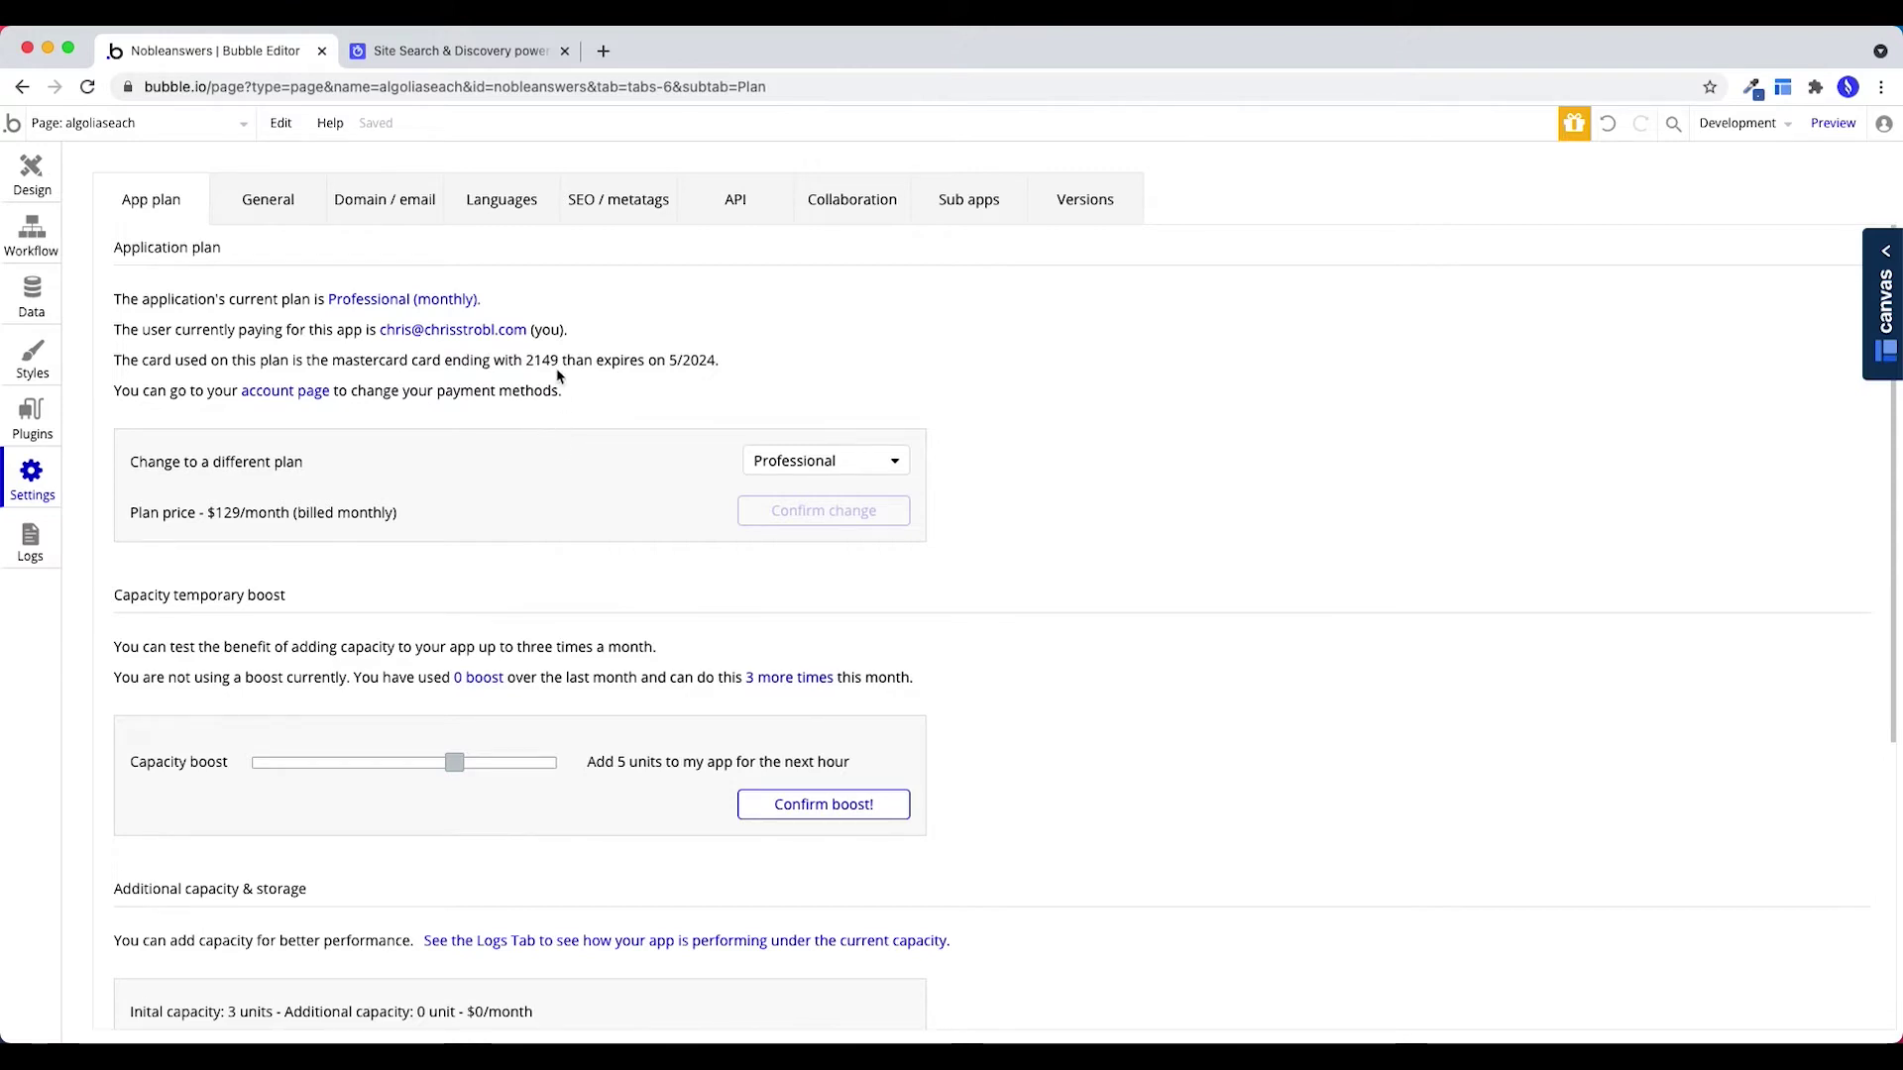
pyautogui.click(243, 203)
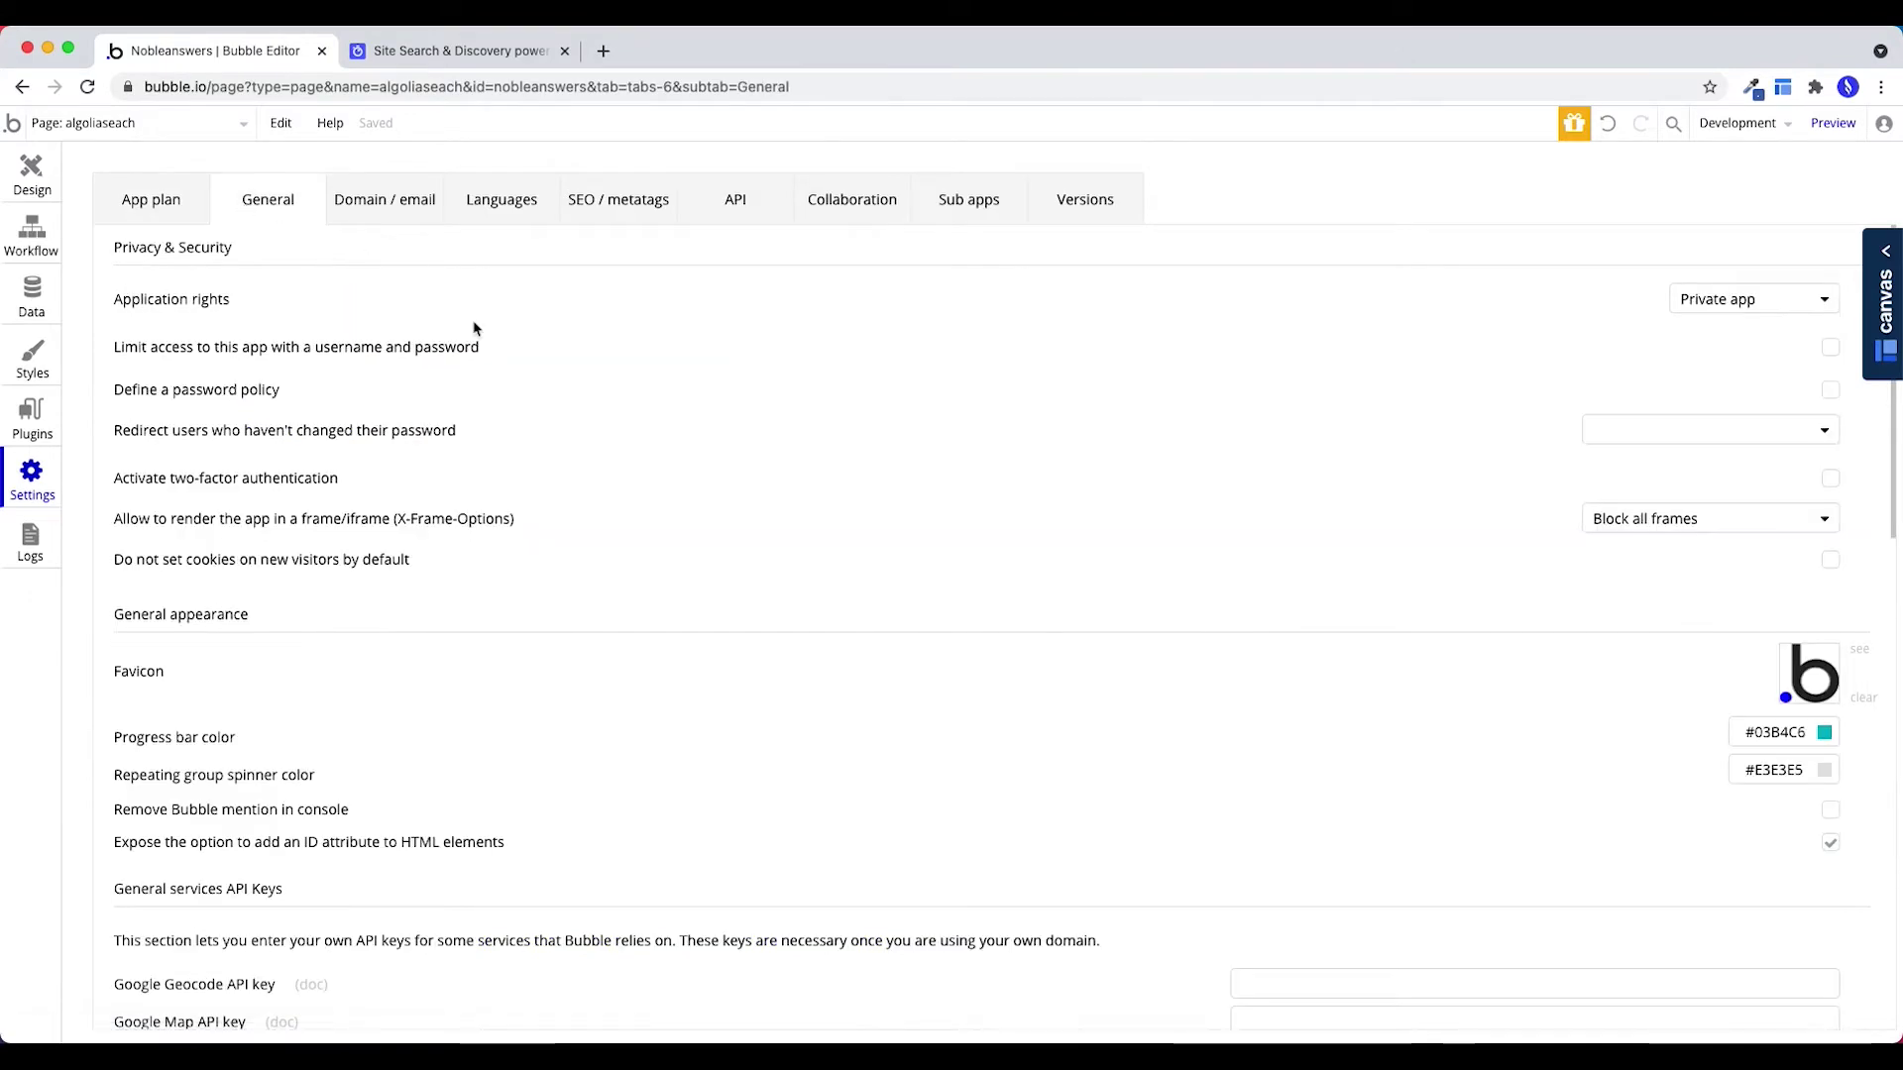
pyautogui.scroll(-1, 1033, 680)
pyautogui.scroll(-5, 1034, 680)
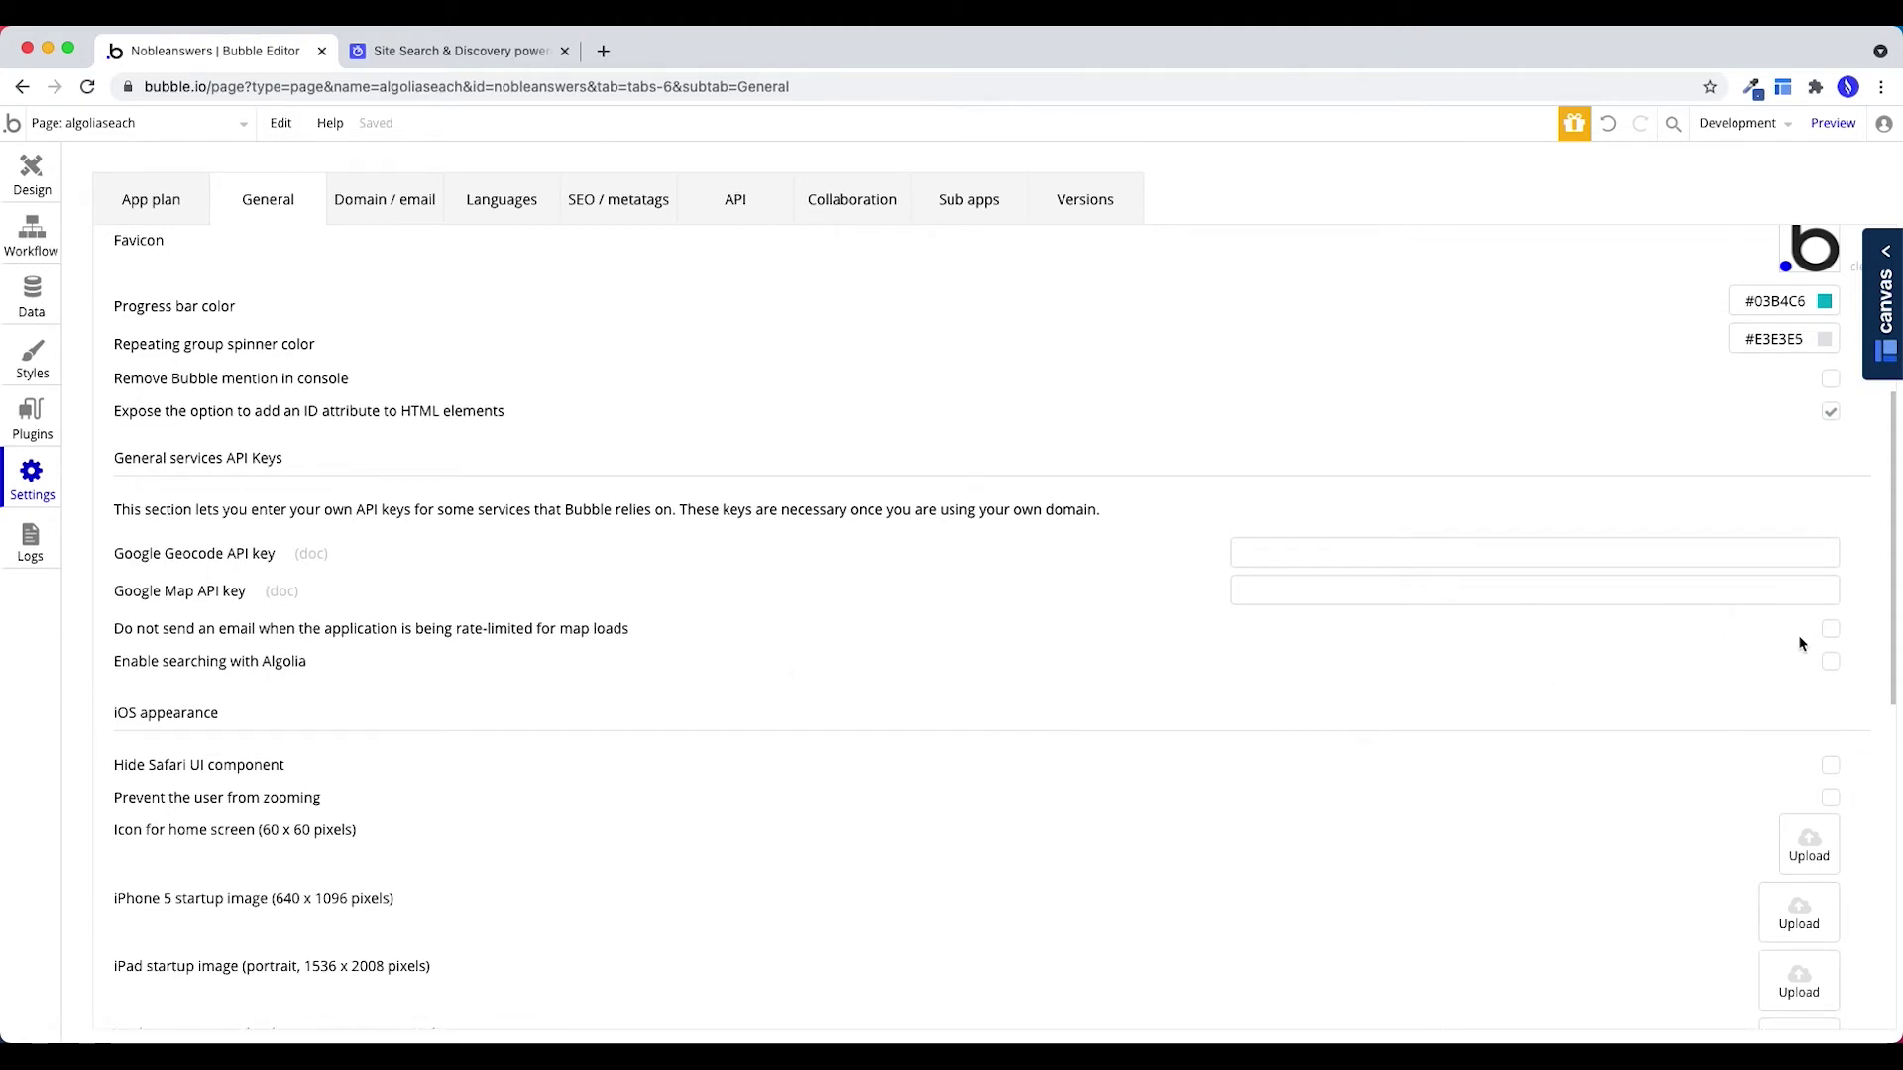
pyautogui.click(1831, 662)
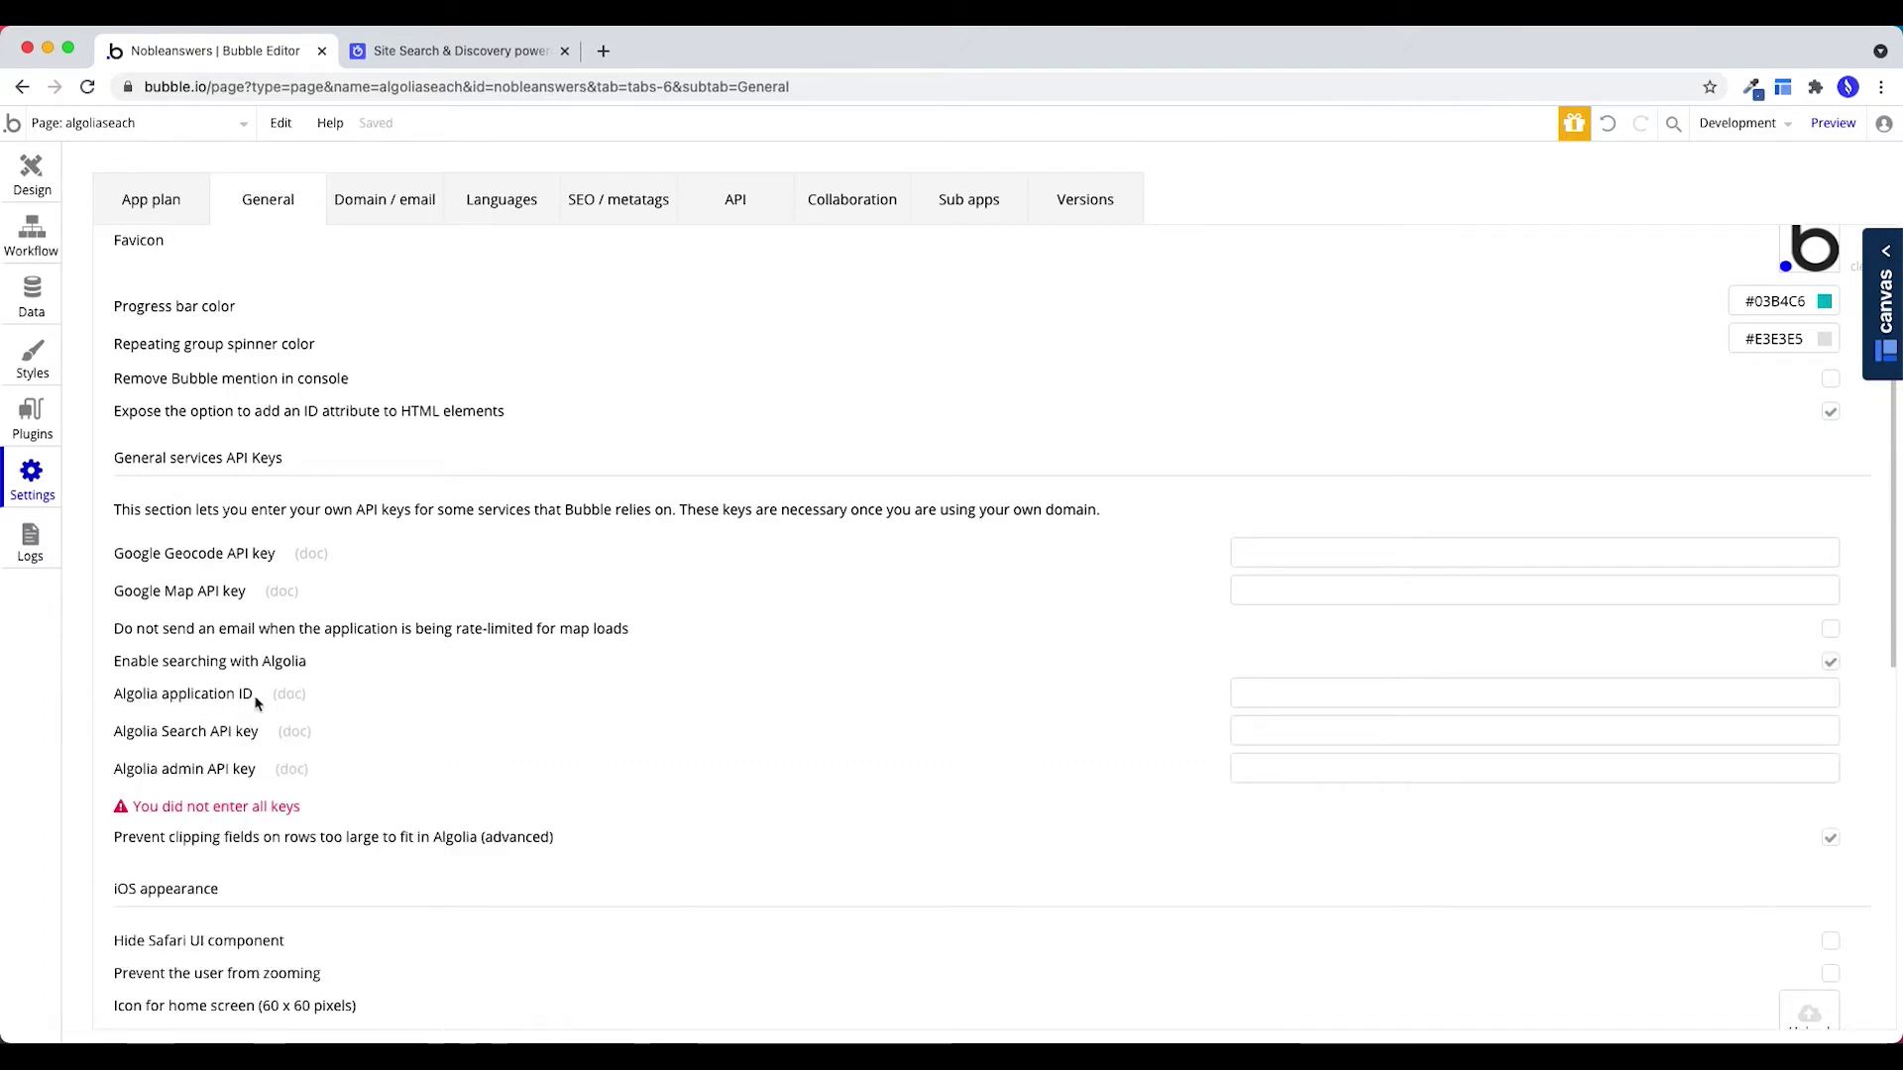
# Switch to Algolia, log in with the Google account and open the application's API keys page.
pyautogui.click(466, 52)
pyautogui.click(1462, 147)
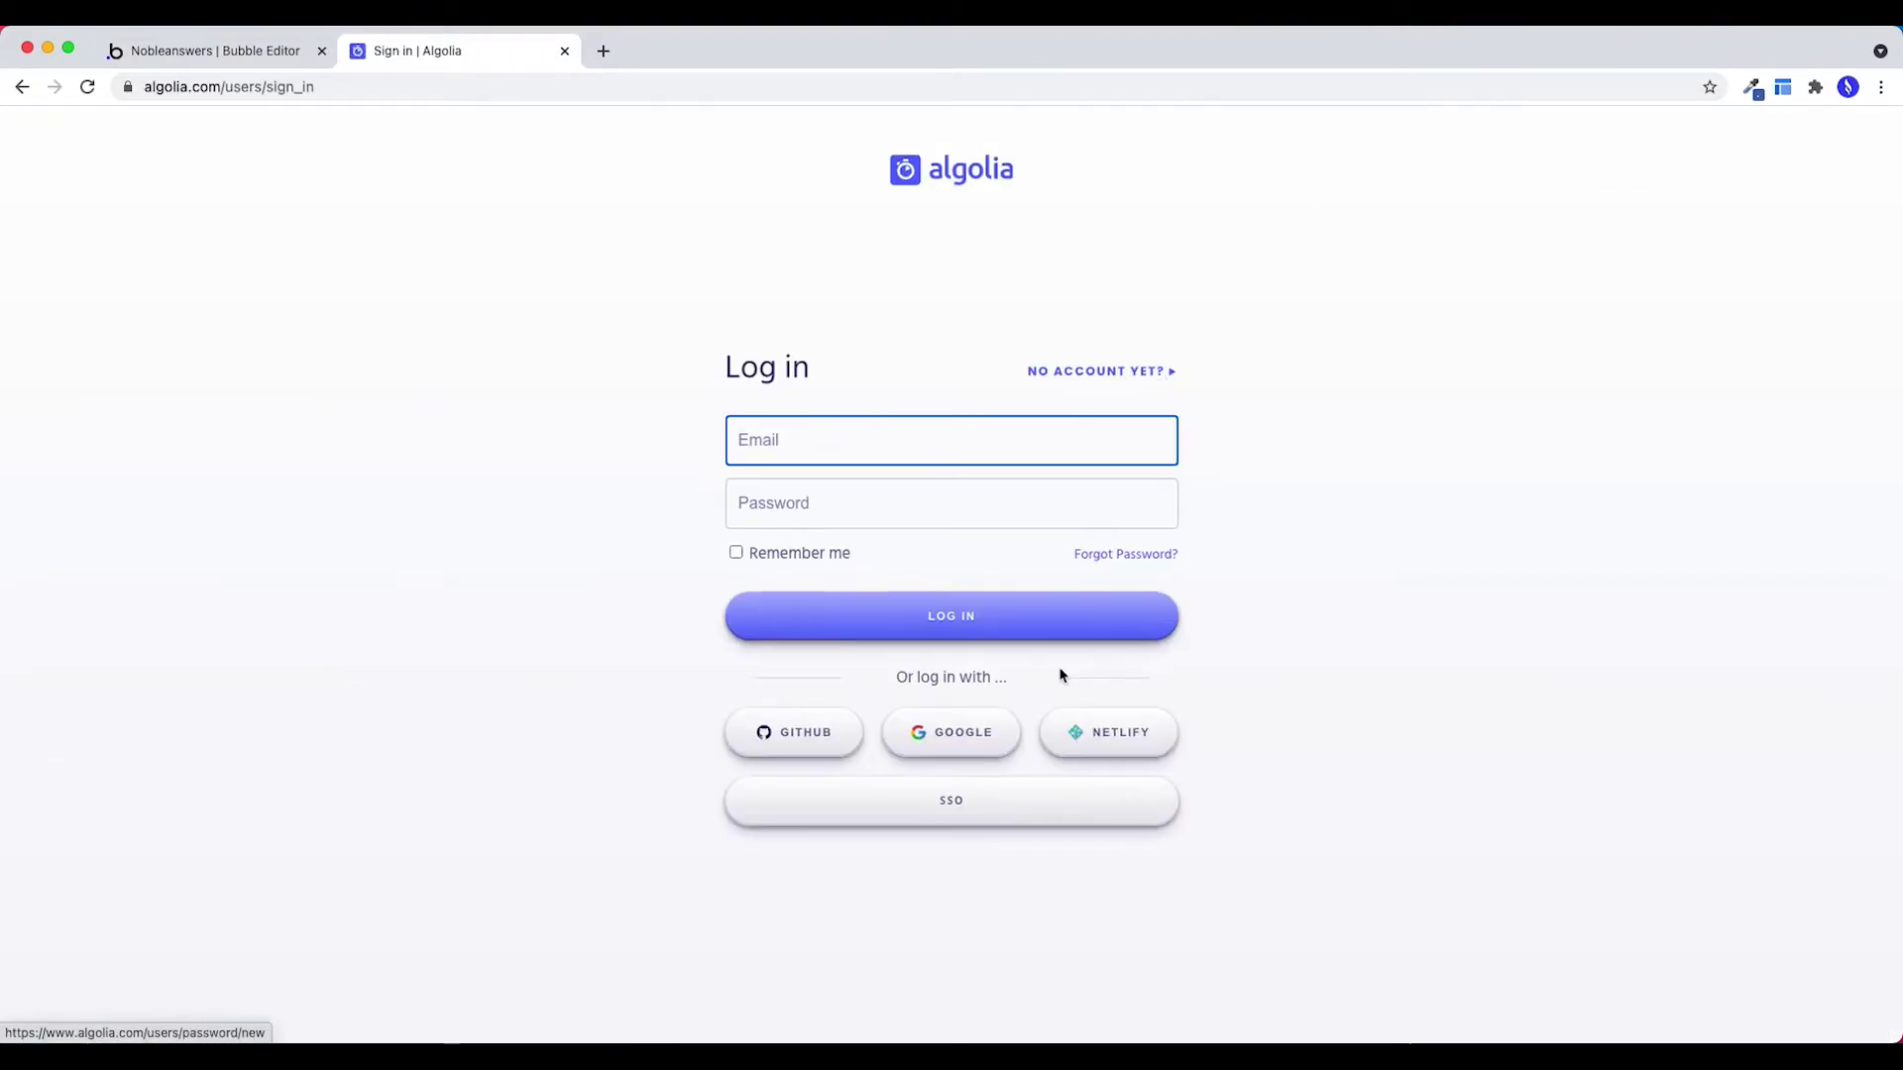
pyautogui.click(958, 734)
pyautogui.click(909, 595)
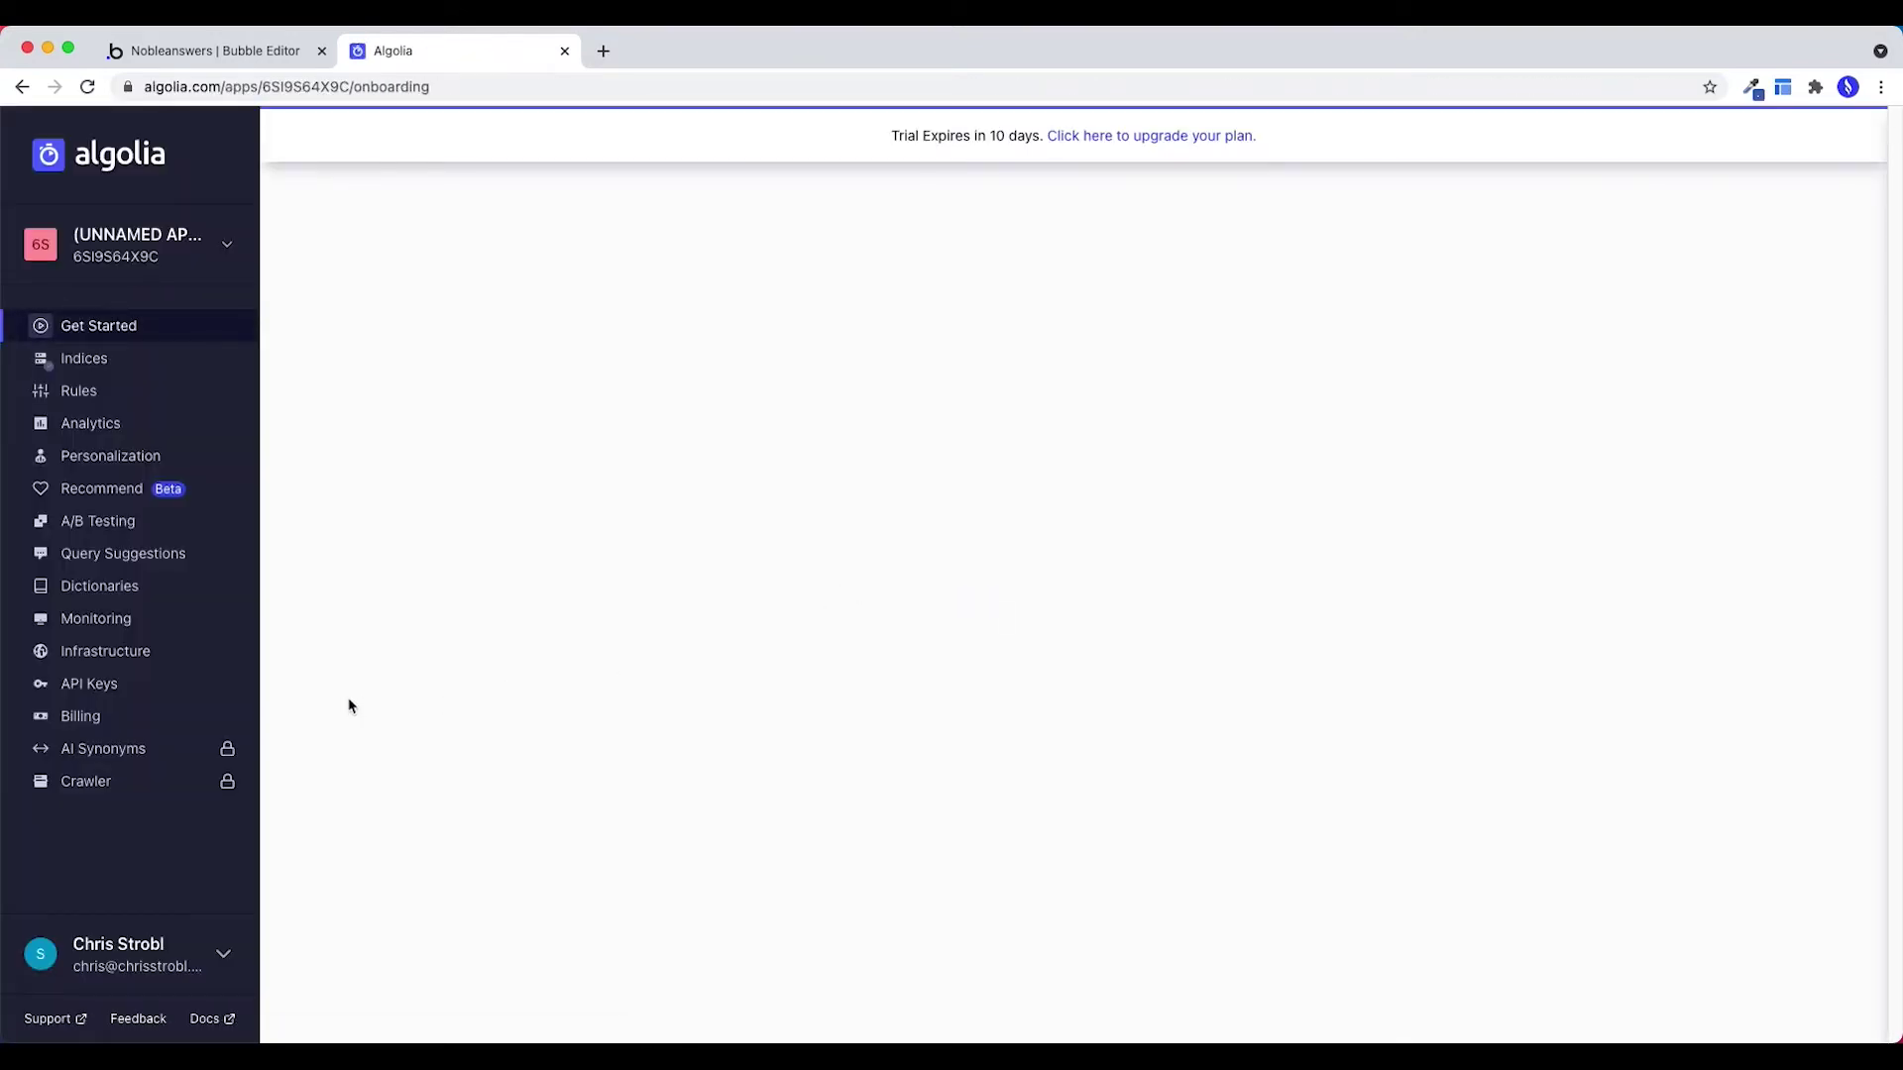
pyautogui.click(152, 690)
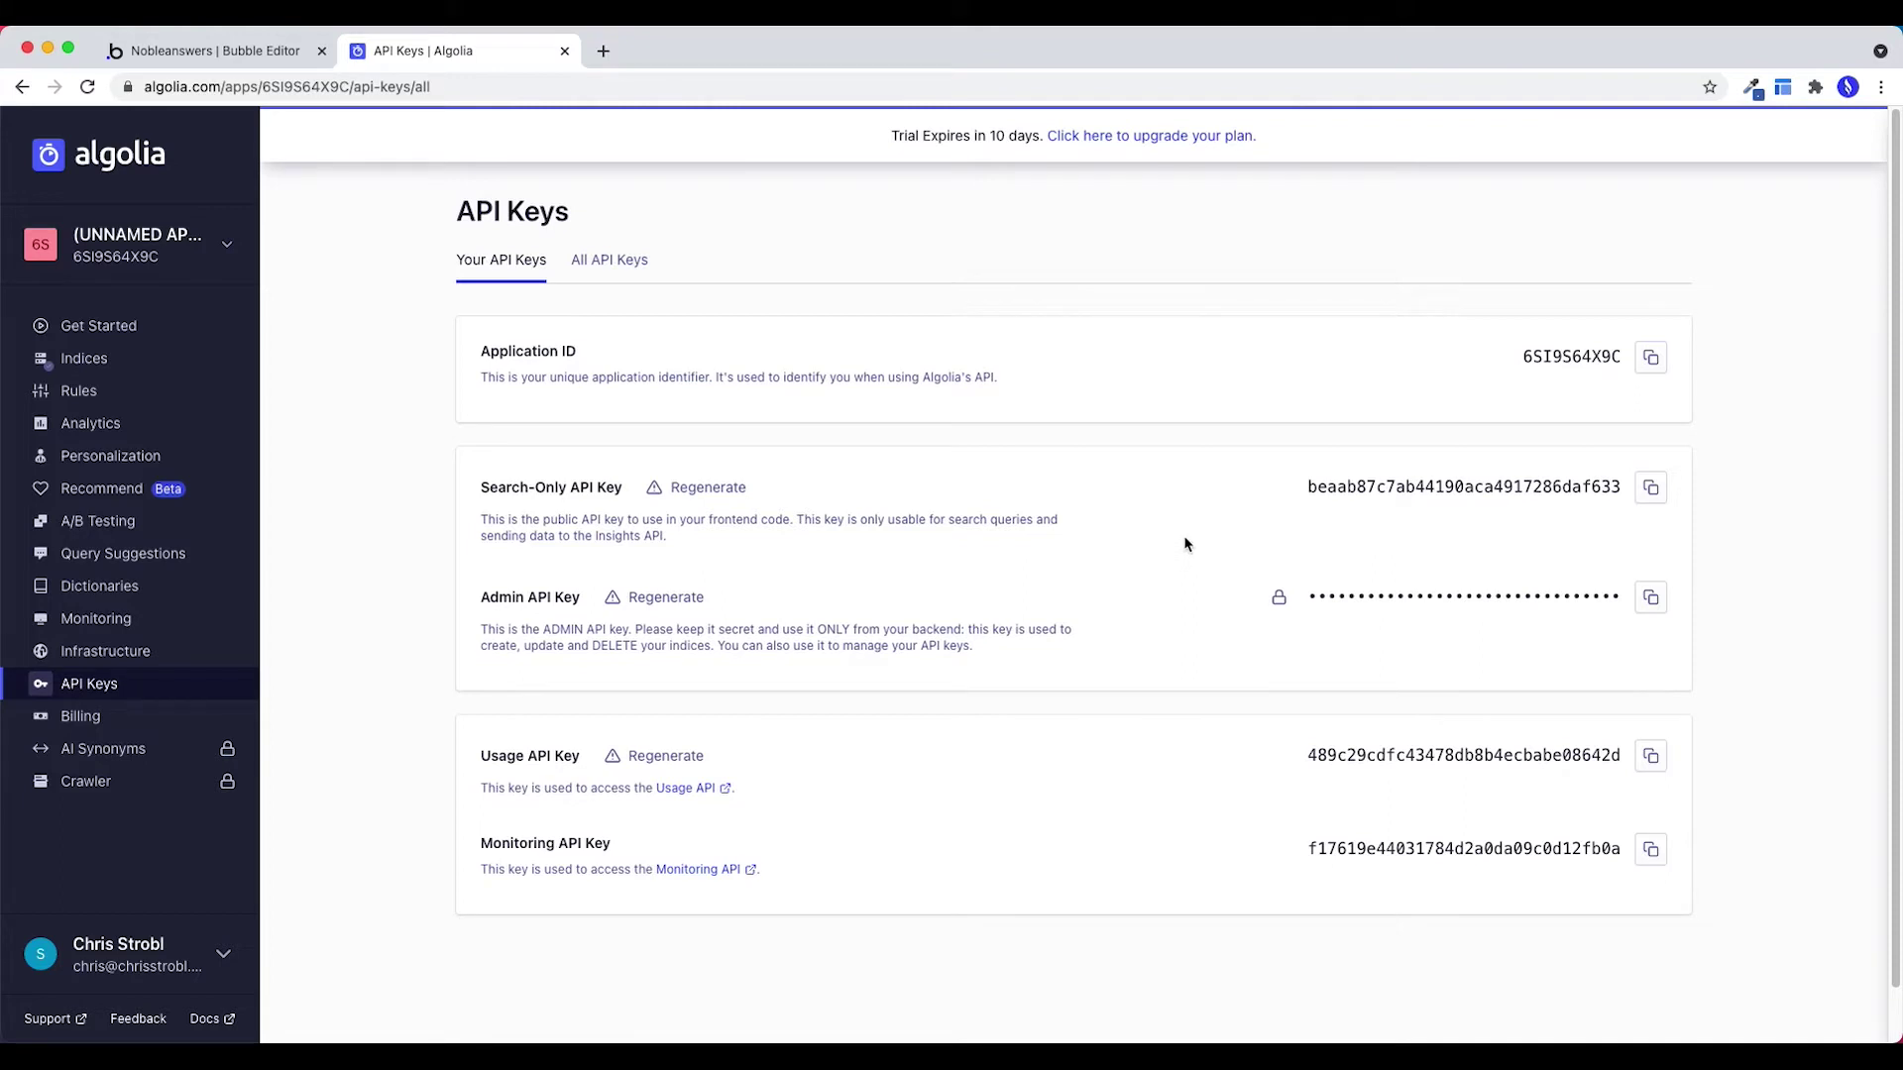
# Copy the application ID from Algolia into the Algolia application ID setting in Bubble.
pyautogui.click(1651, 357)
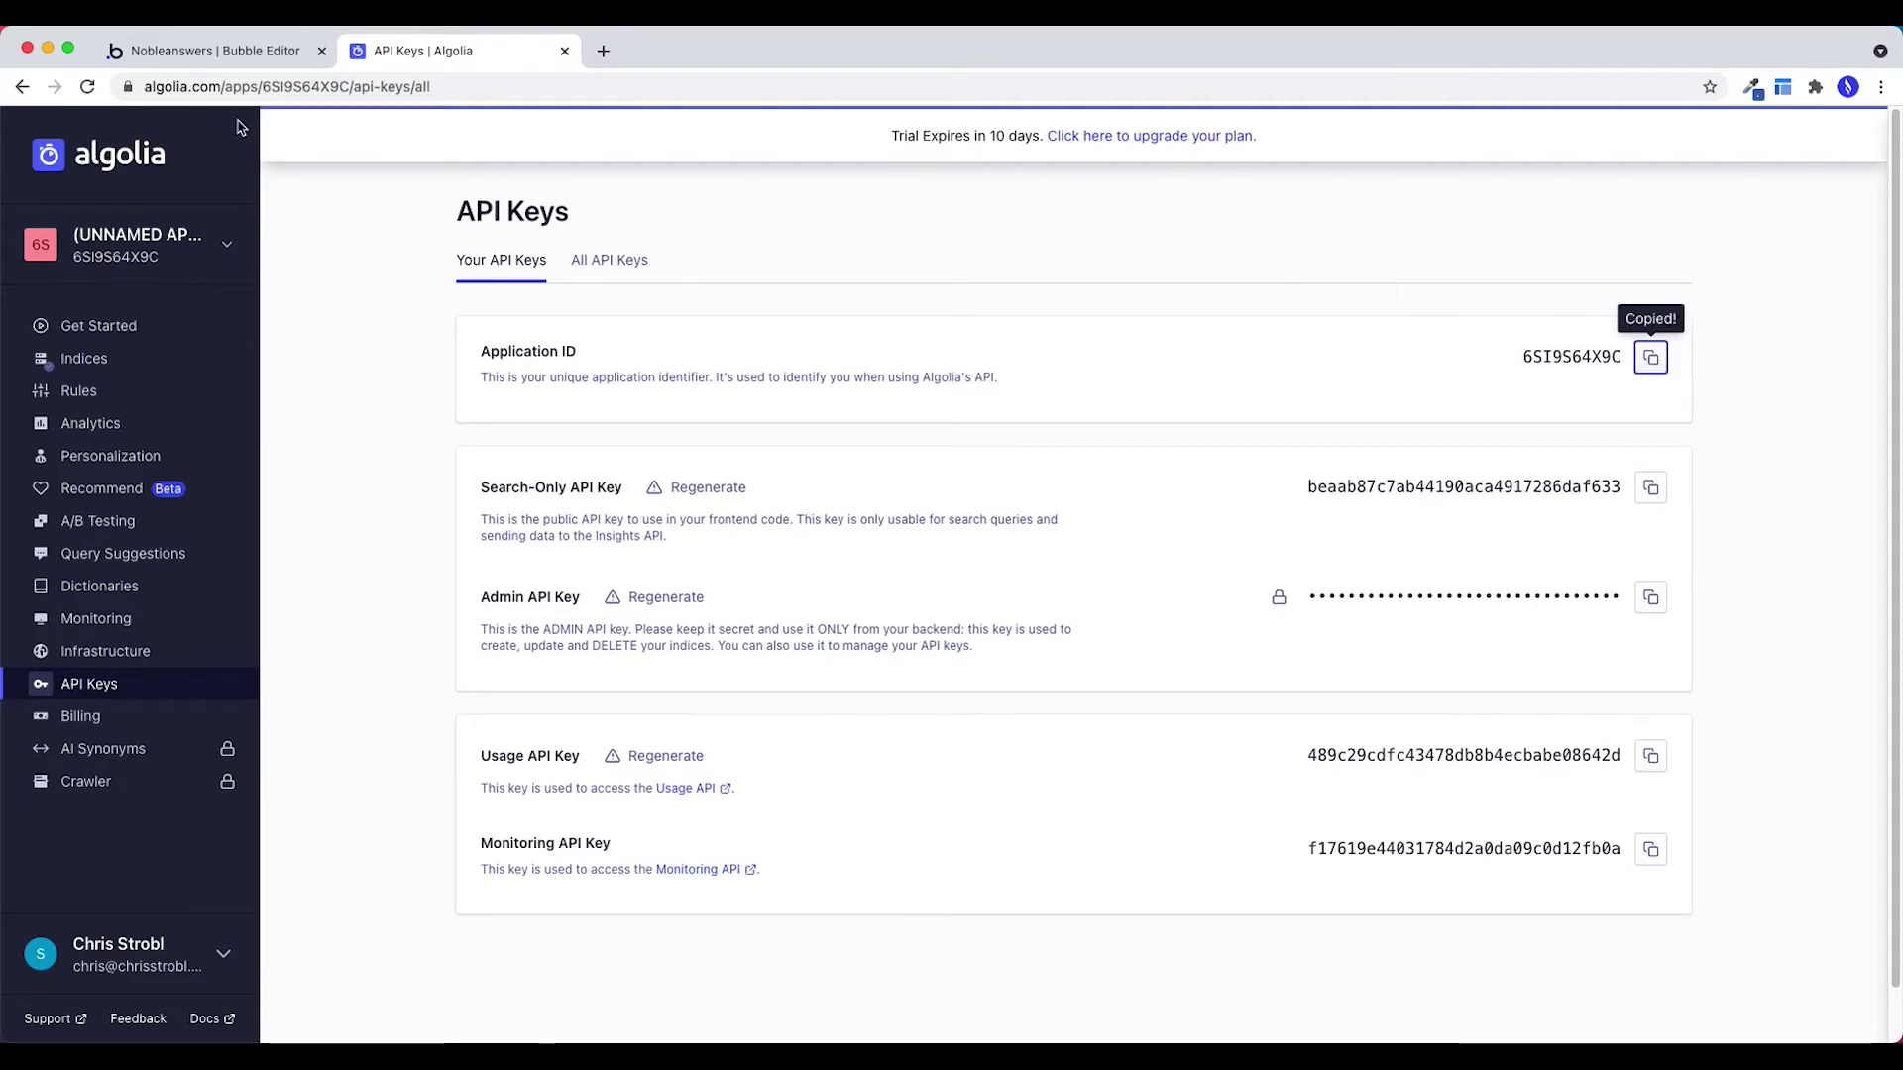
pyautogui.hotkey('ctrl', 'shift', 'Tab')
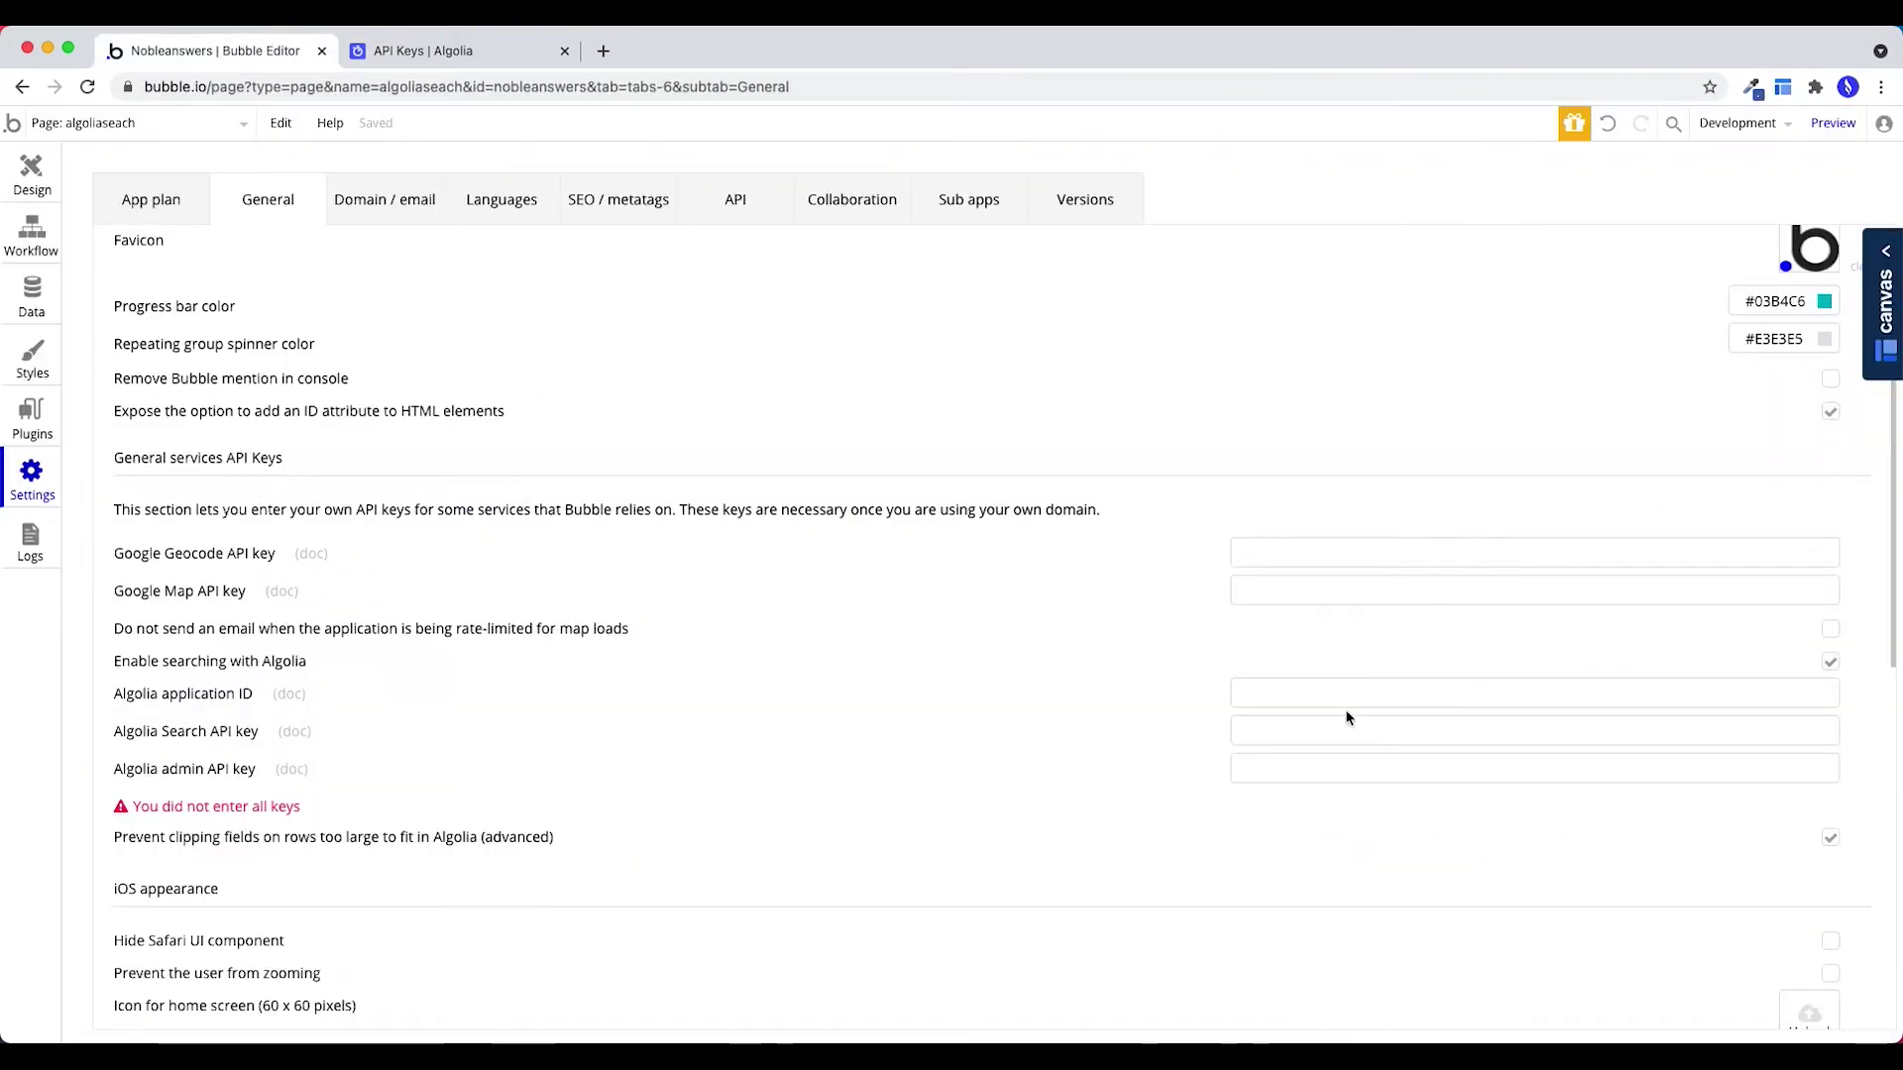
pyautogui.click(1313, 696)
pyautogui.hotkey('ctrl', 'v')
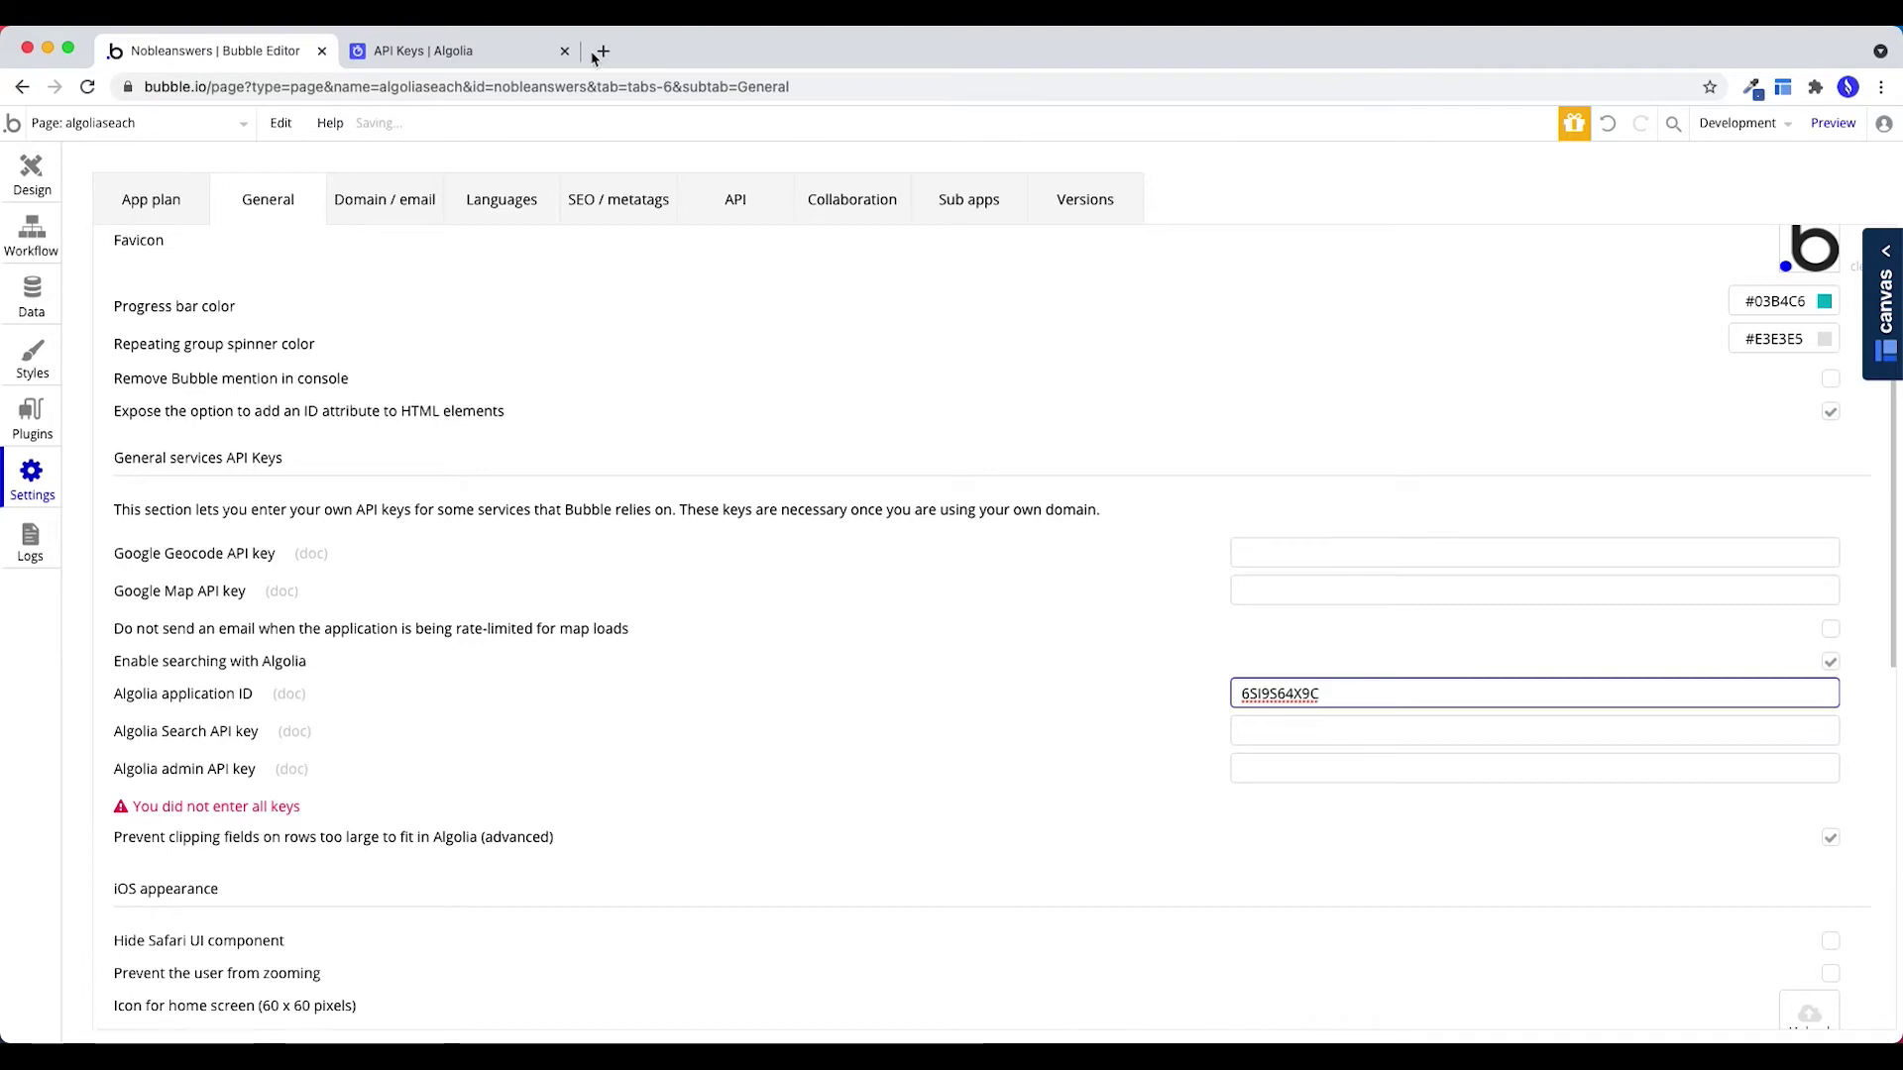
# Copy the Search-Only API key from Algolia into the Algolia Search API key setting in Bubble.
pyautogui.click(540, 51)
pyautogui.click(1646, 488)
pyautogui.hotkey('ctrl', 'shift', 'Tab')
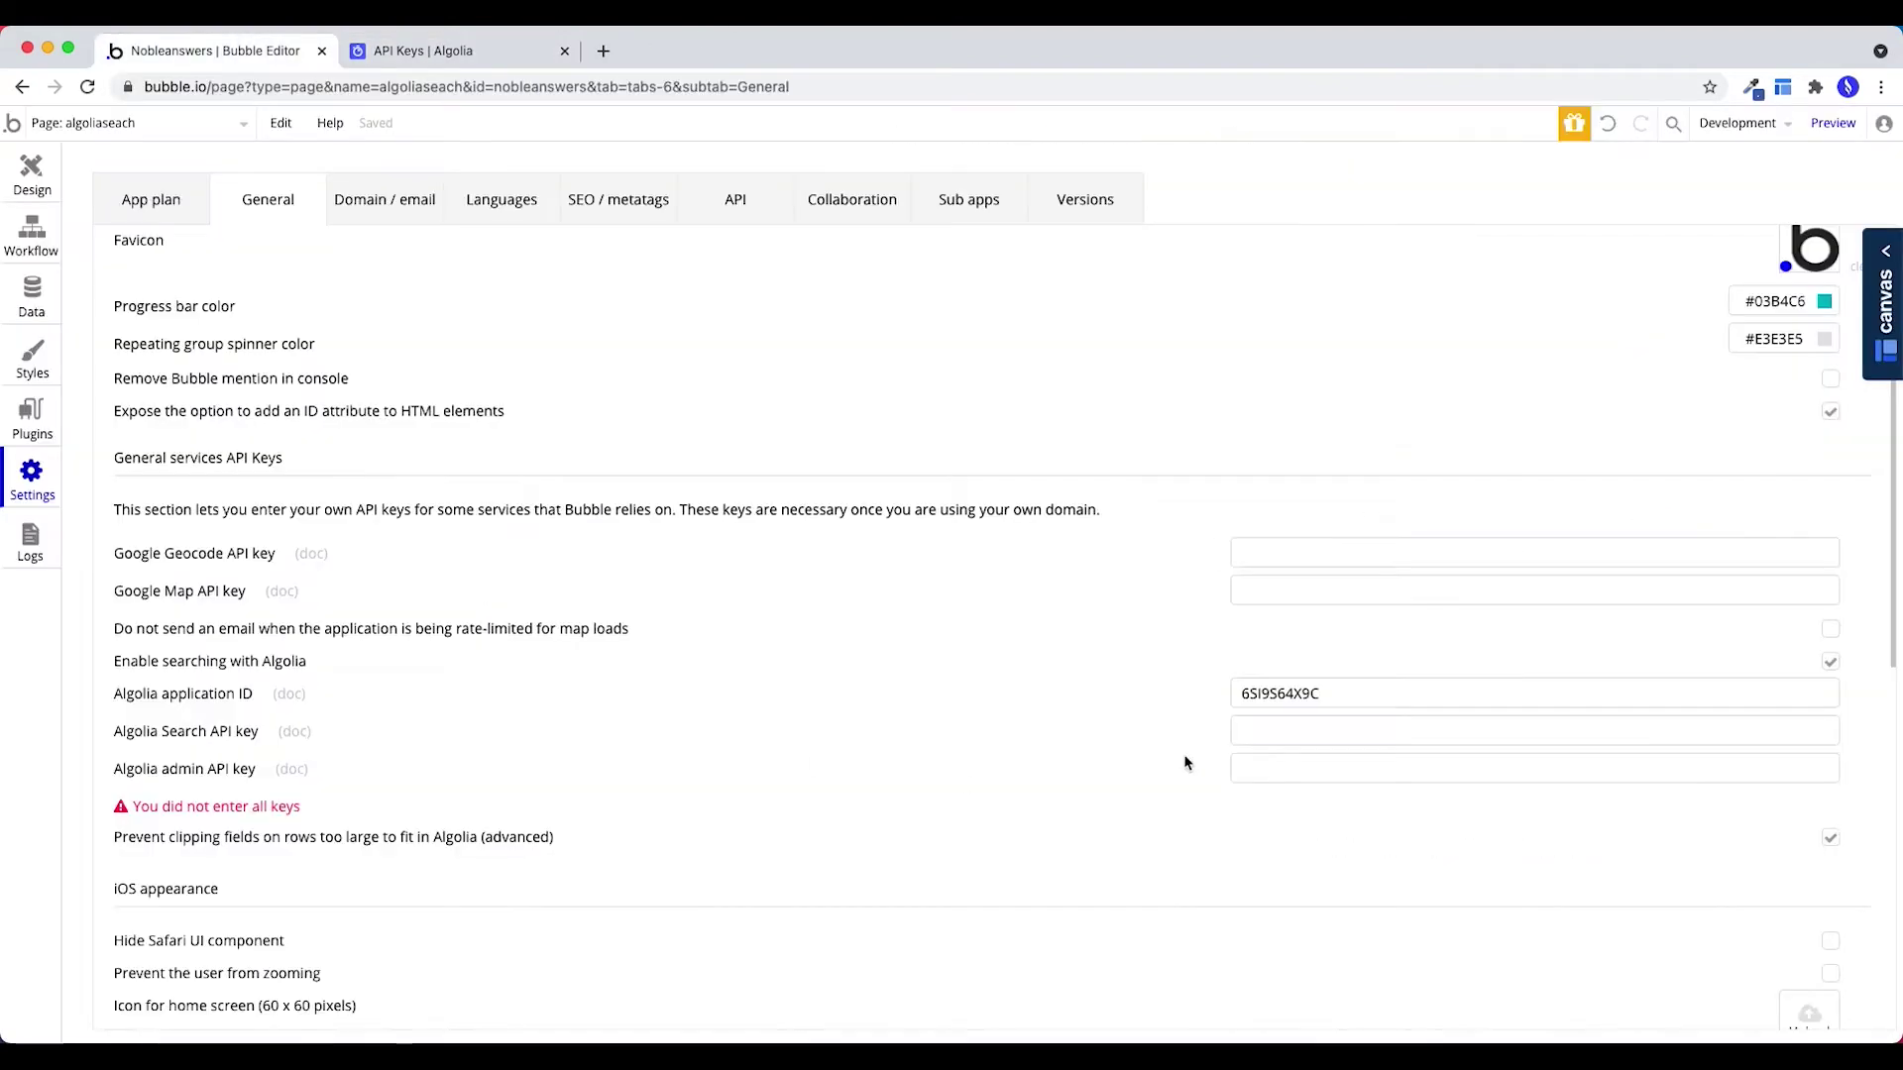
pyautogui.click(1291, 735)
pyautogui.hotkey('ctrl', 'v')
# Copy the Admin API key from Algolia into the Algolia admin API key setting in Bubble.
pyautogui.hotkey('ctrl', 'Tab')
pyautogui.hotkey('ctrl', 'shift', 'Tab')
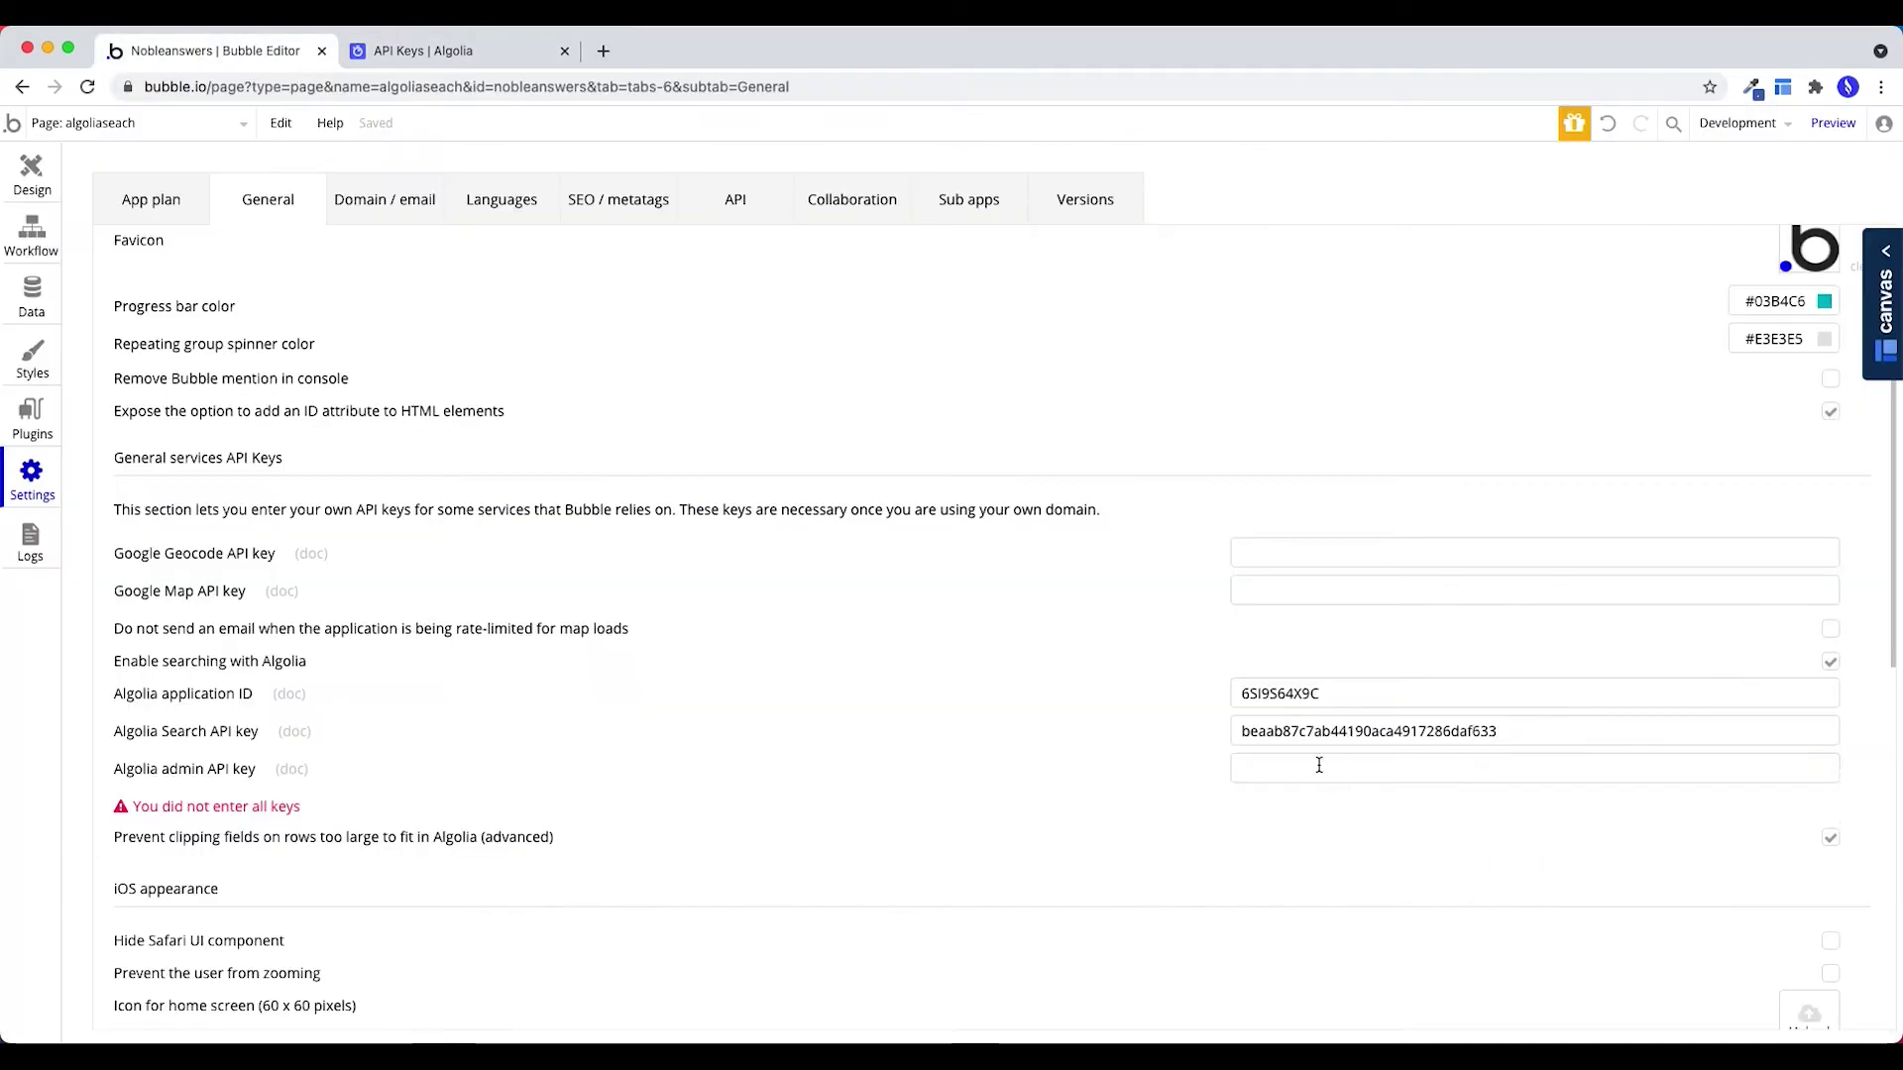
pyautogui.click(1319, 765)
pyautogui.hotkey('ctrl', 'v')
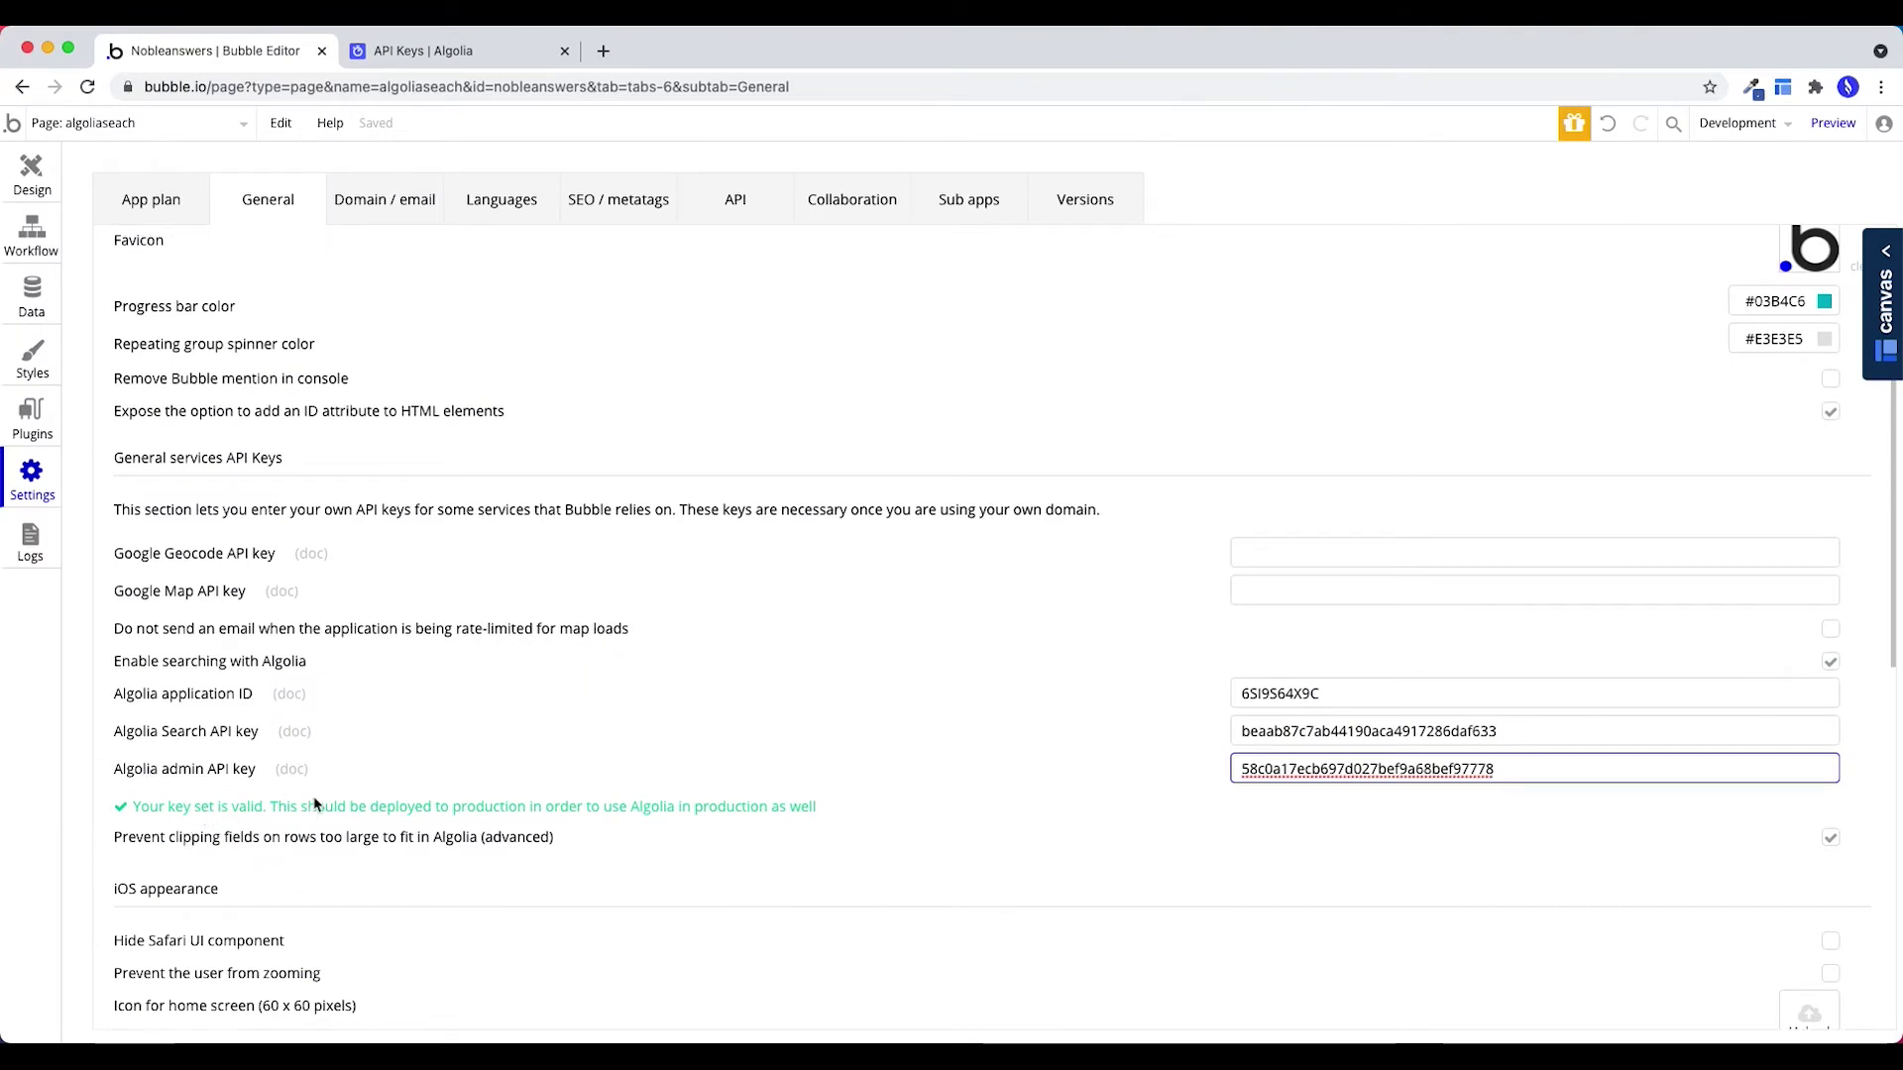
pyautogui.click(555, 513)
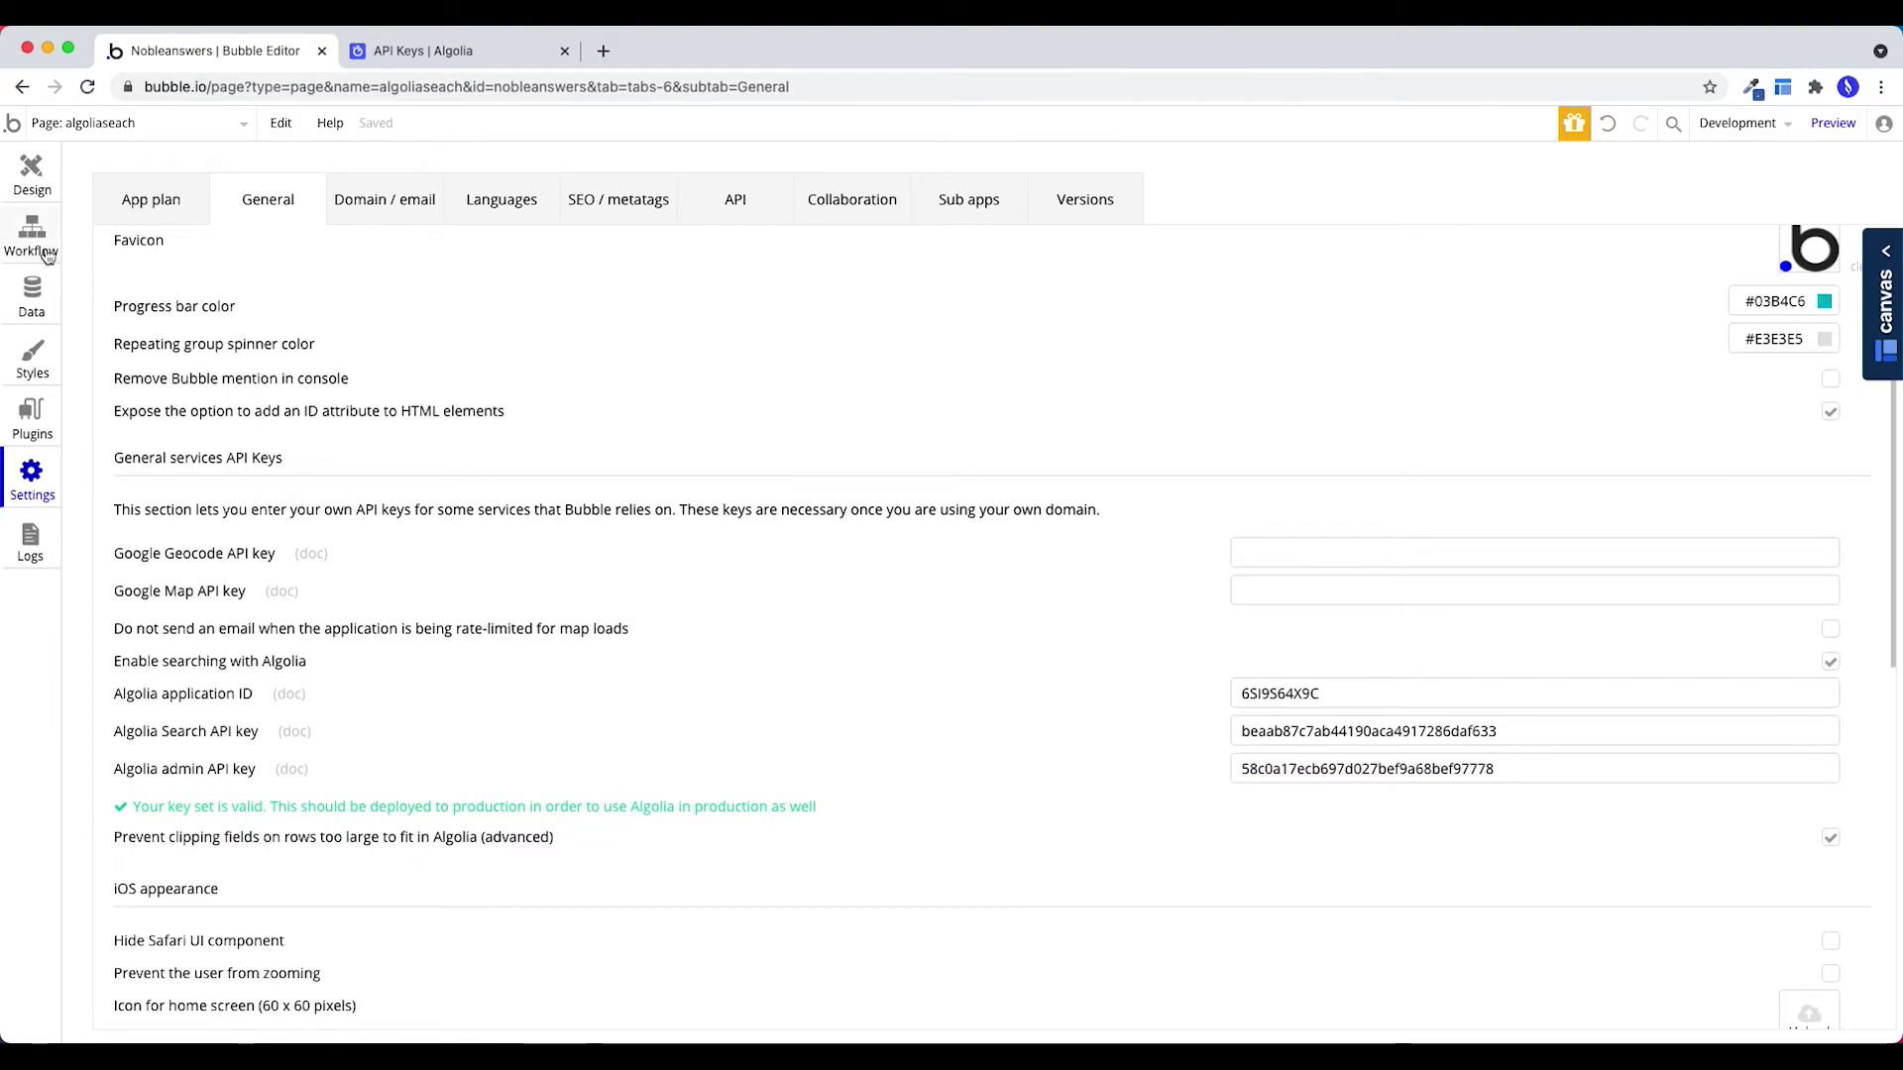
# Turn on Algolia search indexing for the Answers data type in the app's data privacy rules.
pyautogui.click(49, 319)
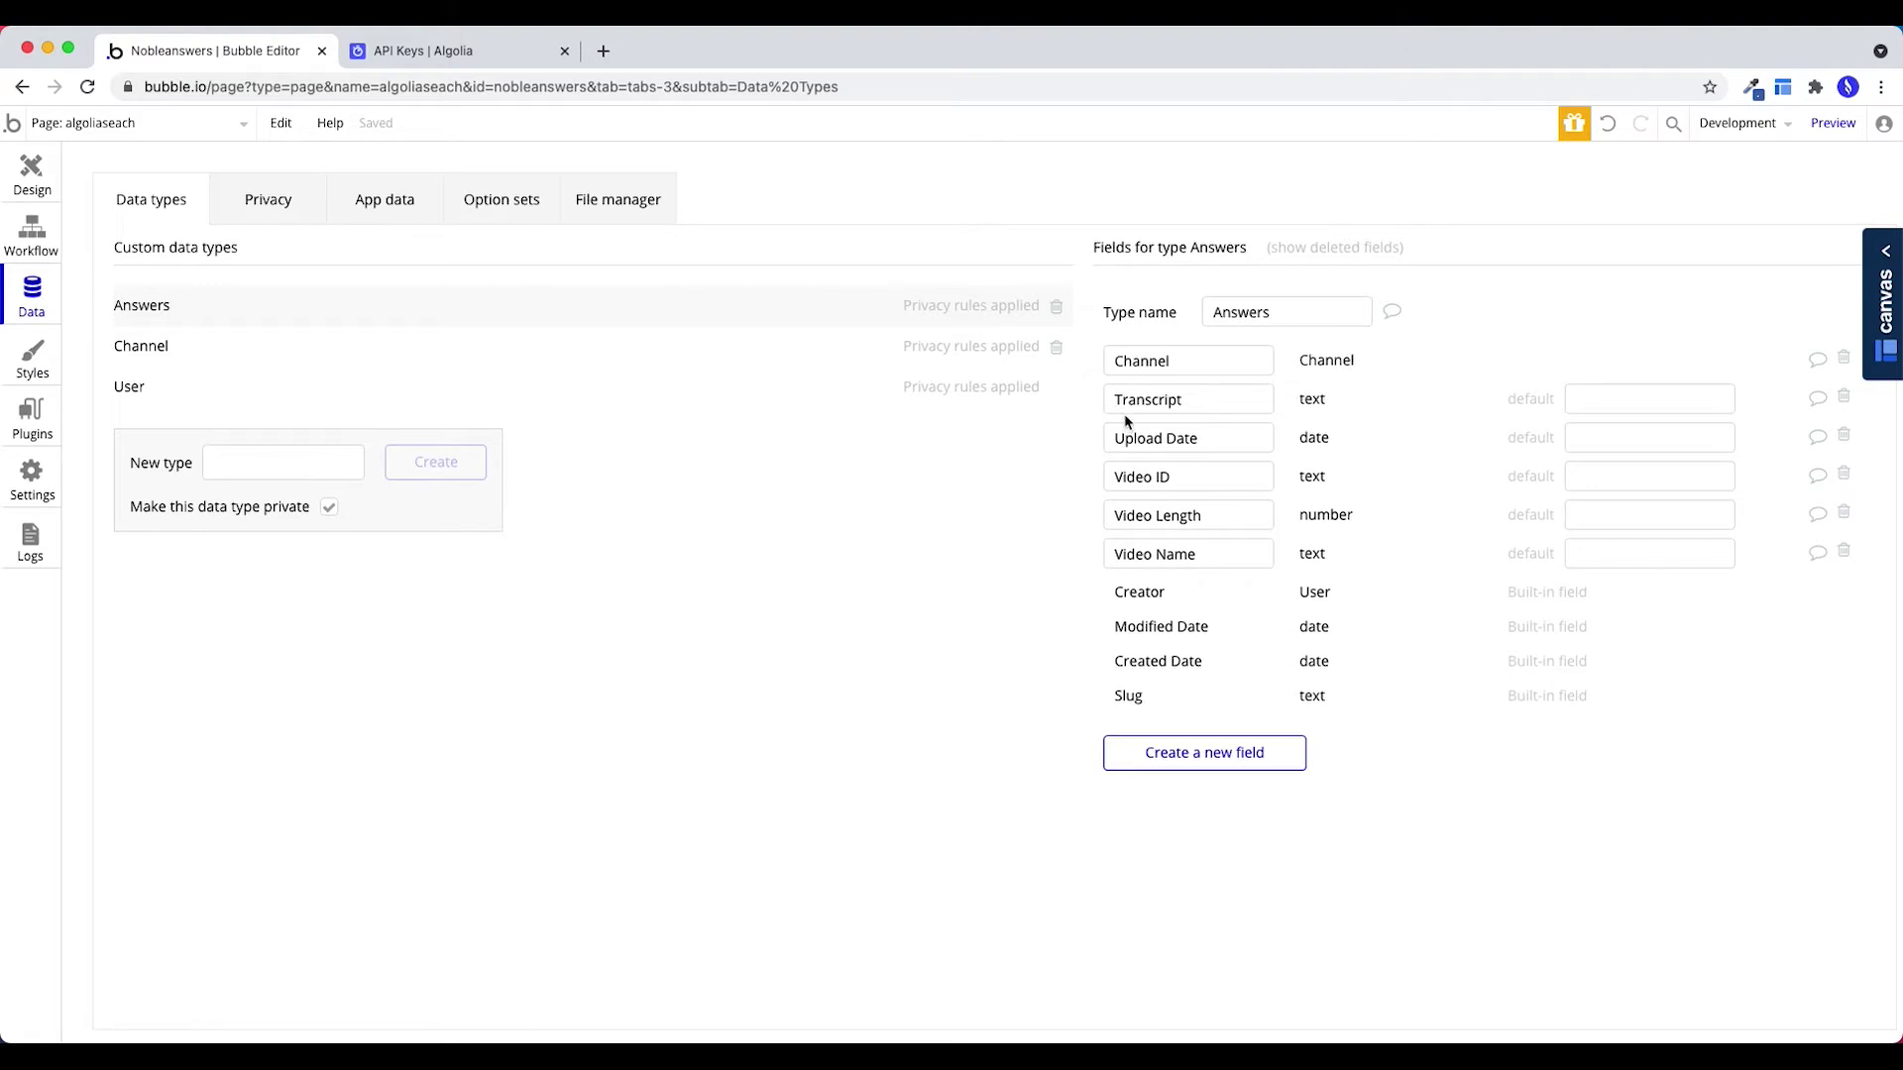
pyautogui.click(271, 215)
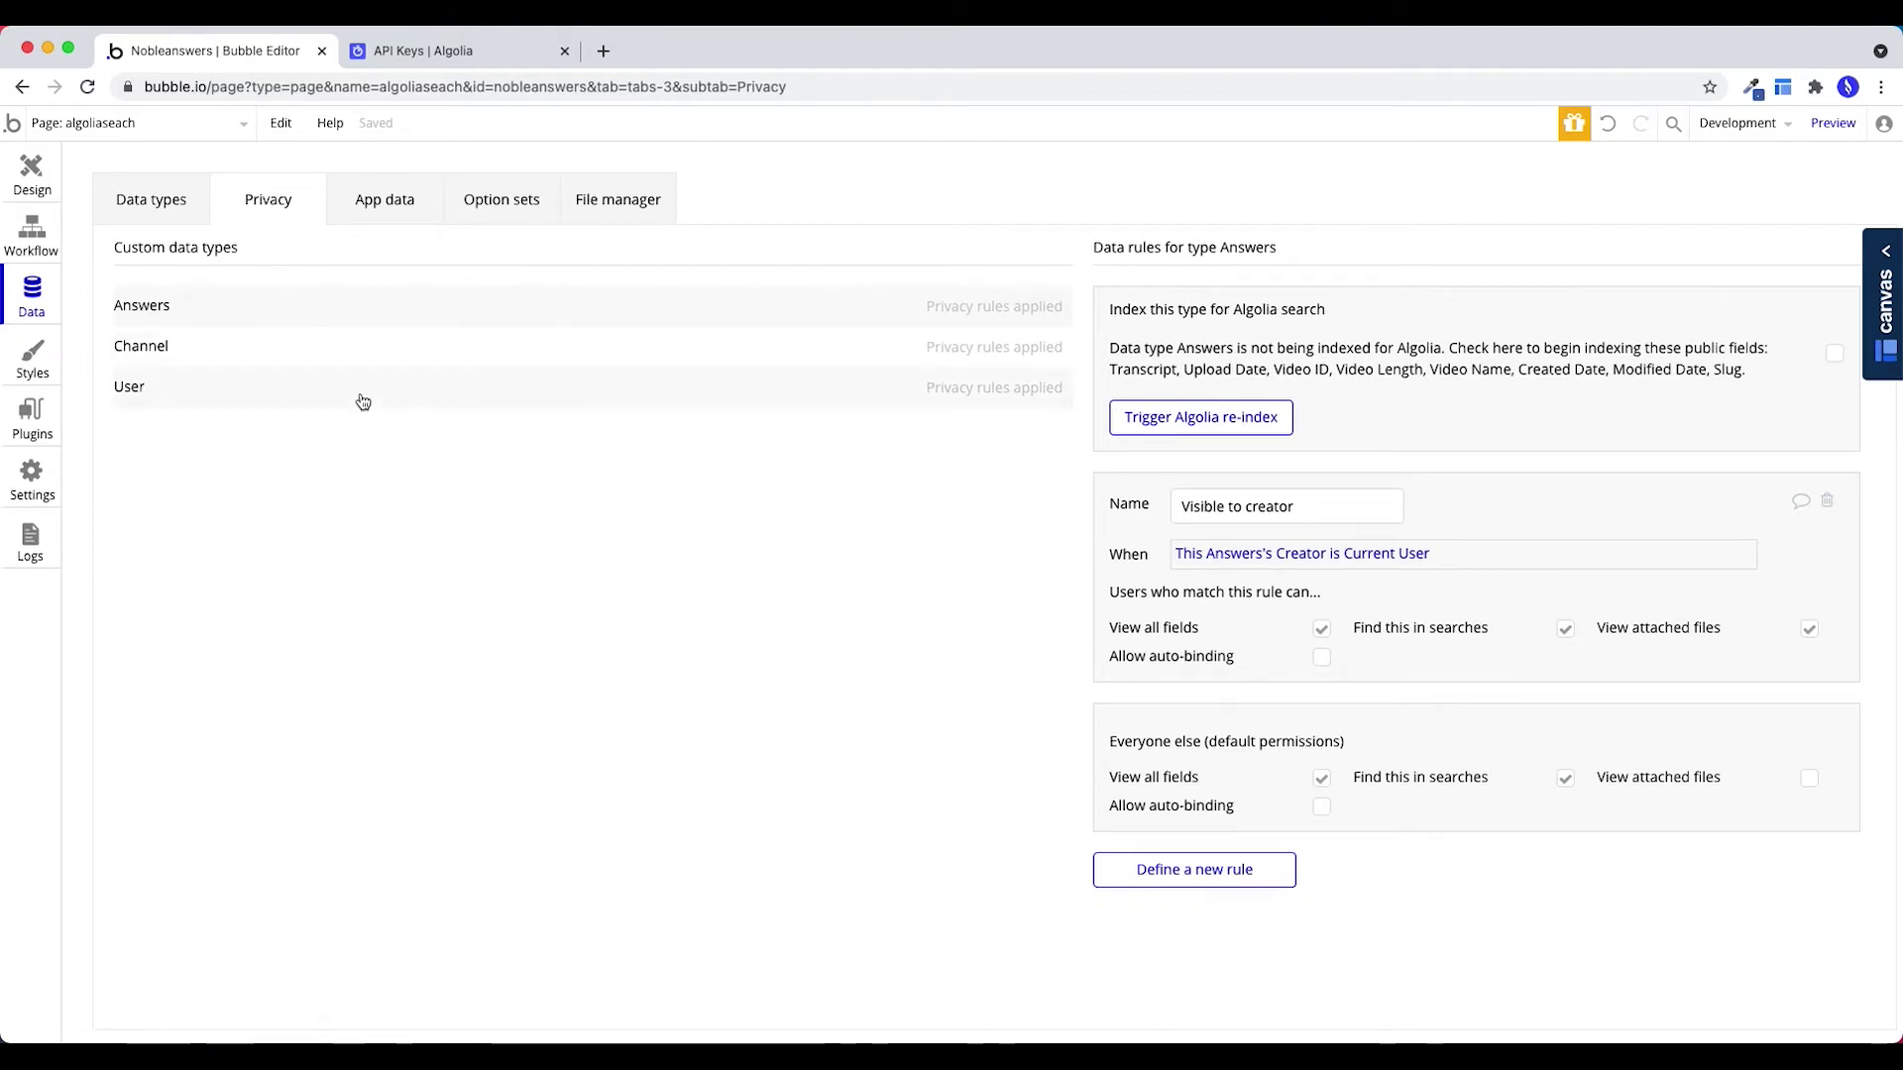
pyautogui.click(360, 398)
pyautogui.click(279, 346)
pyautogui.click(226, 301)
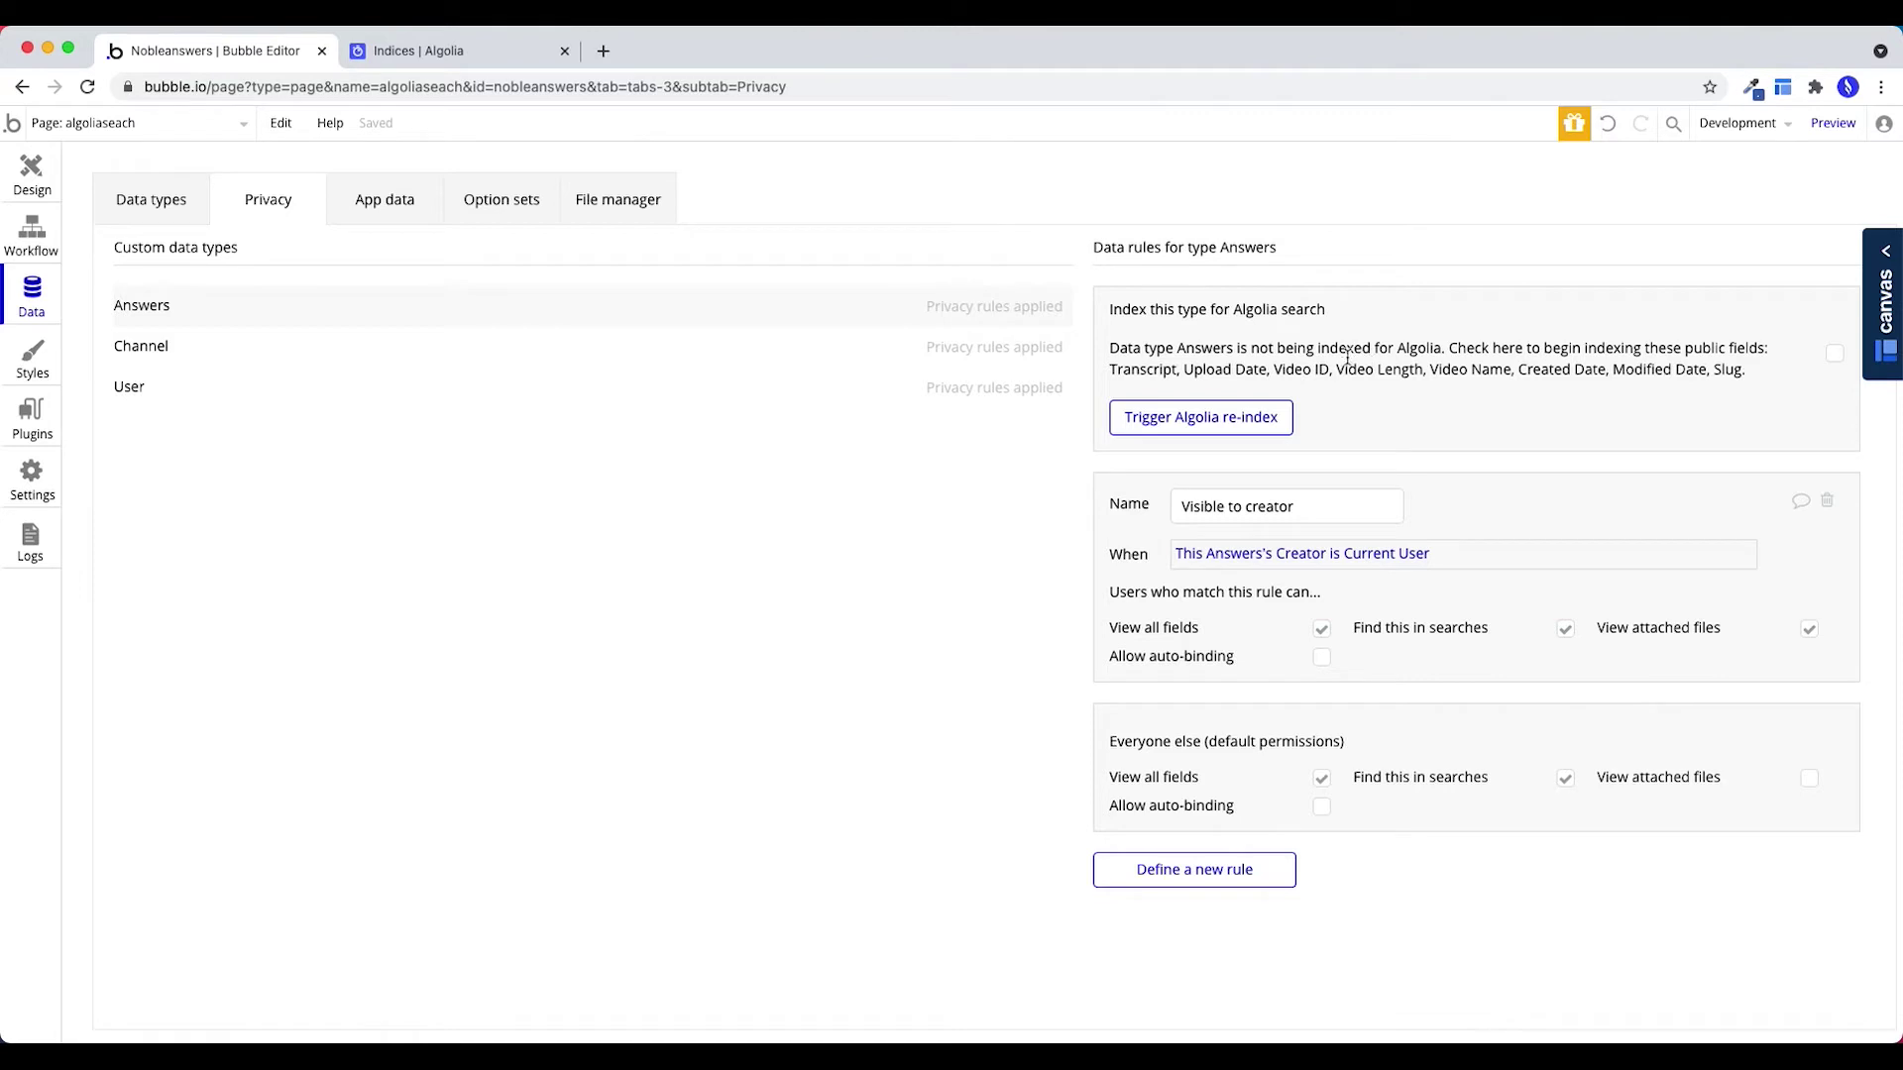
pyautogui.click(1833, 359)
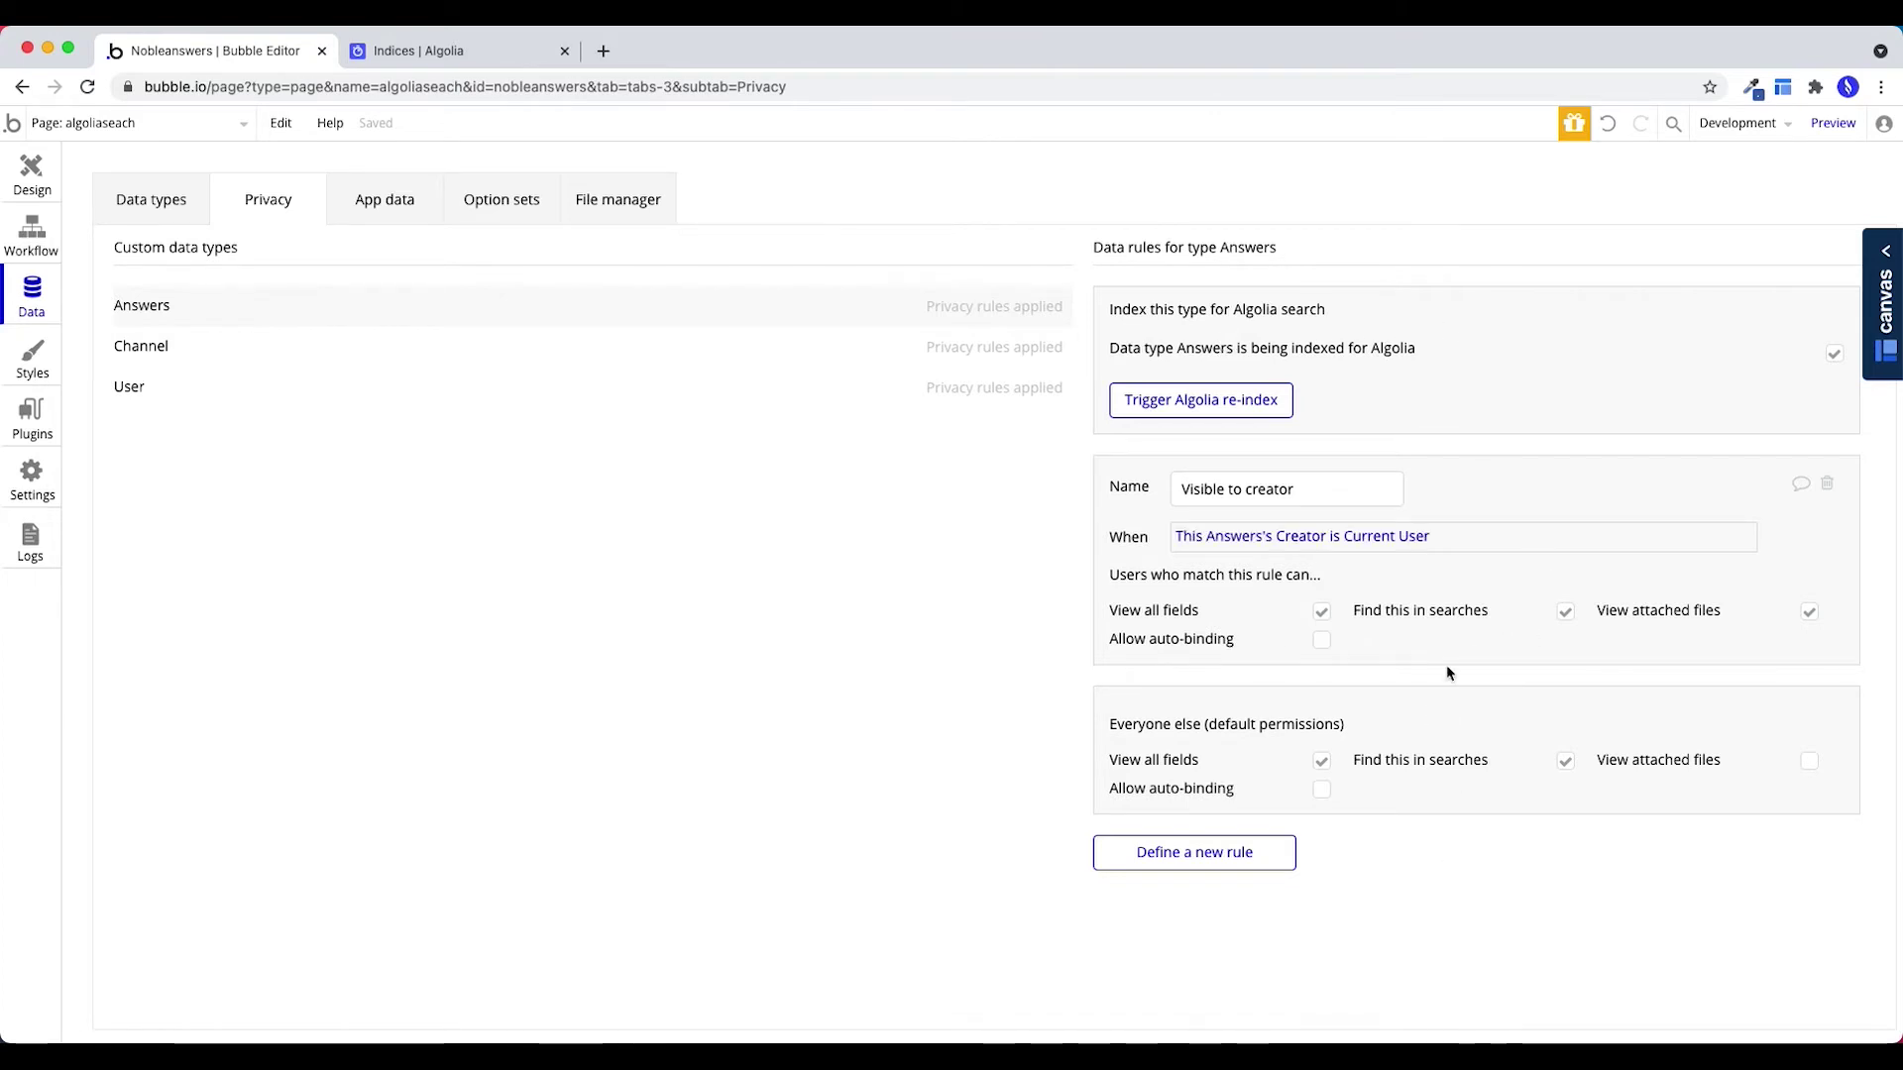
pyautogui.click(1566, 761)
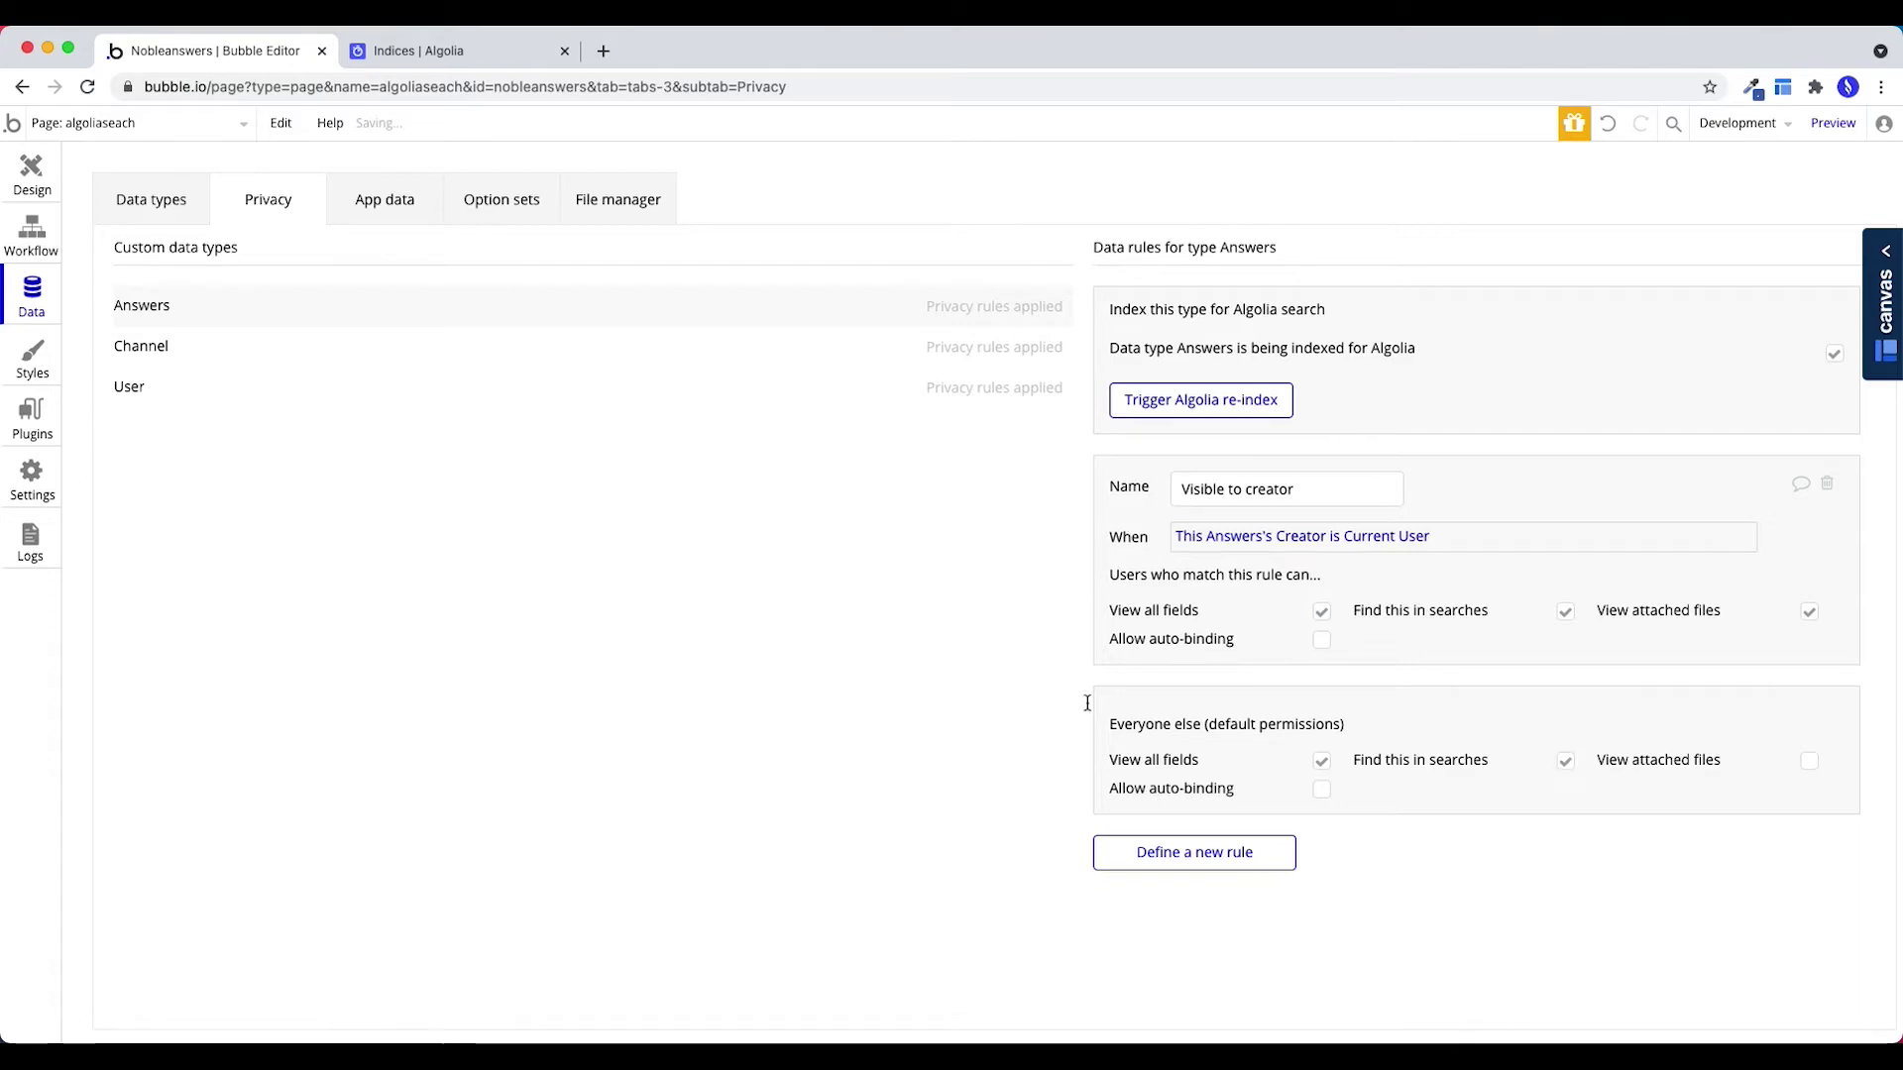
# Trigger an Algolia re-index of all data types on the test index, then close the re-index dialog.
pyautogui.click(1246, 406)
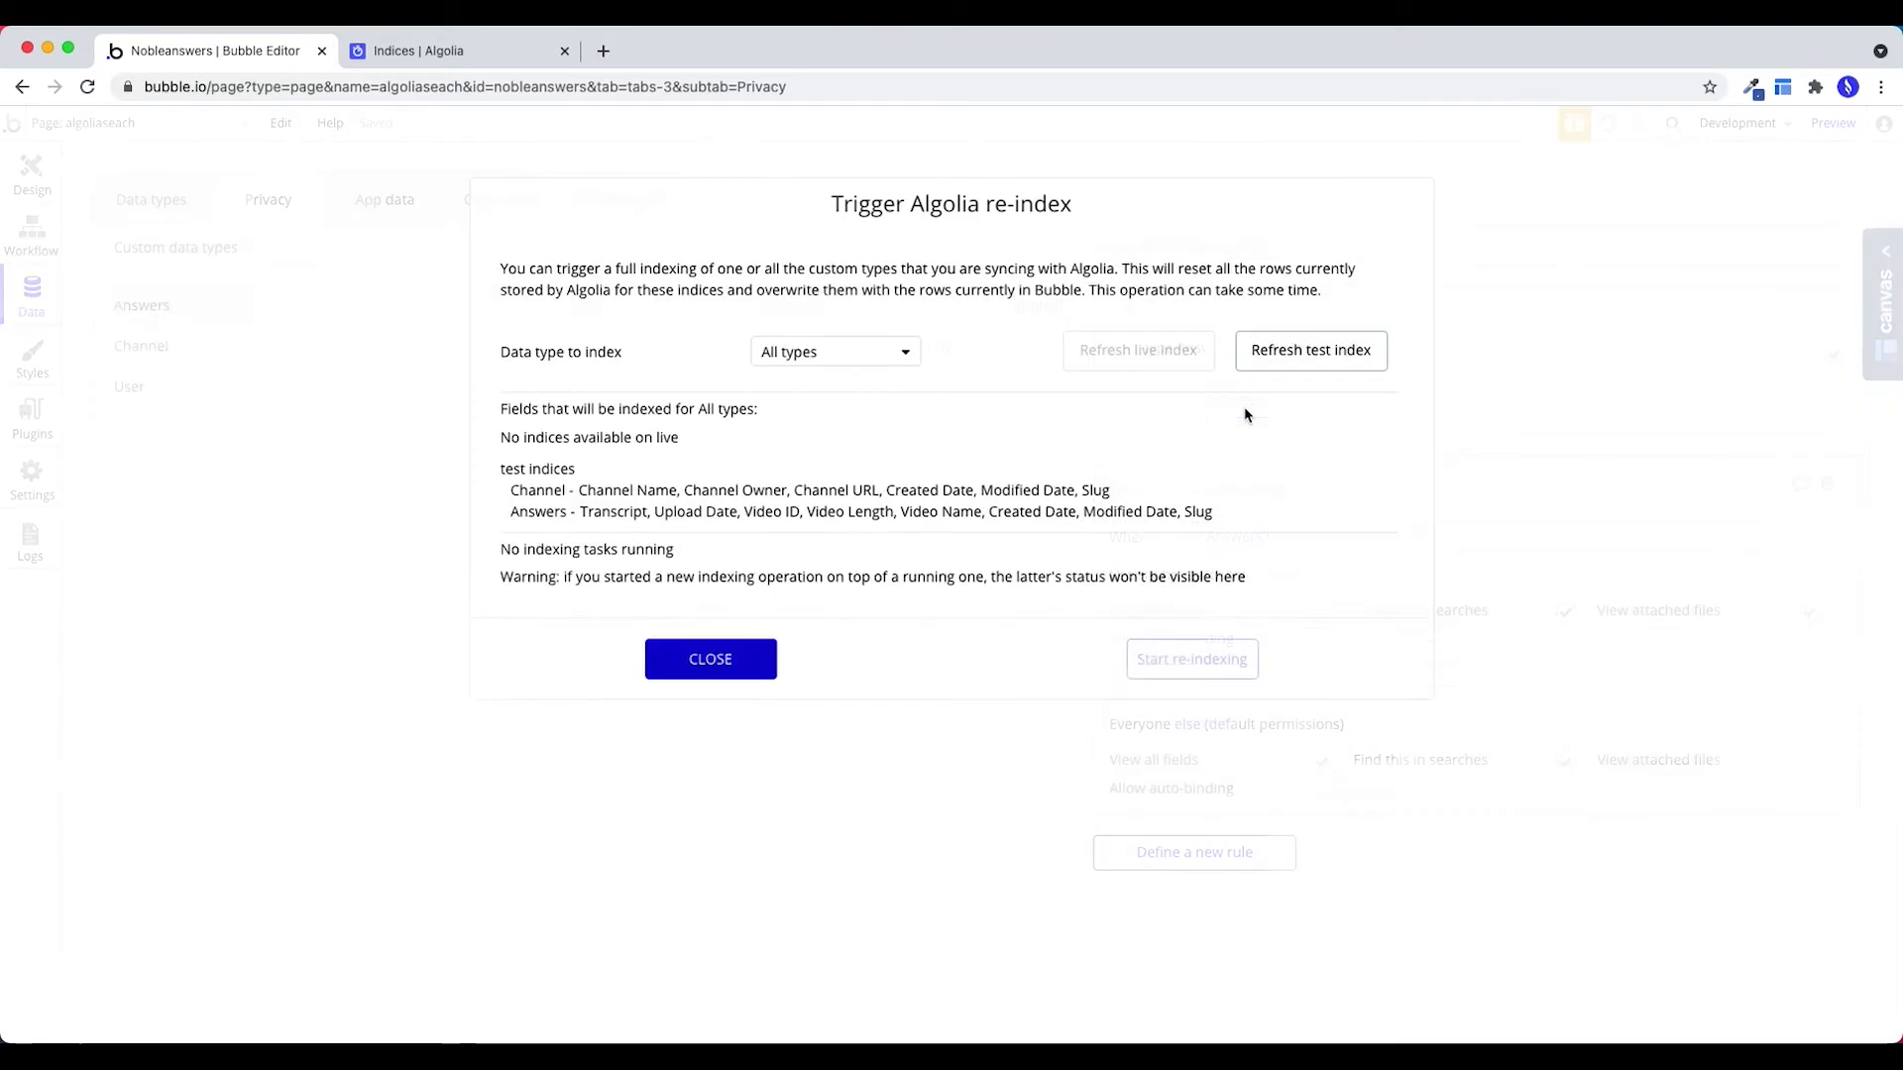
pyautogui.click(1288, 359)
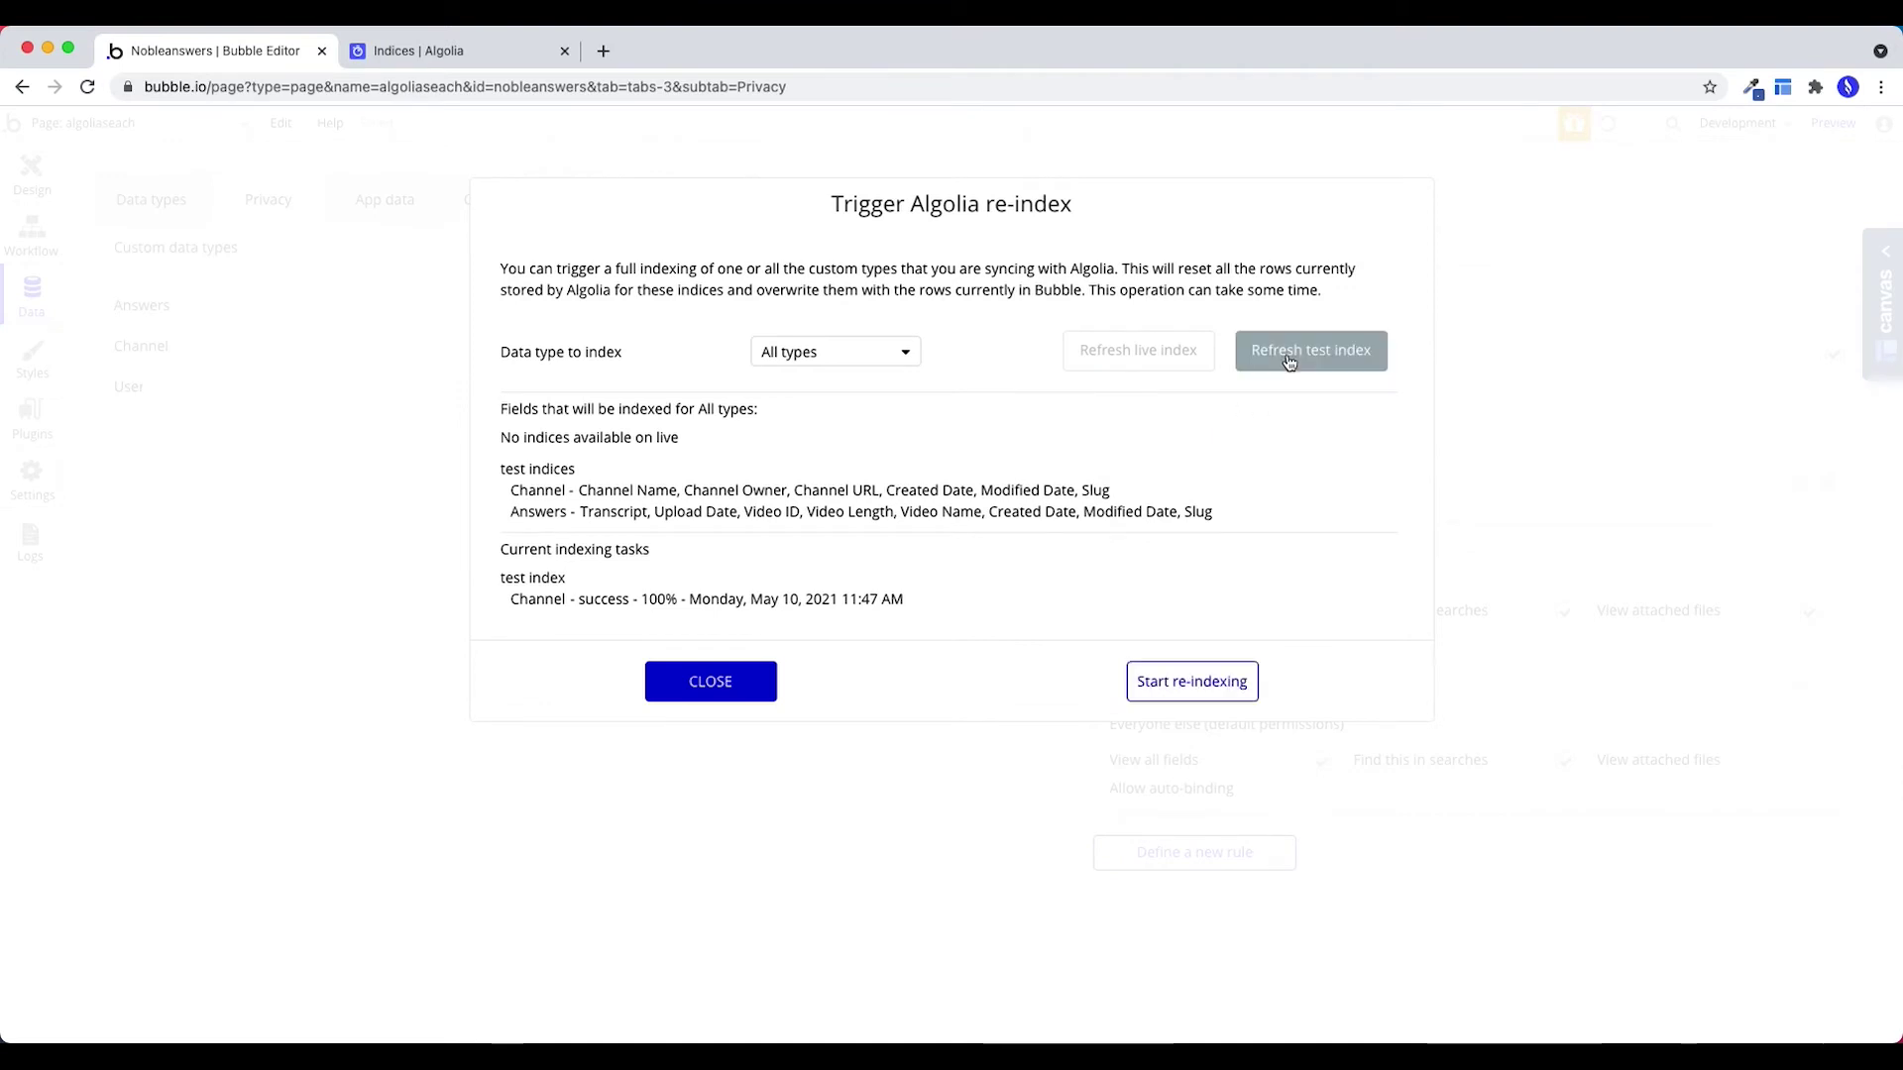
pyautogui.click(1224, 691)
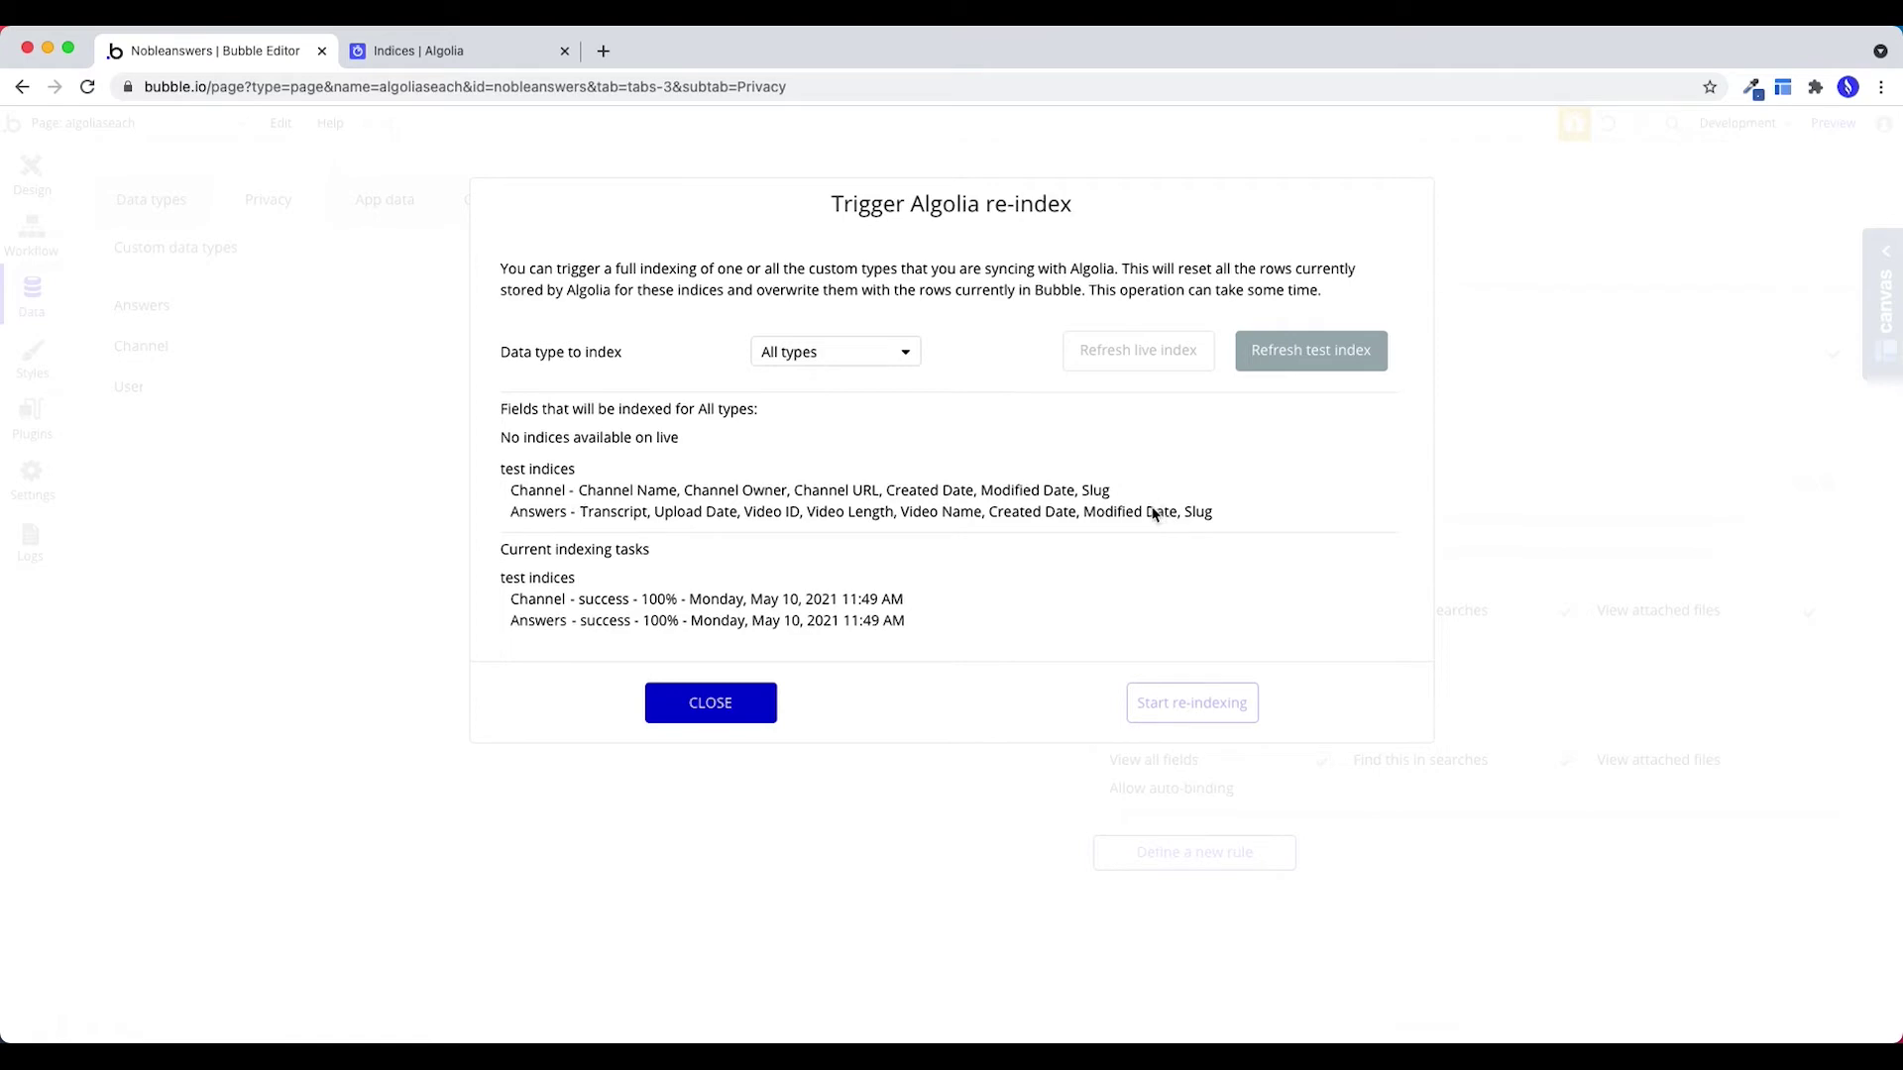
pyautogui.click(727, 705)
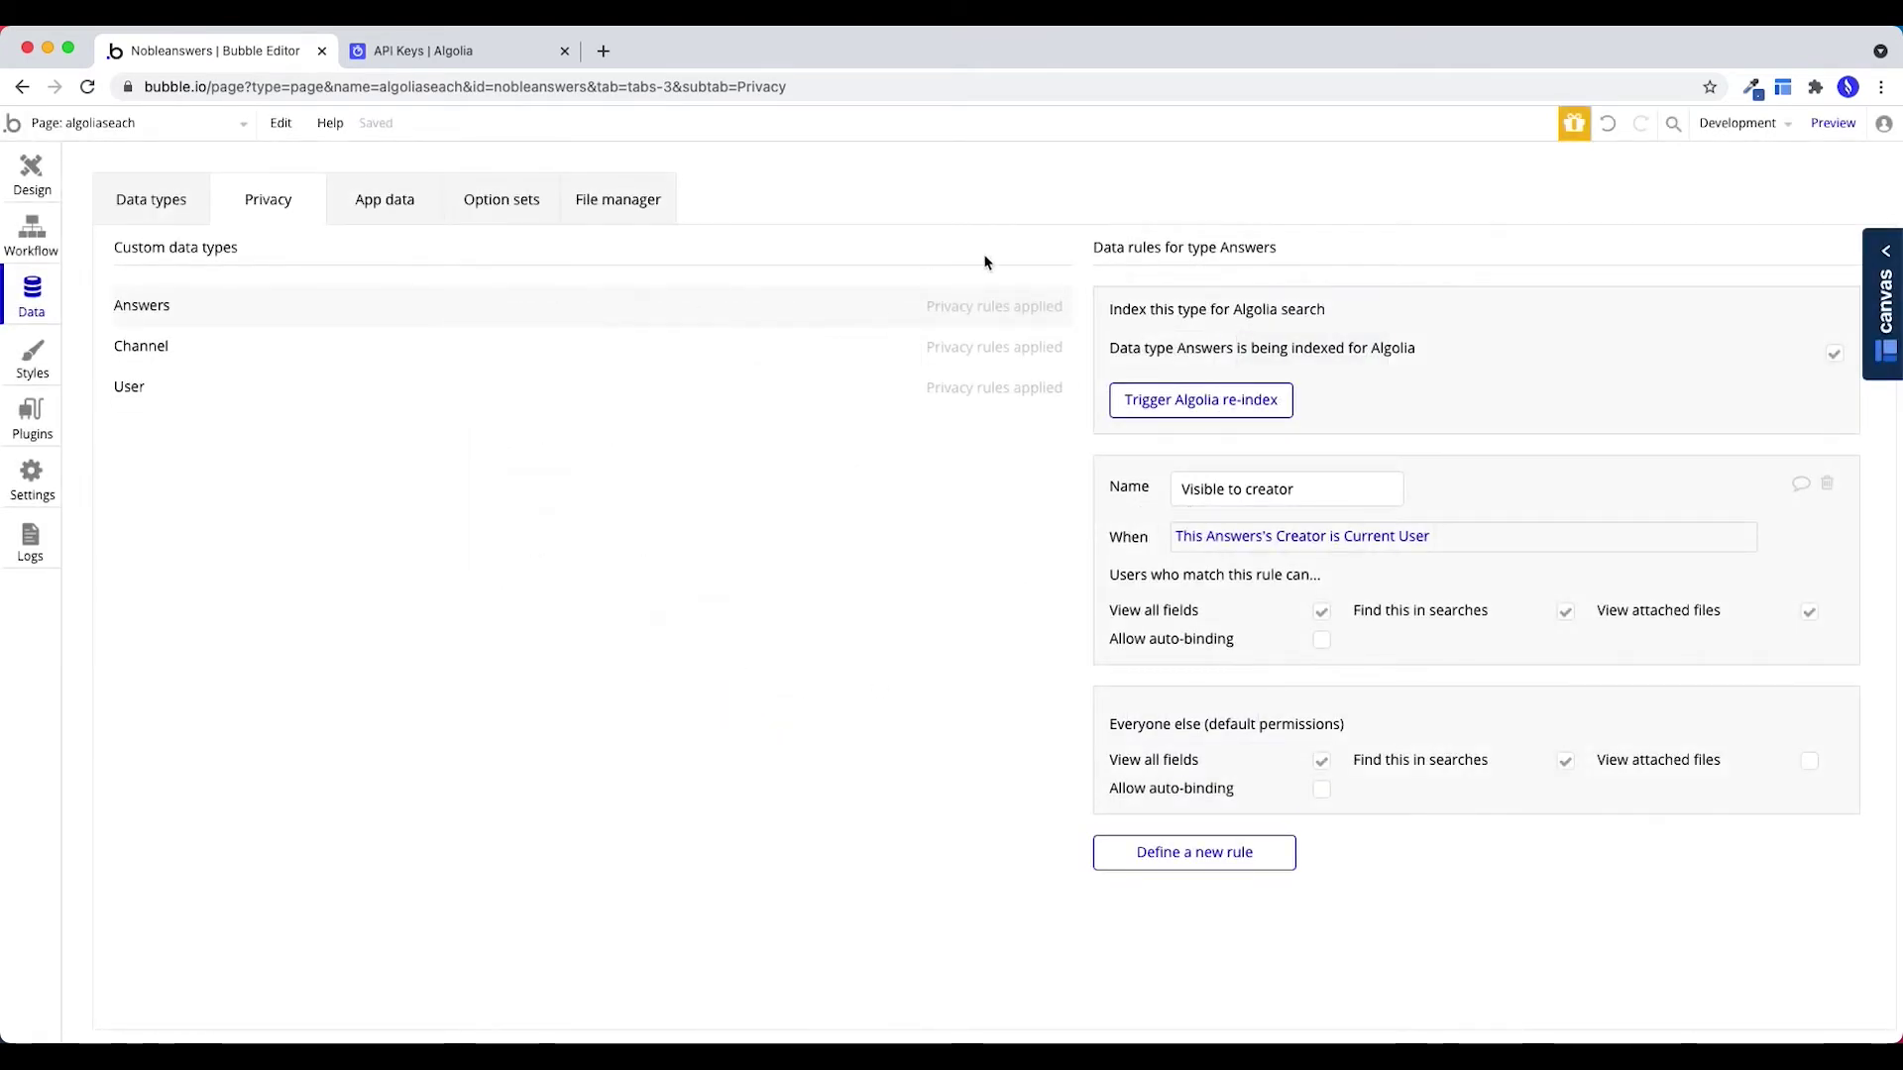
# Switch to Algolia and examine the records of the nobleanswers_test_custom.answers index.
pyautogui.click(446, 51)
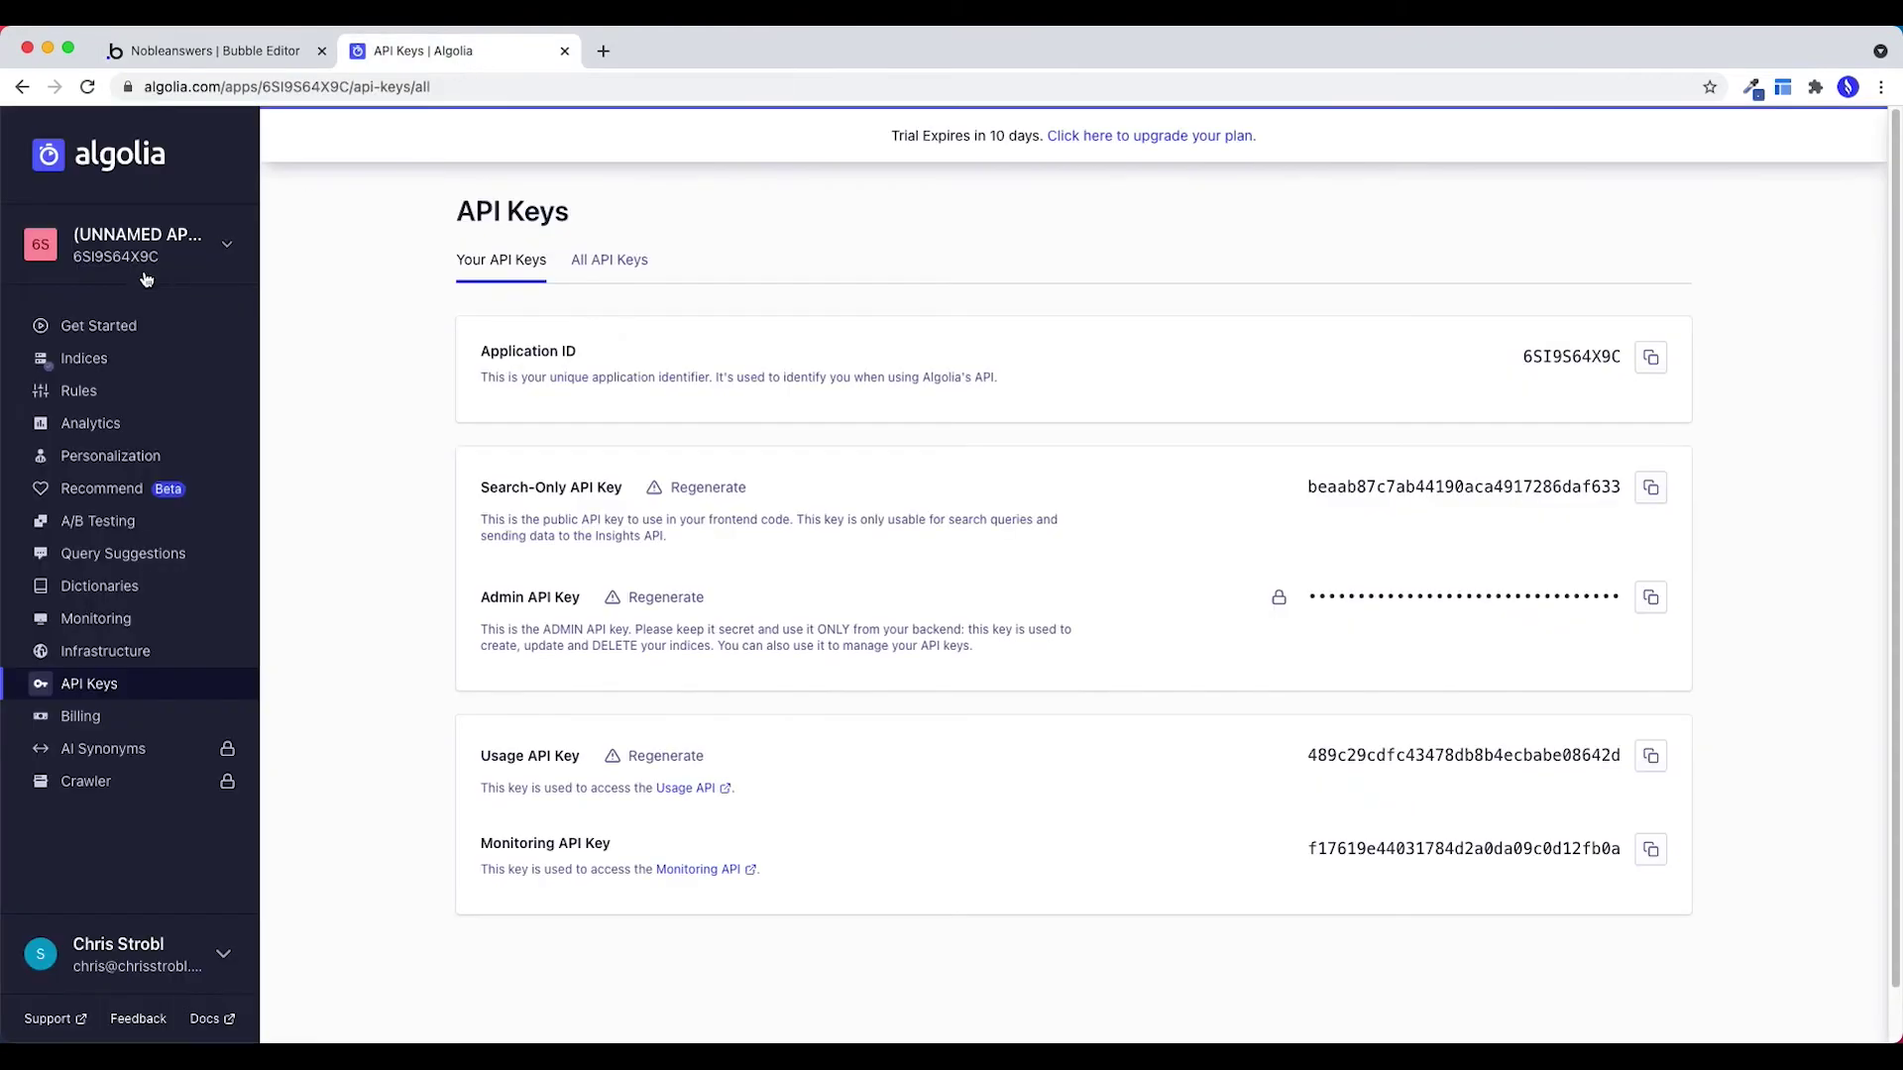
pyautogui.click(114, 365)
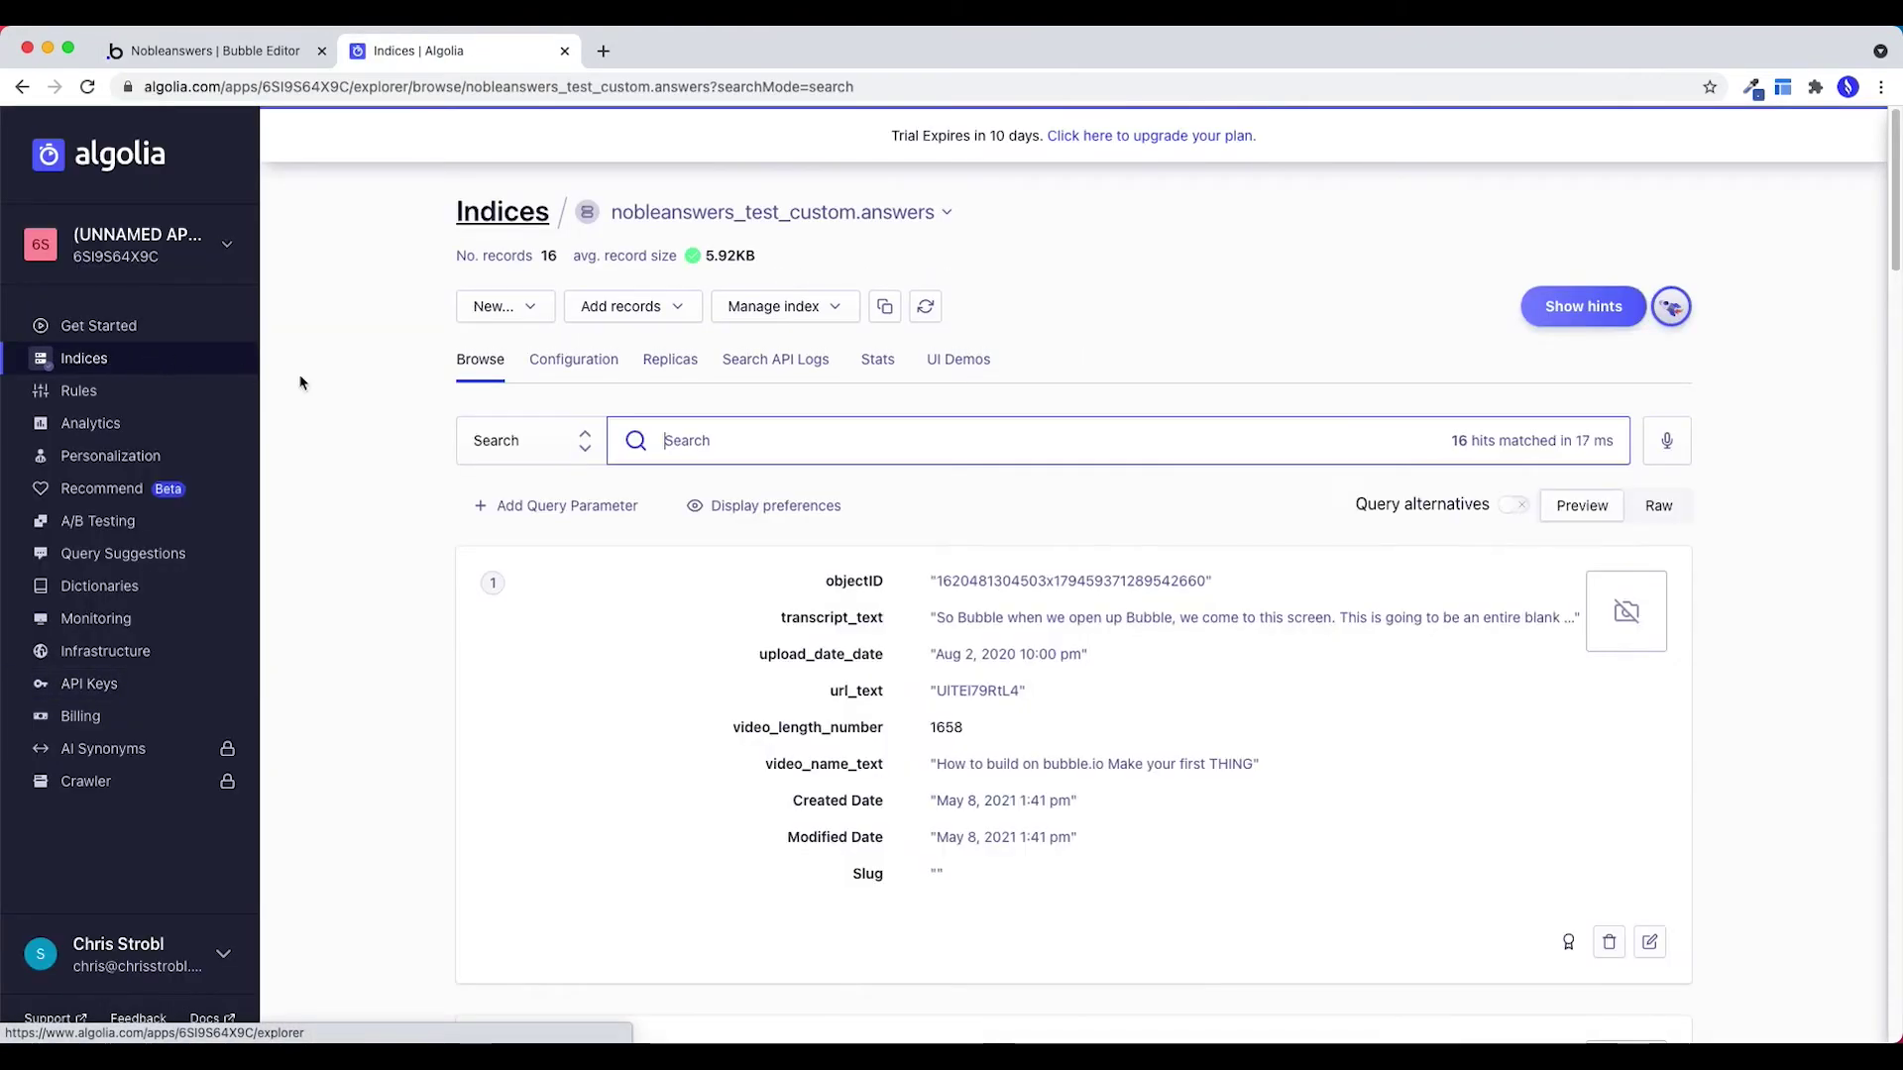
pyautogui.scroll(-2, 1090, 670)
pyautogui.scroll(-10, 1080, 659)
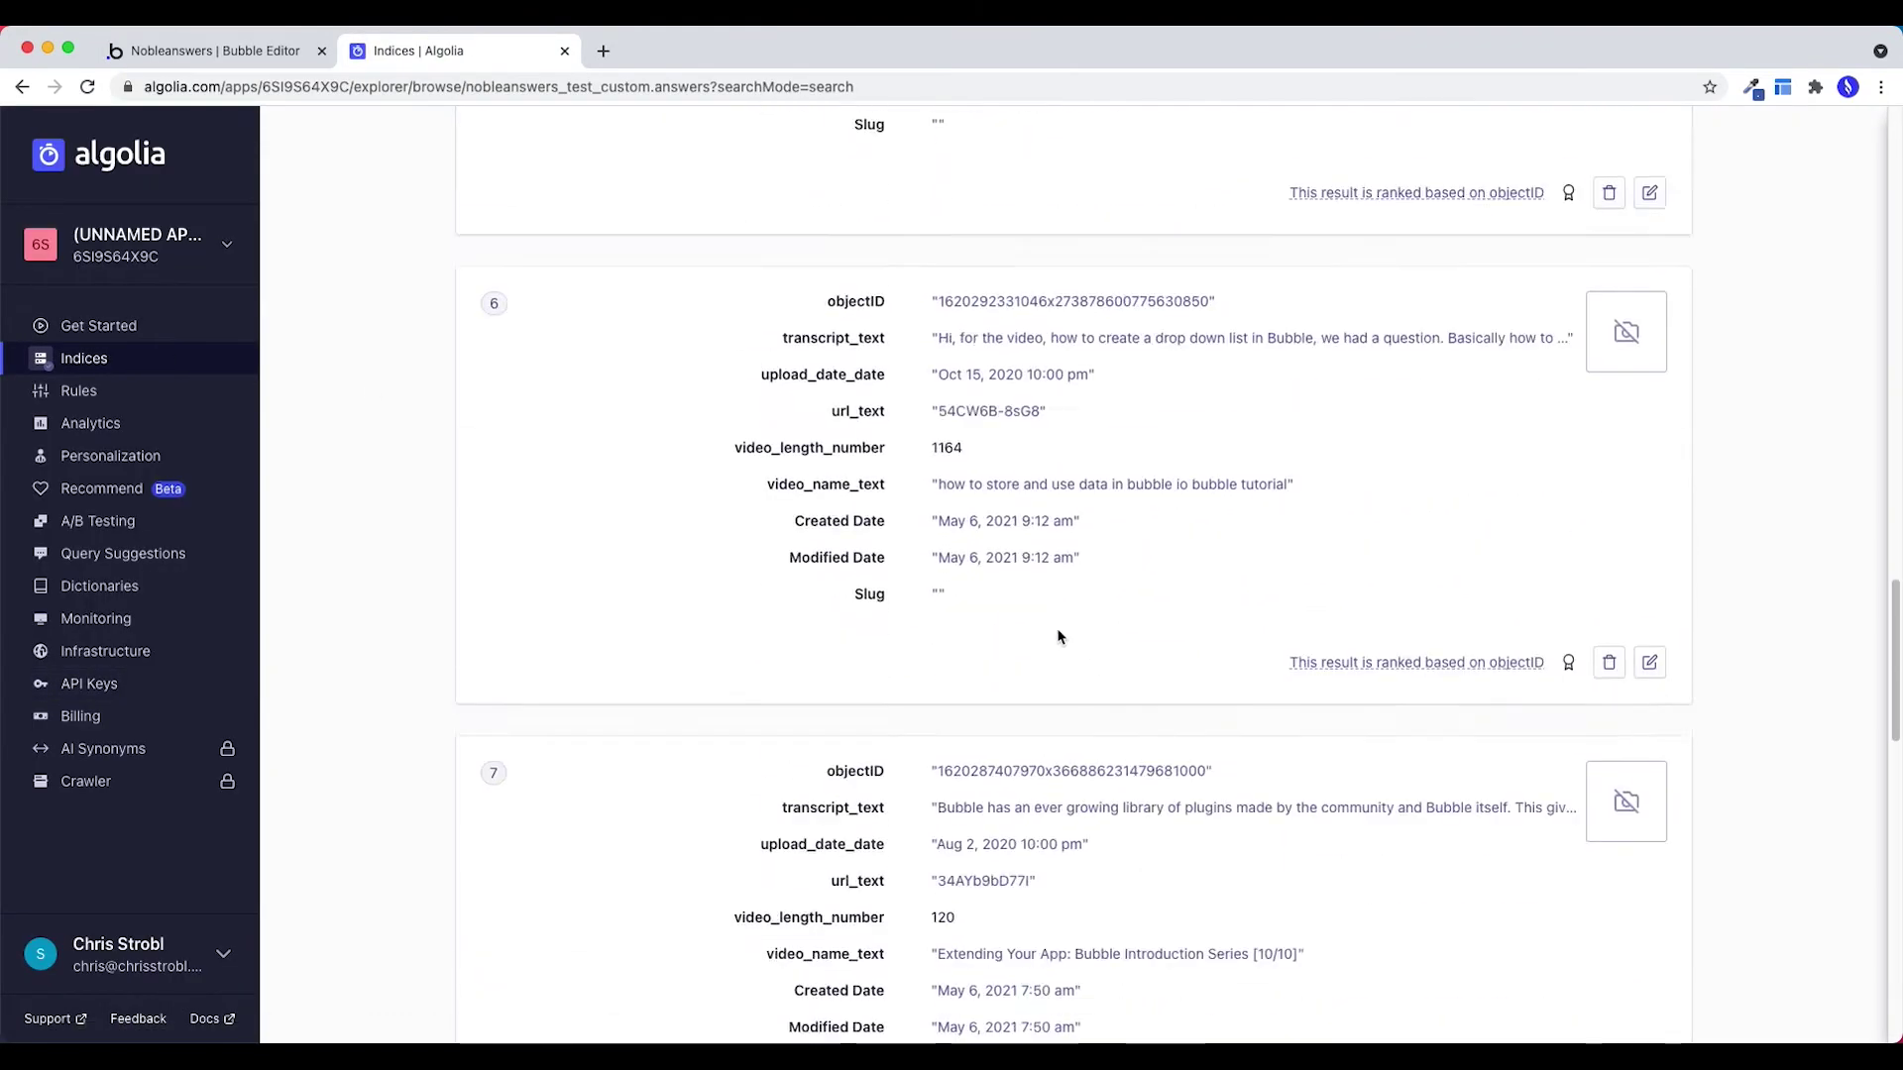
pyautogui.scroll(12, 1057, 634)
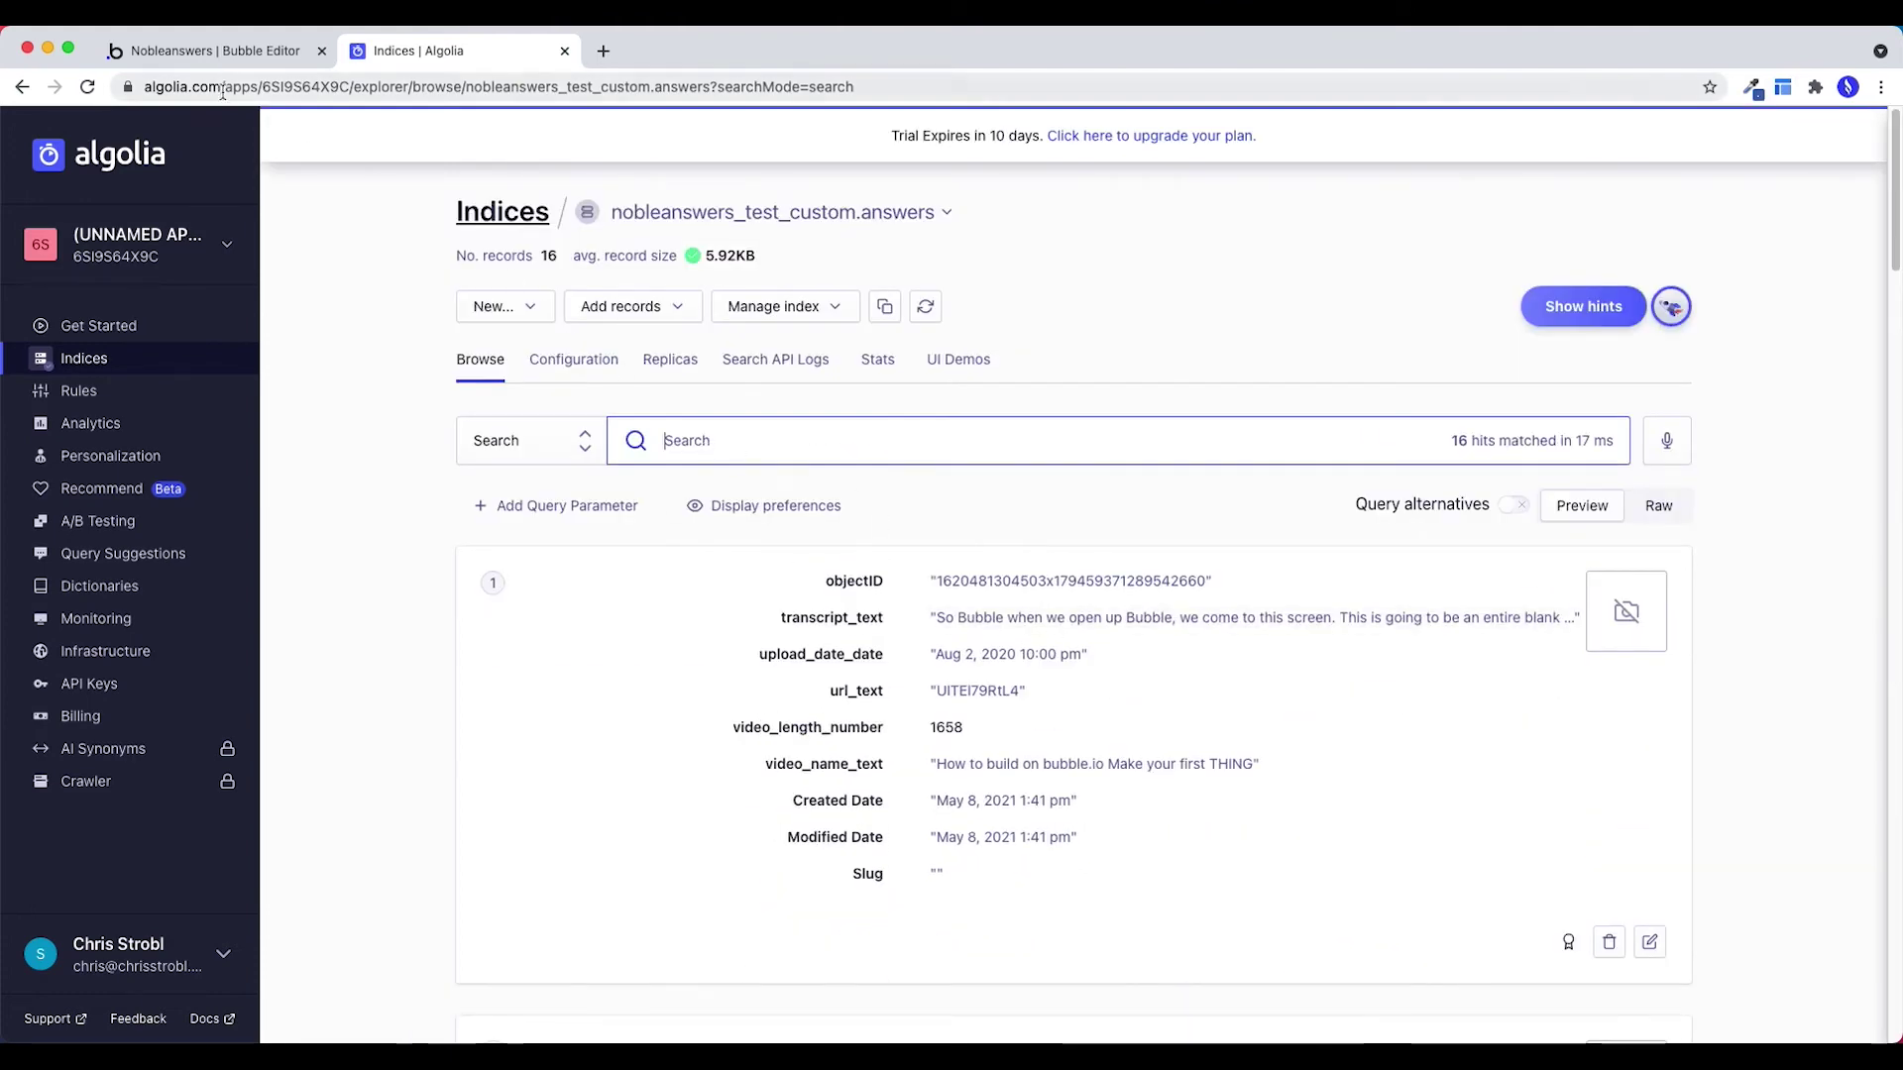
# Return to Bubble and examine the All Answers entries in the app data to compare them with the index.
pyautogui.click(214, 58)
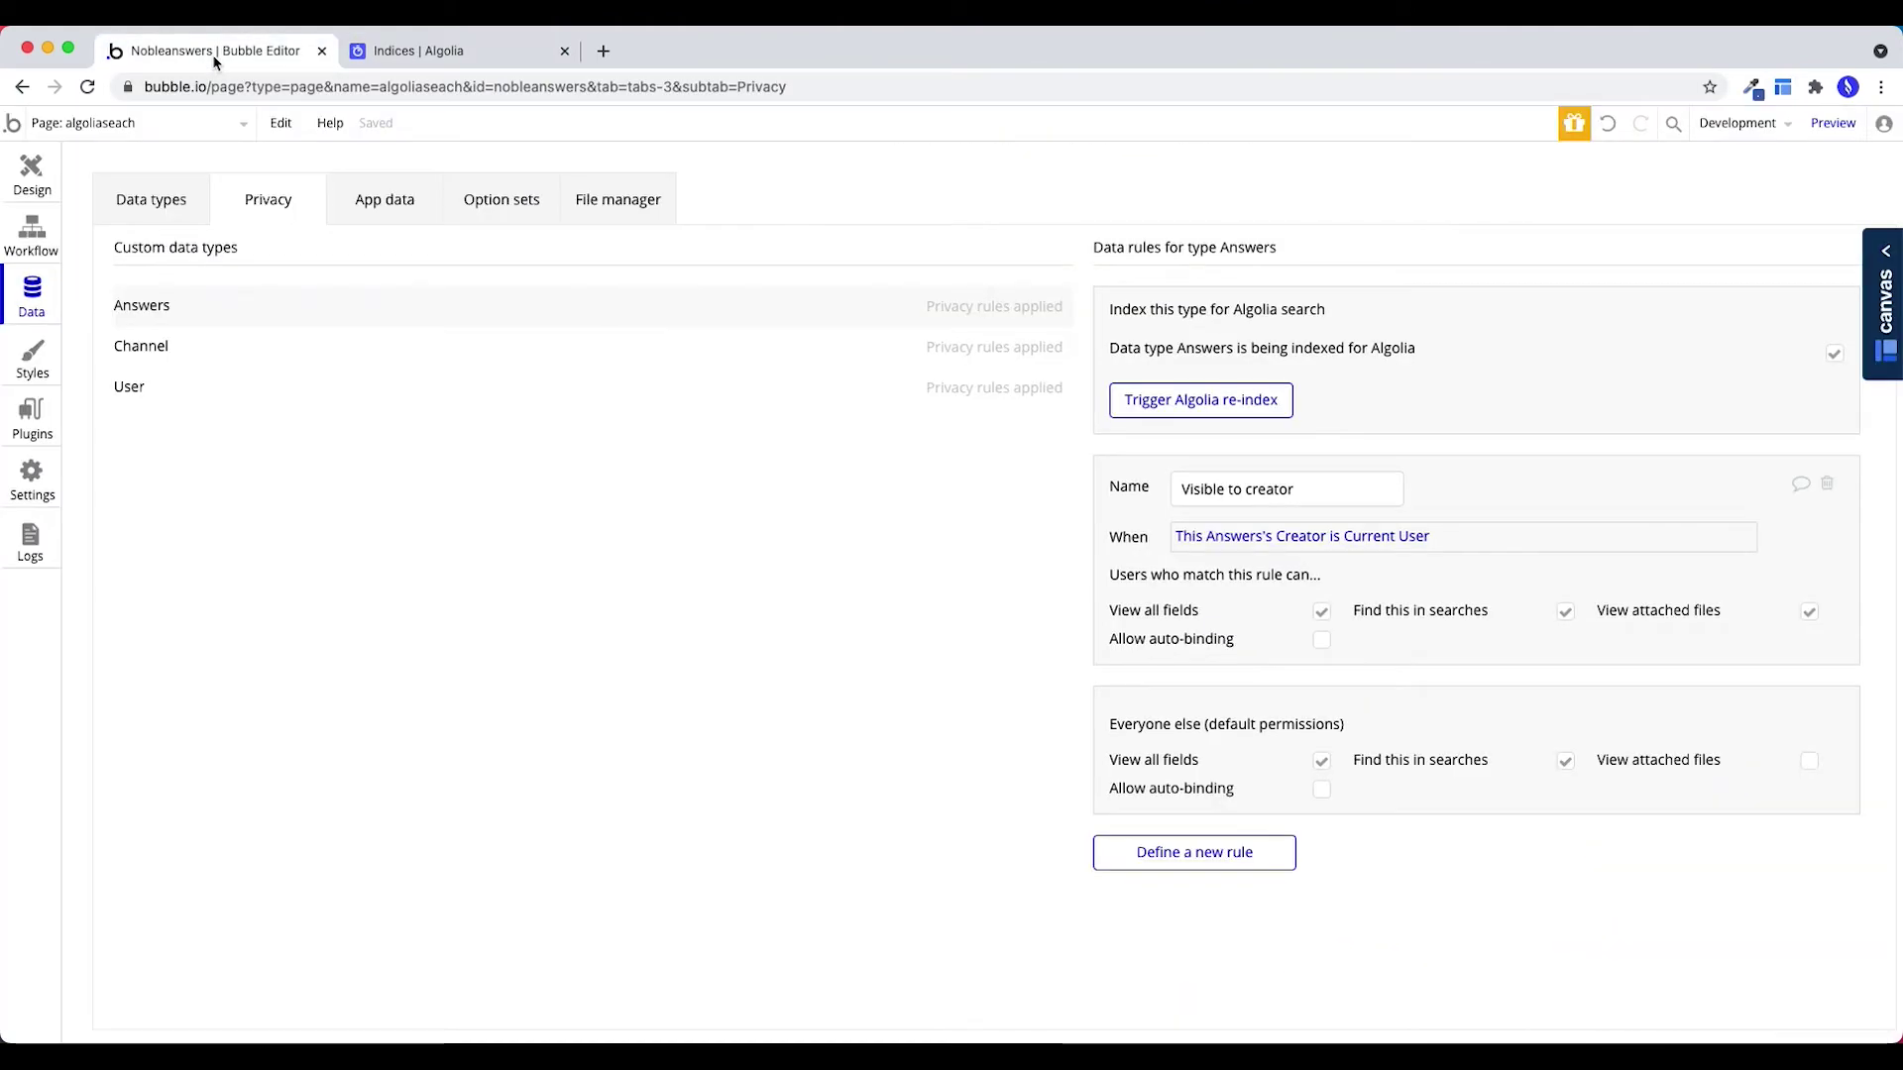
pyautogui.click(403, 215)
pyautogui.click(167, 434)
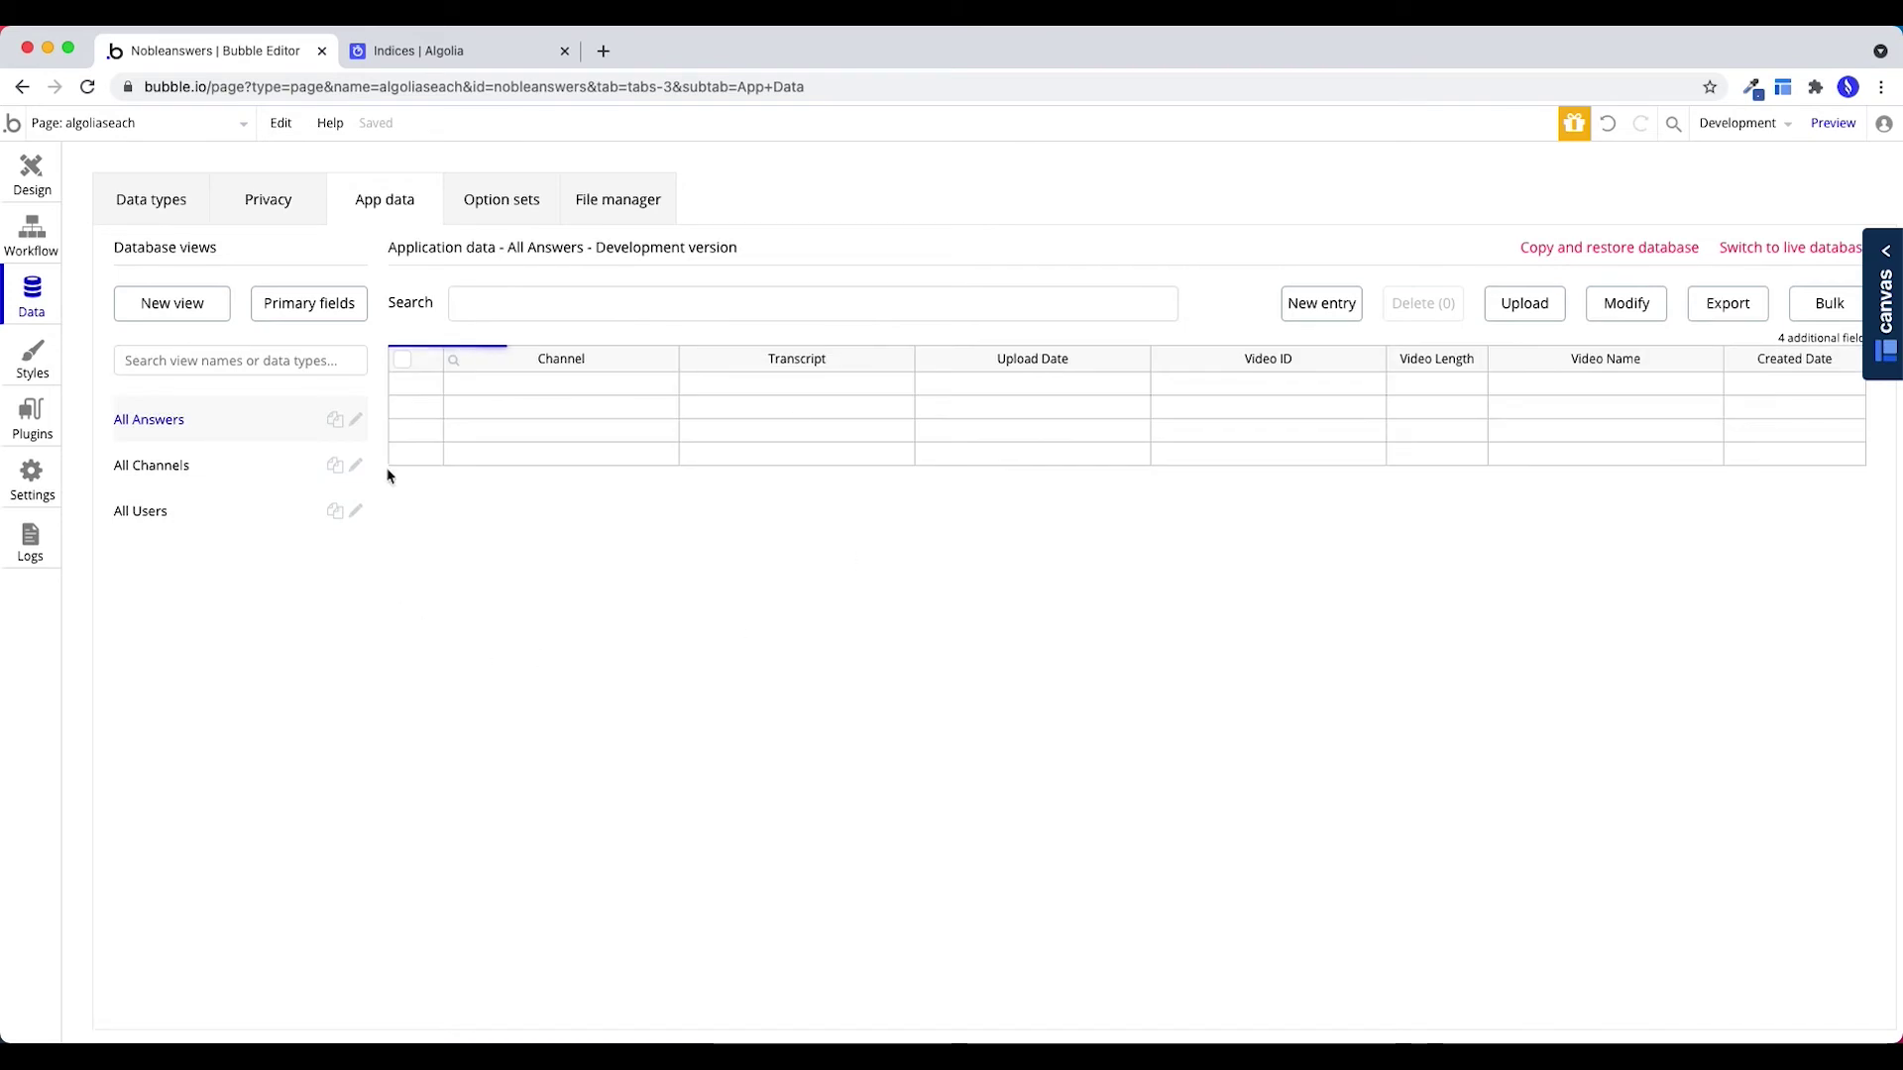
pyautogui.scroll(-3, 528, 395)
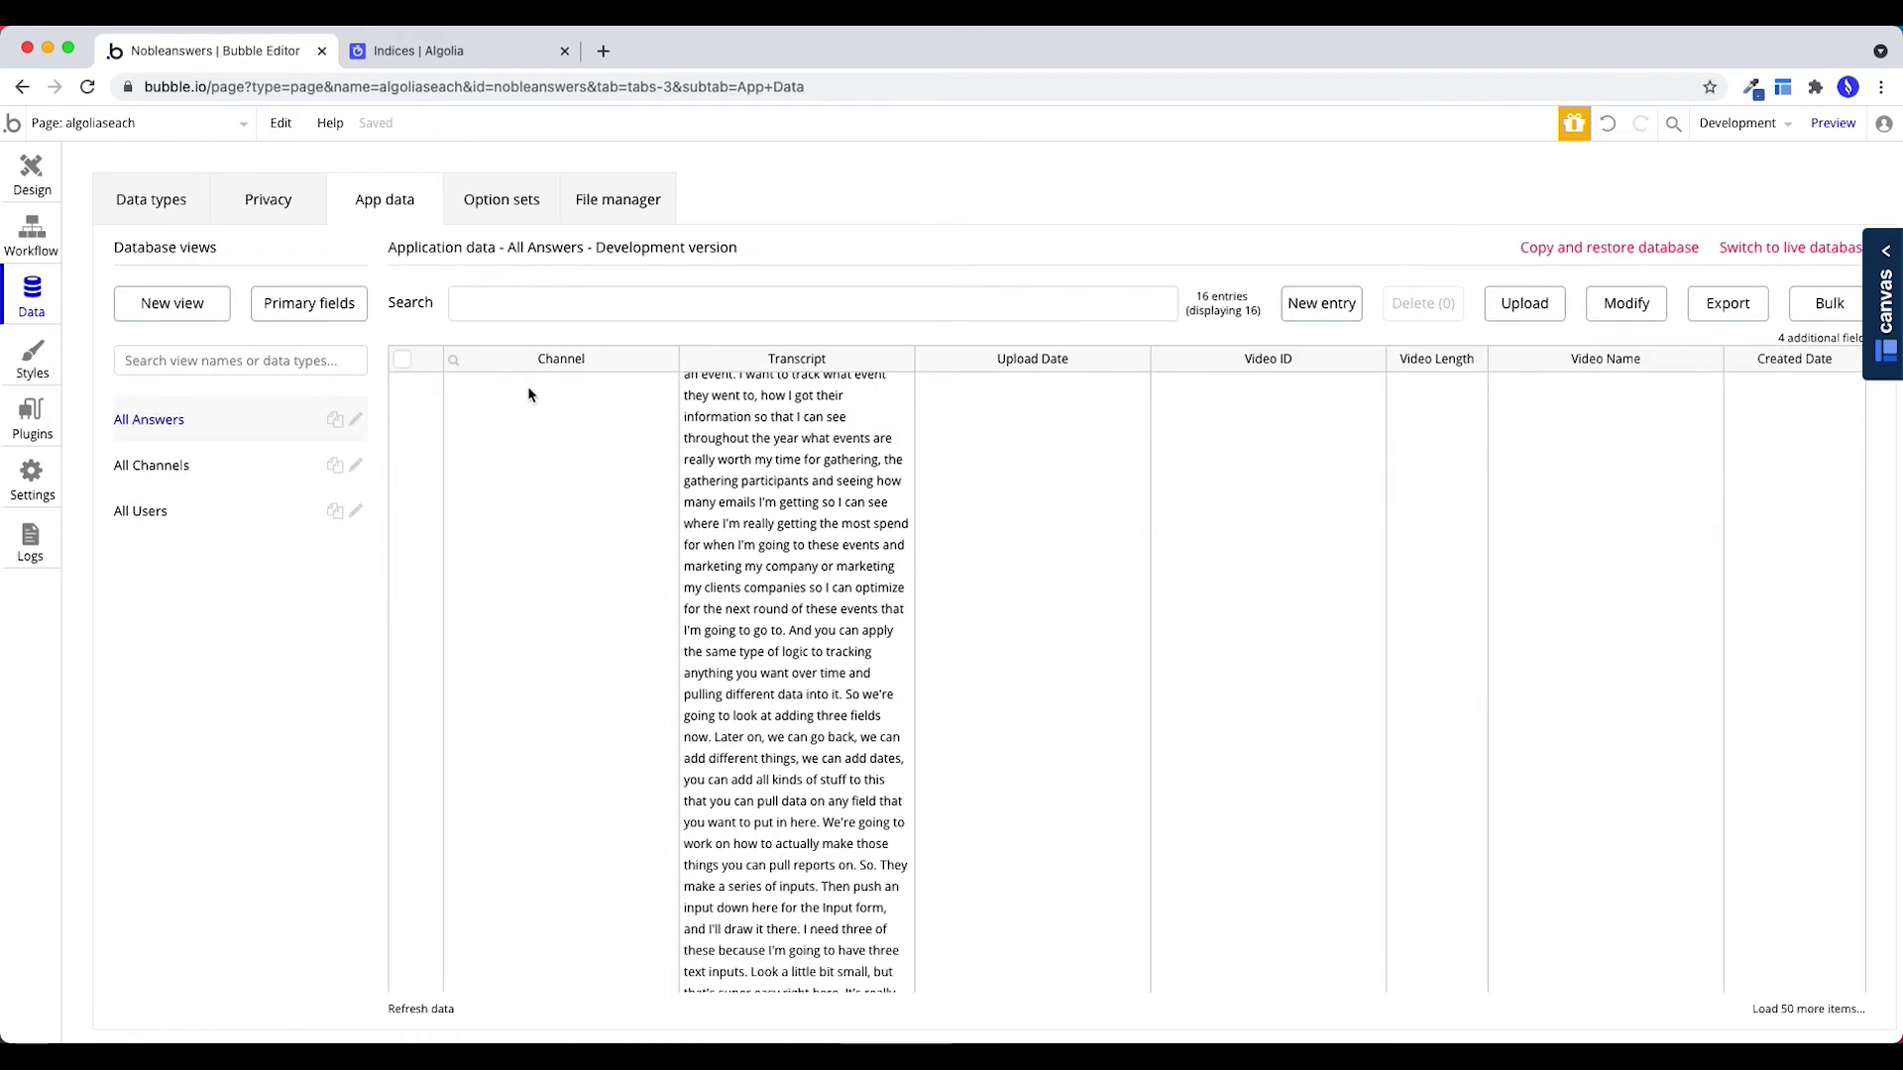
pyautogui.scroll(3, 528, 395)
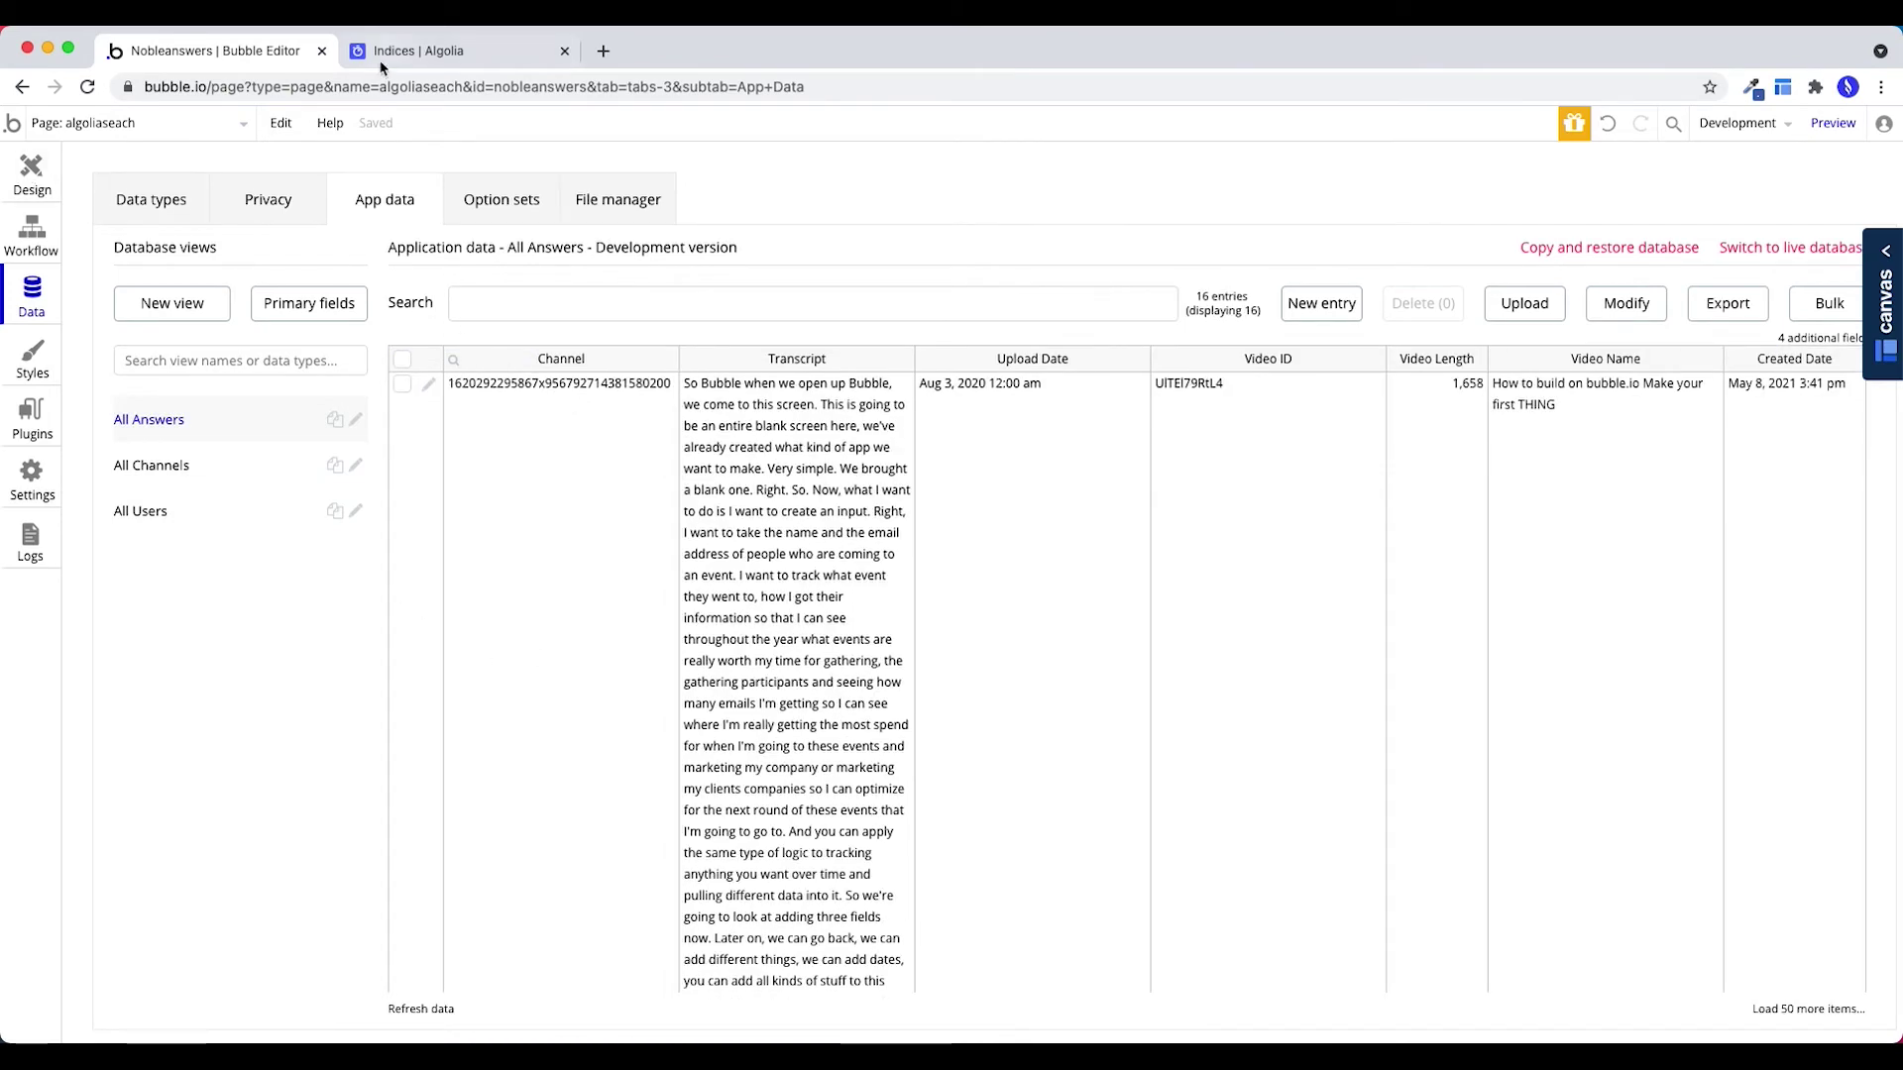
# Switch to Algolia to examine the first record of the nobleanswers_test_custom.answers index, and return to Bubble.
pyautogui.click(417, 50)
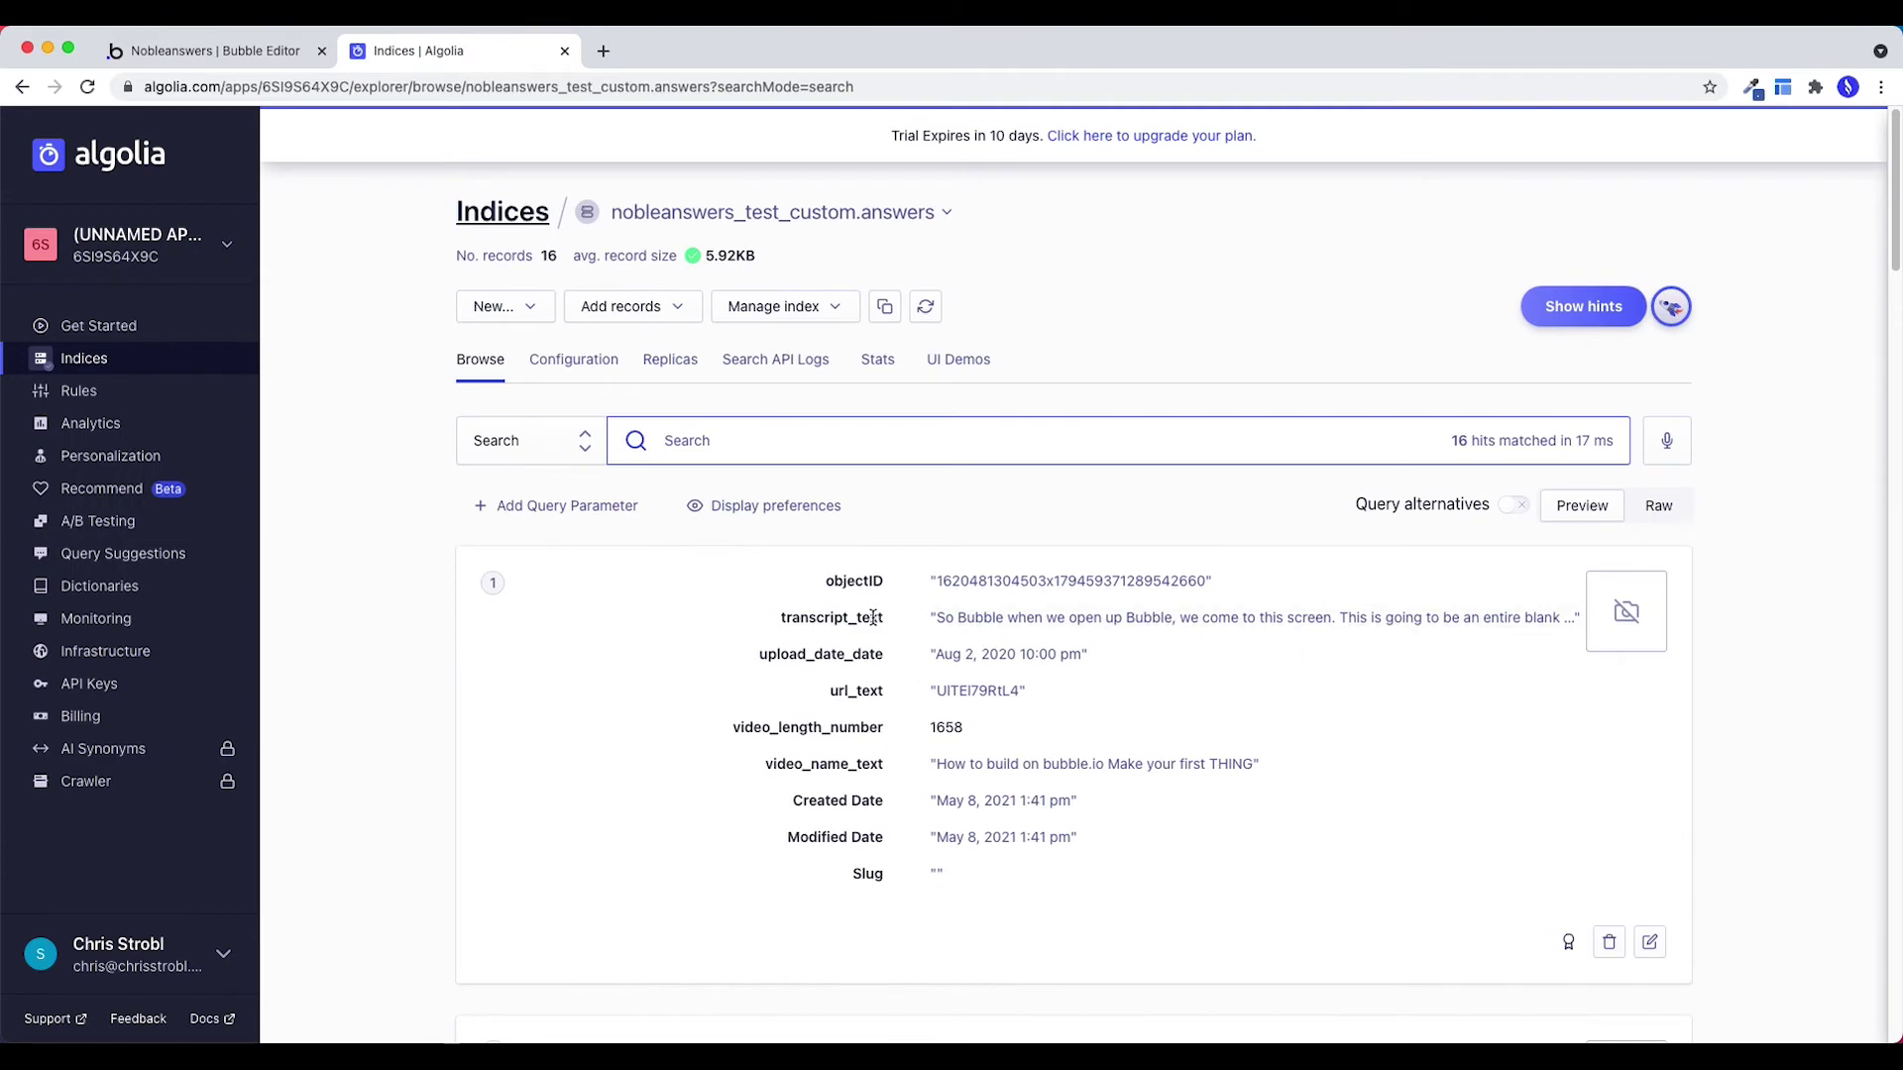
pyautogui.click(208, 50)
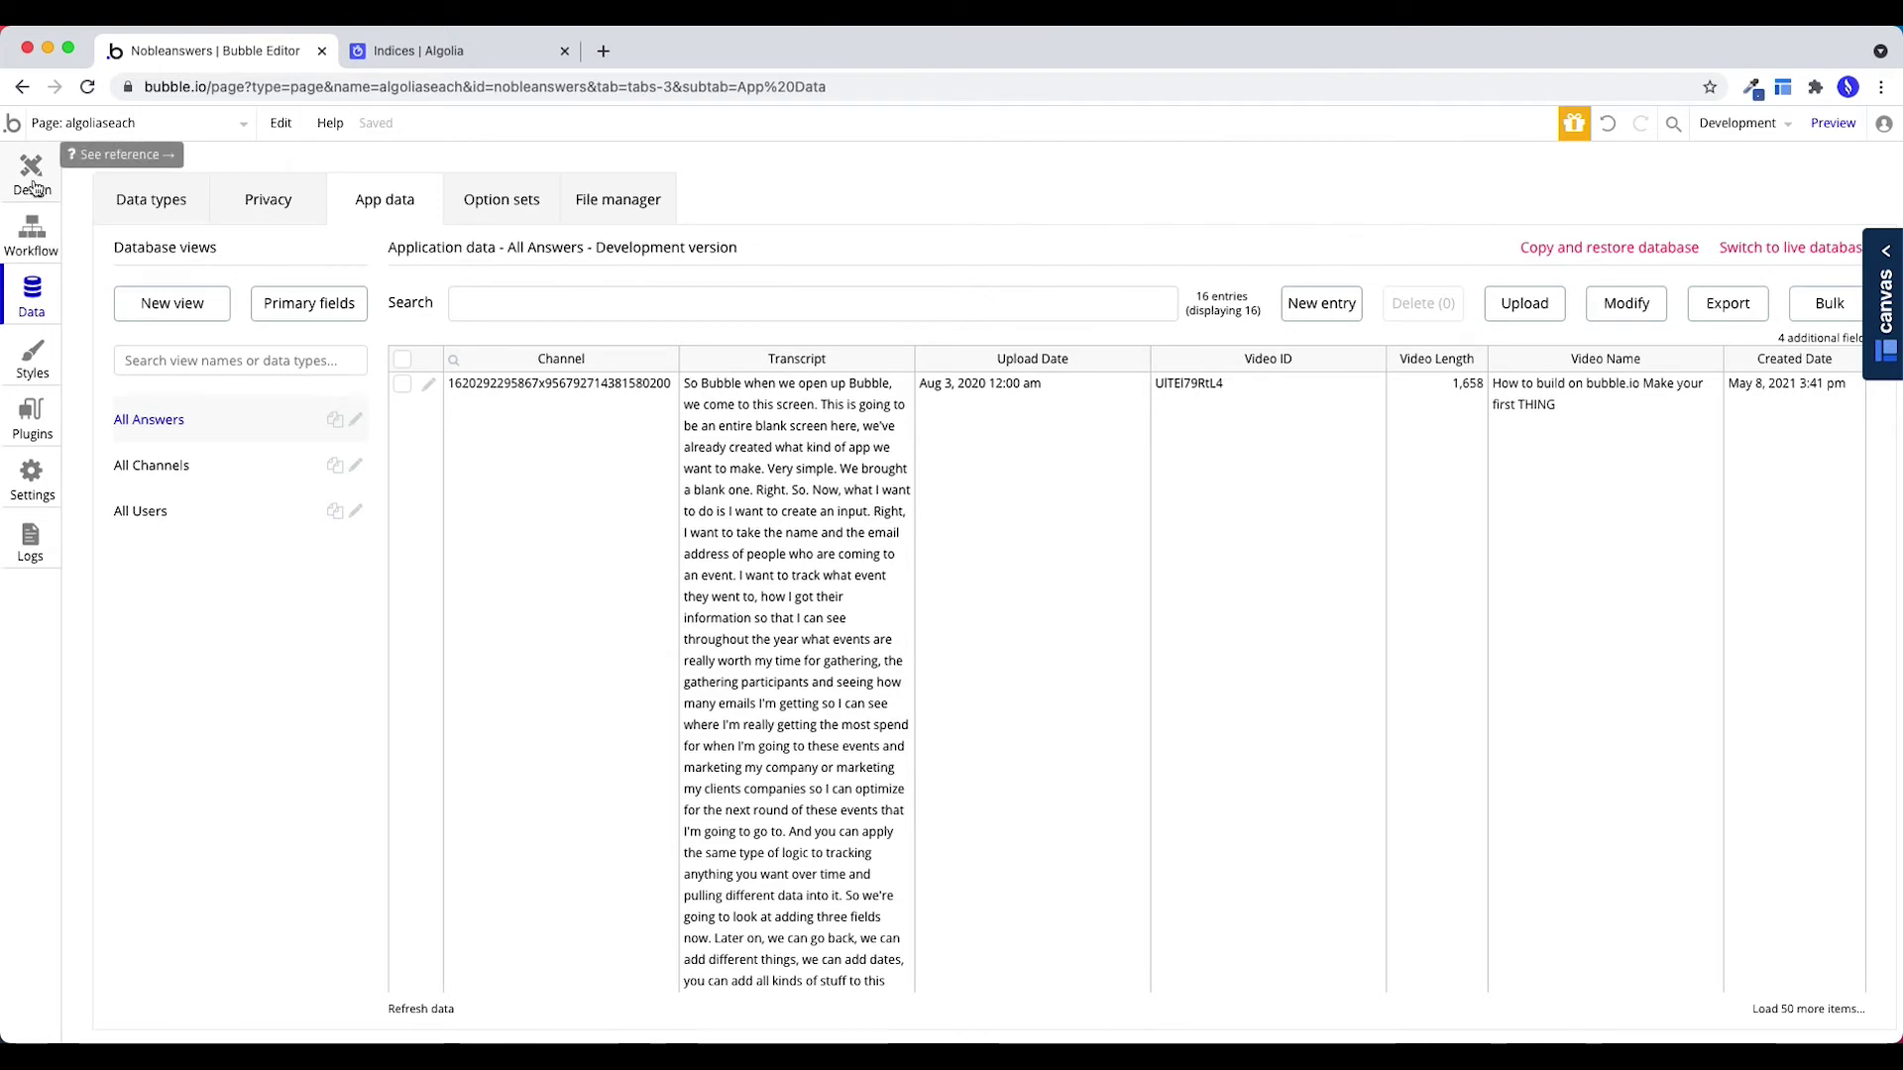
# Add a 320 by 50 text input with the placeholder "Suchen...", centred below the header in the algoliaseach page design.
pyautogui.click(32, 177)
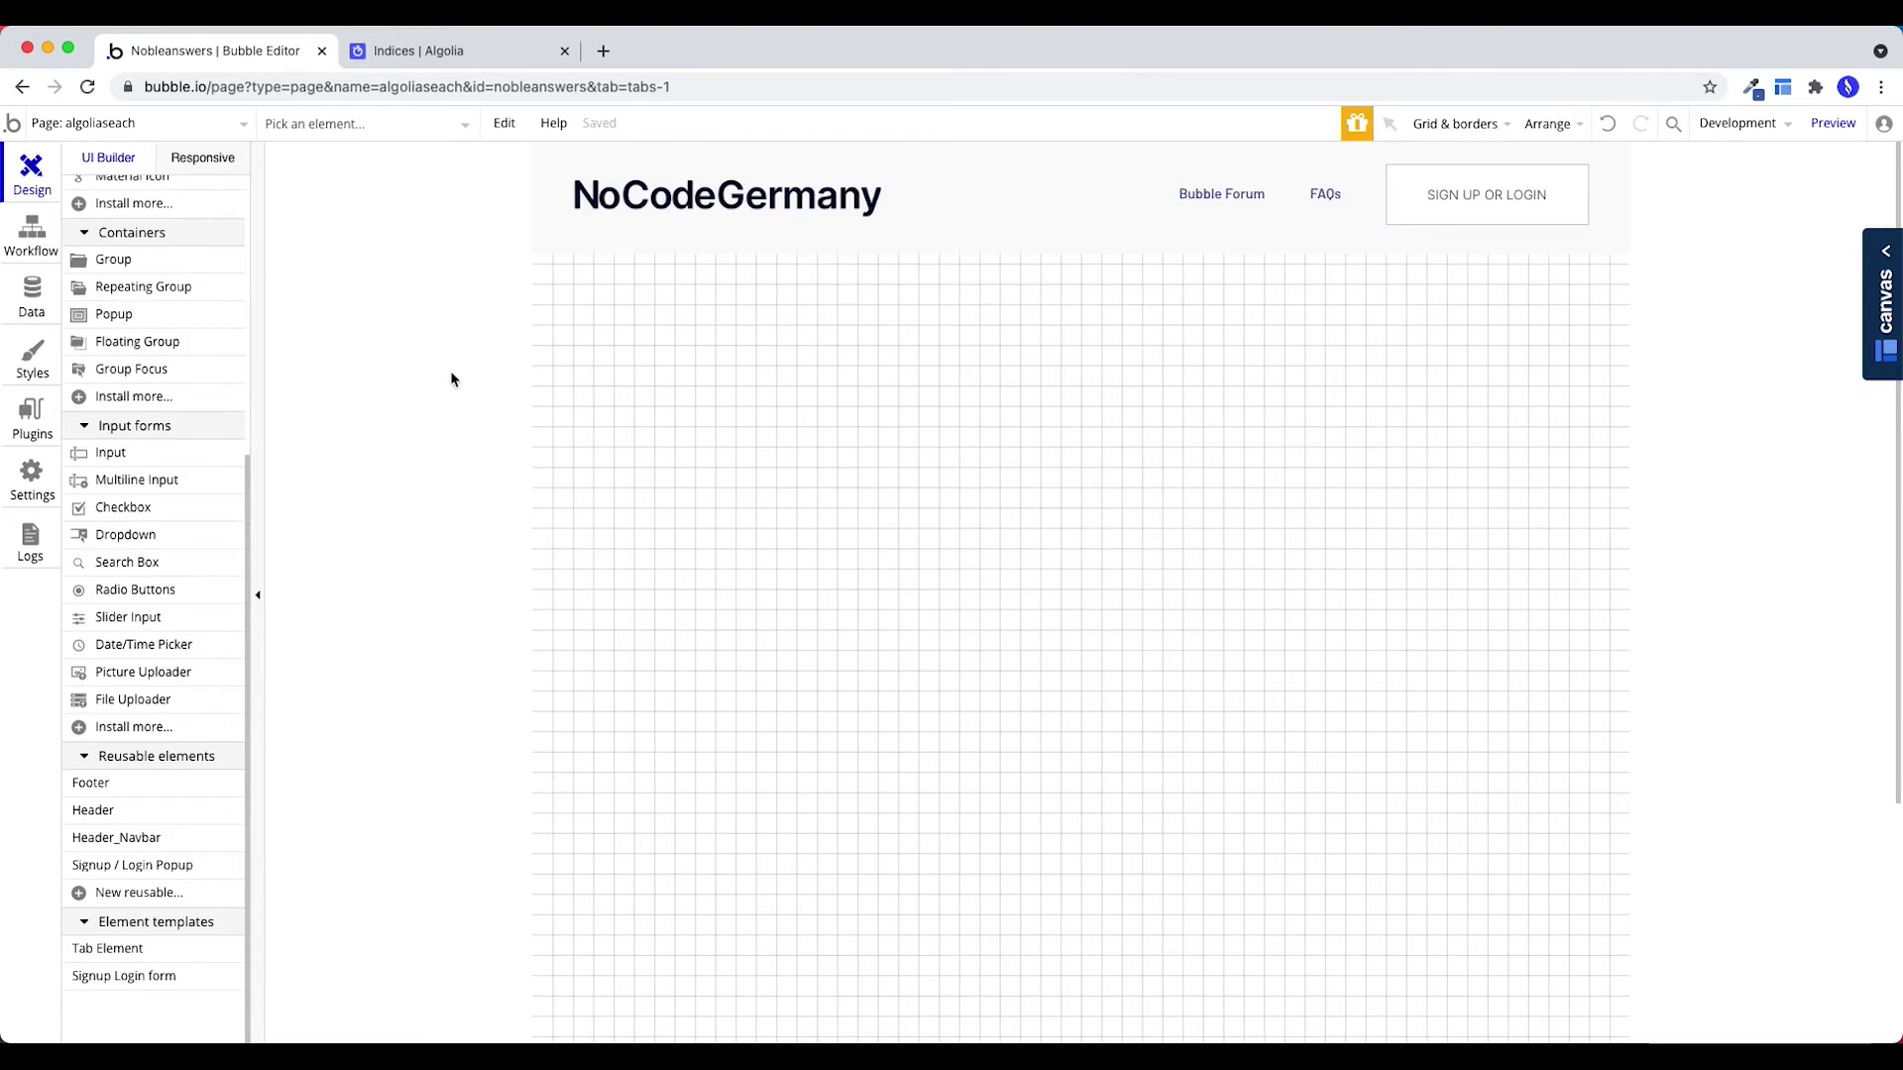
pyautogui.click(169, 457)
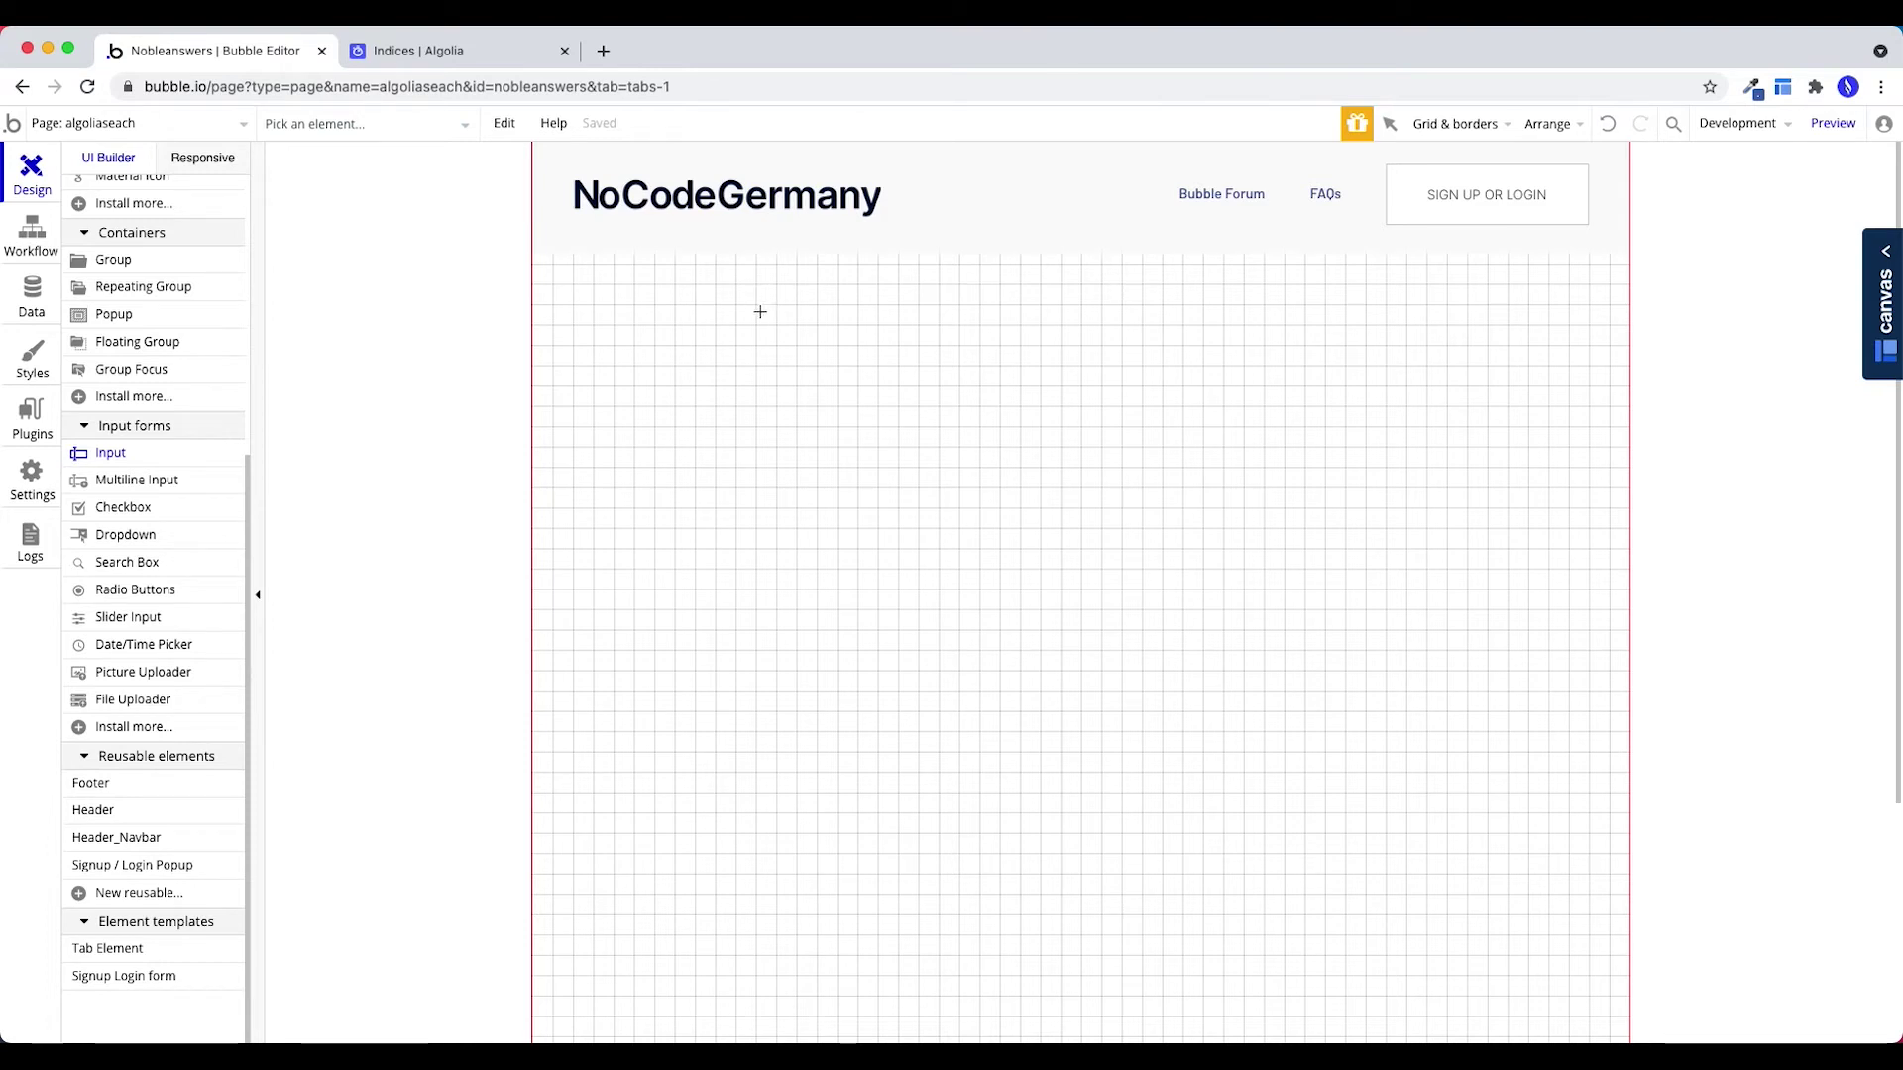
pyautogui.moveTo(755, 304)
pyautogui.mouseDown()
pyautogui.moveTo(869, 340)
pyautogui.moveTo(1315, 363)
pyautogui.mouseUp()
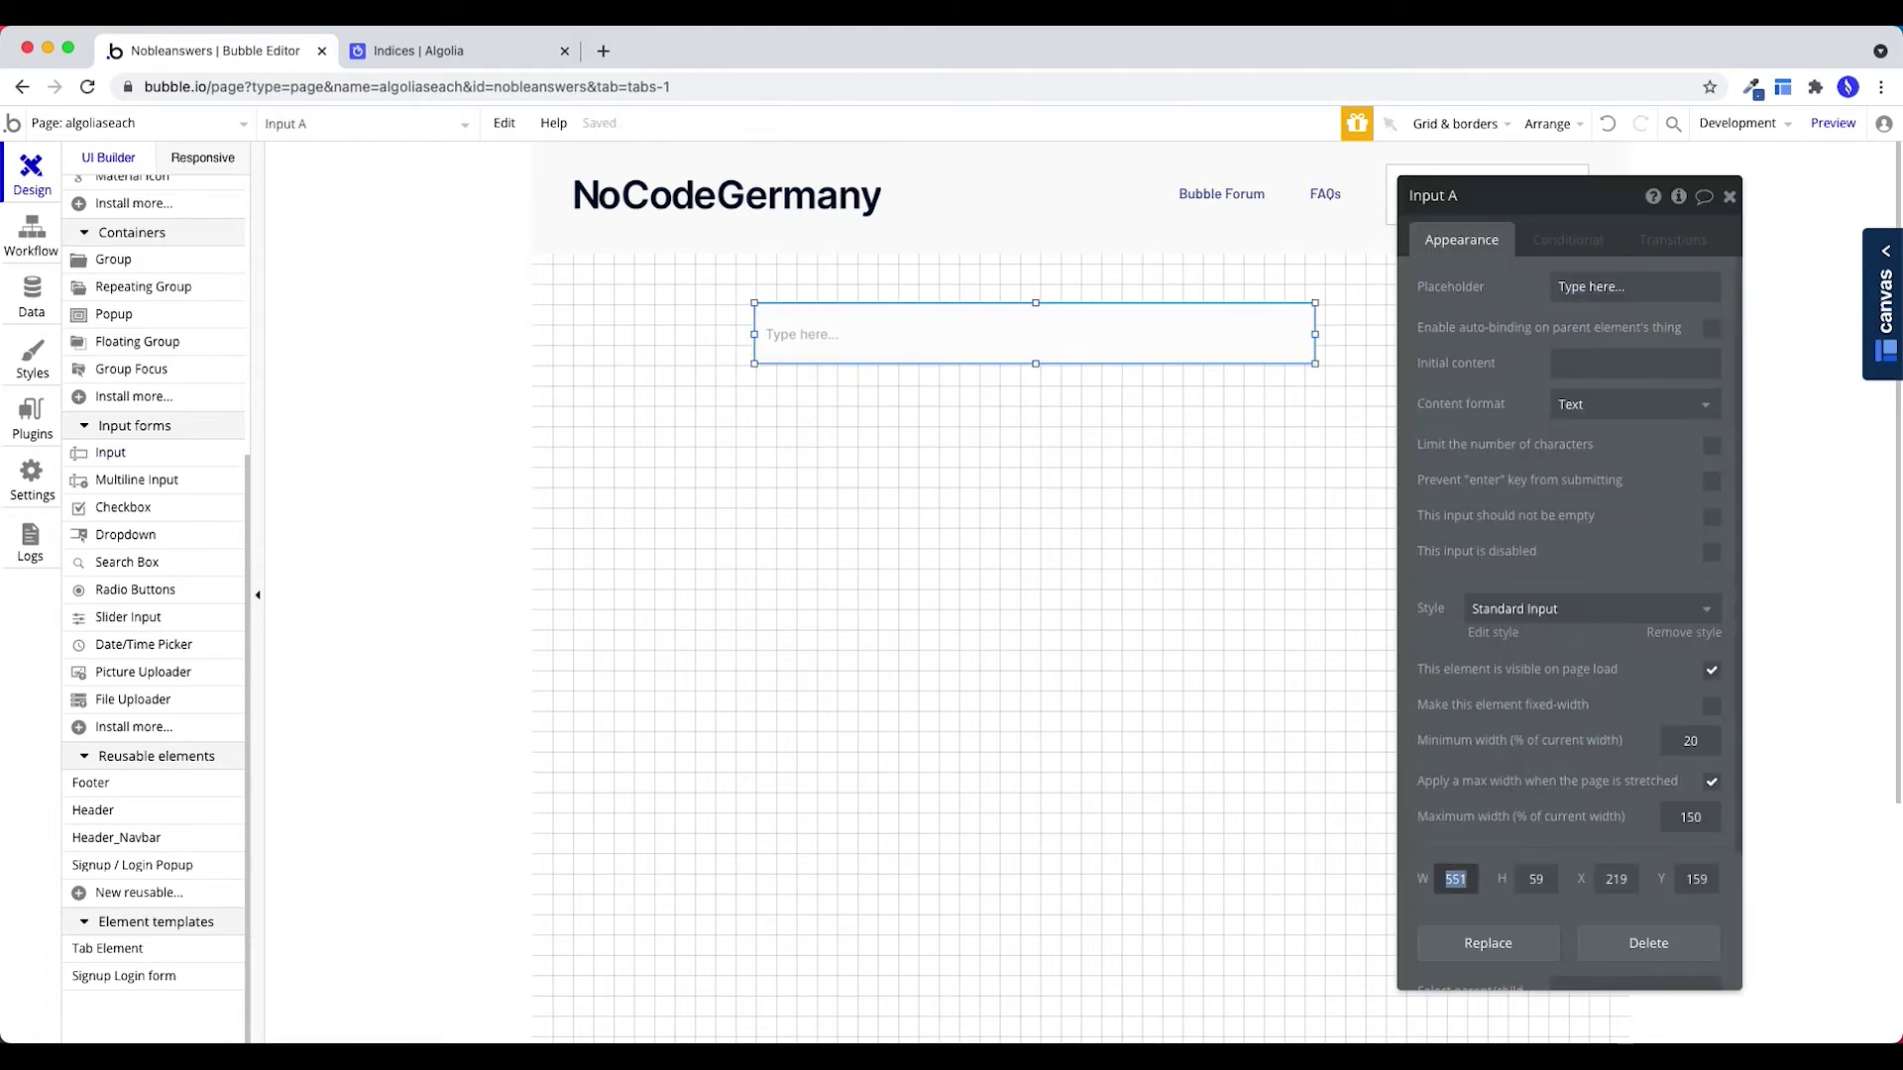
pyautogui.write('320')
pyautogui.press('Tab')
pyautogui.write('50')
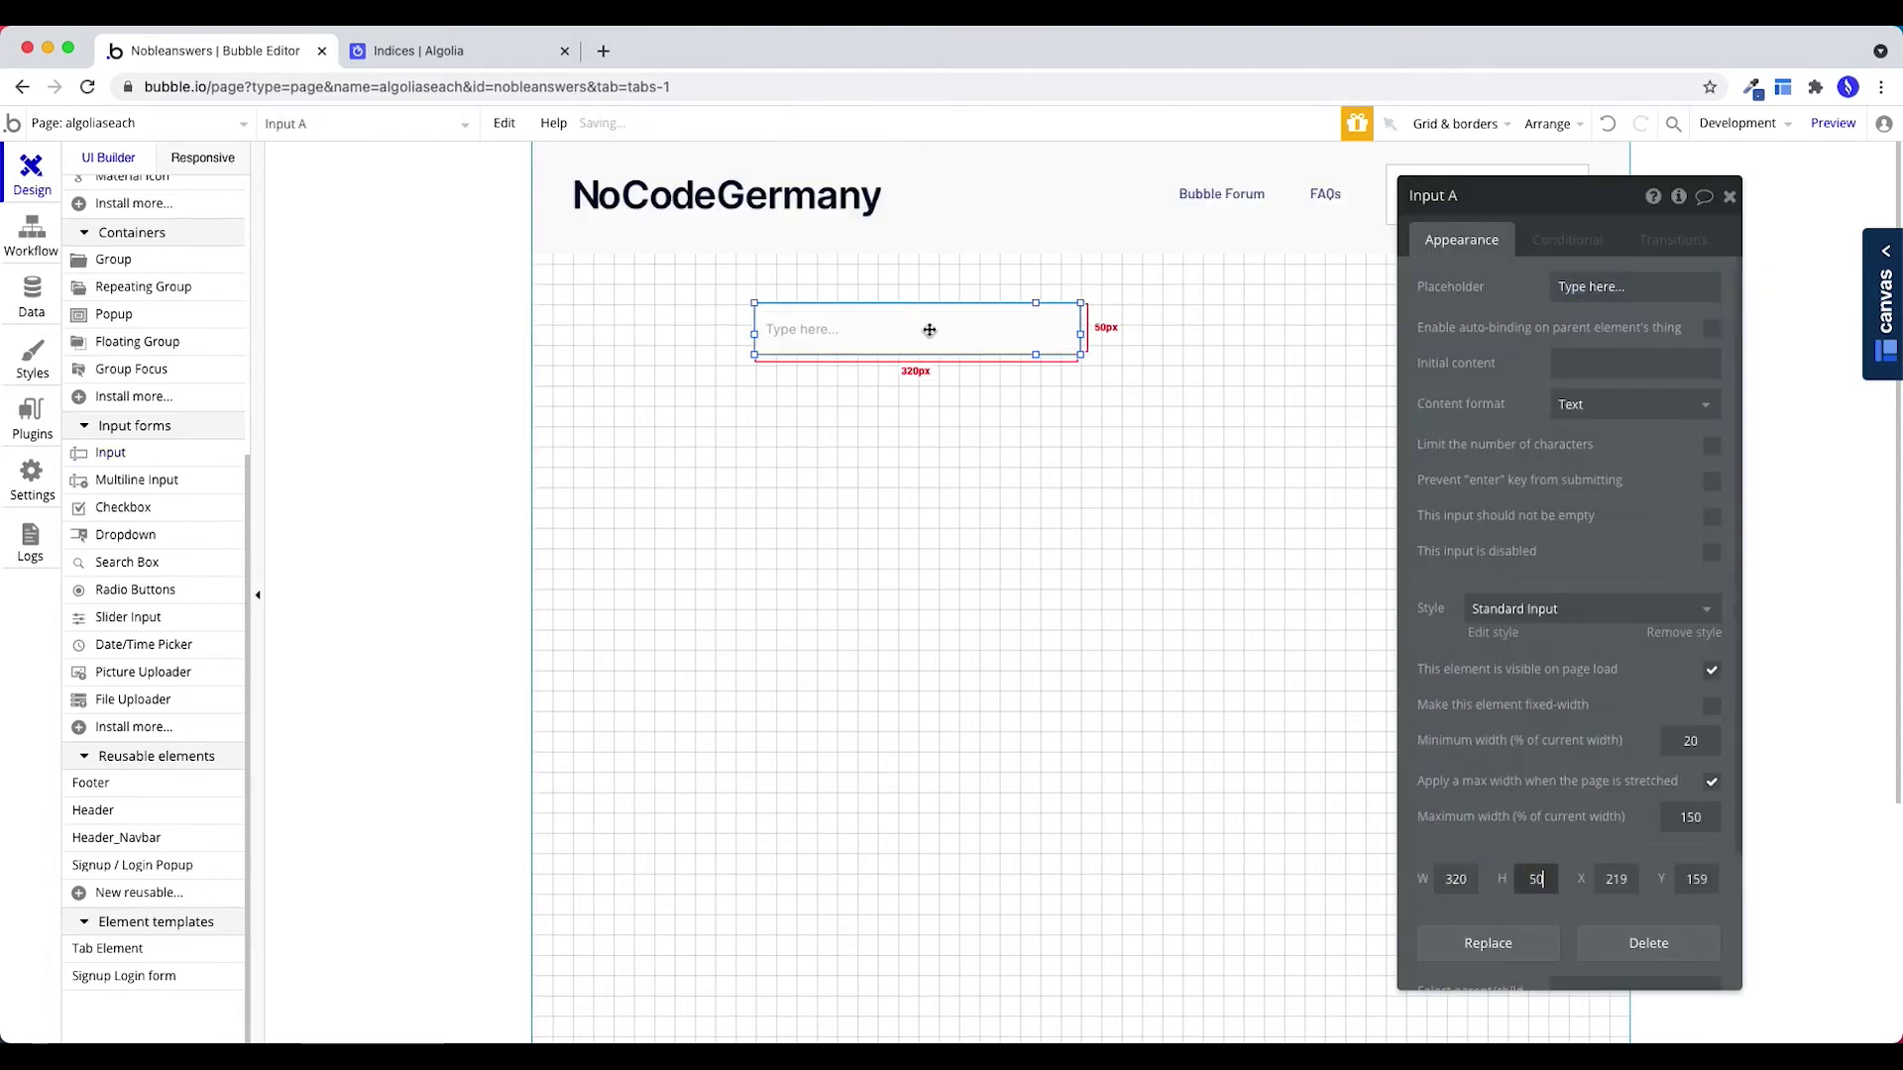
pyautogui.moveTo(929, 330); pyautogui.dragTo(1093, 331)
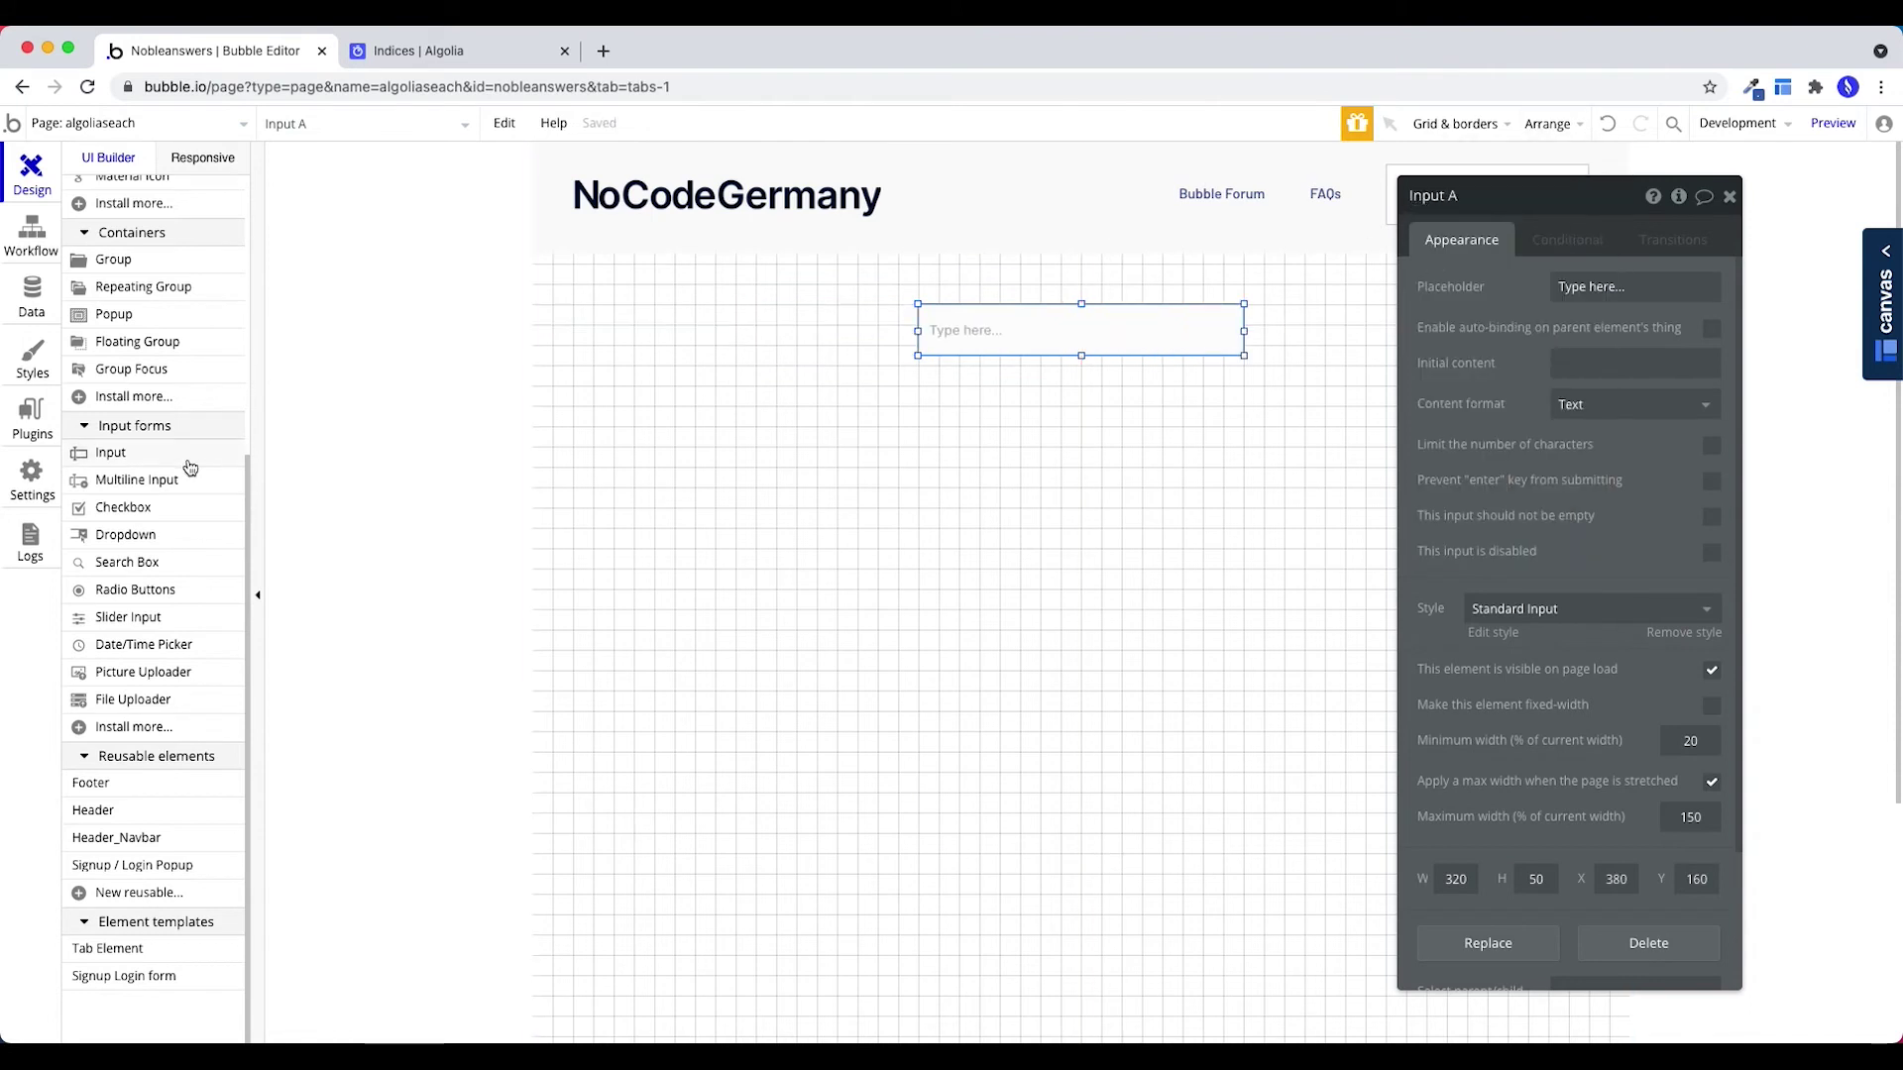
pyautogui.tripleClick(1584, 285)
pyautogui.write('Suchen...')
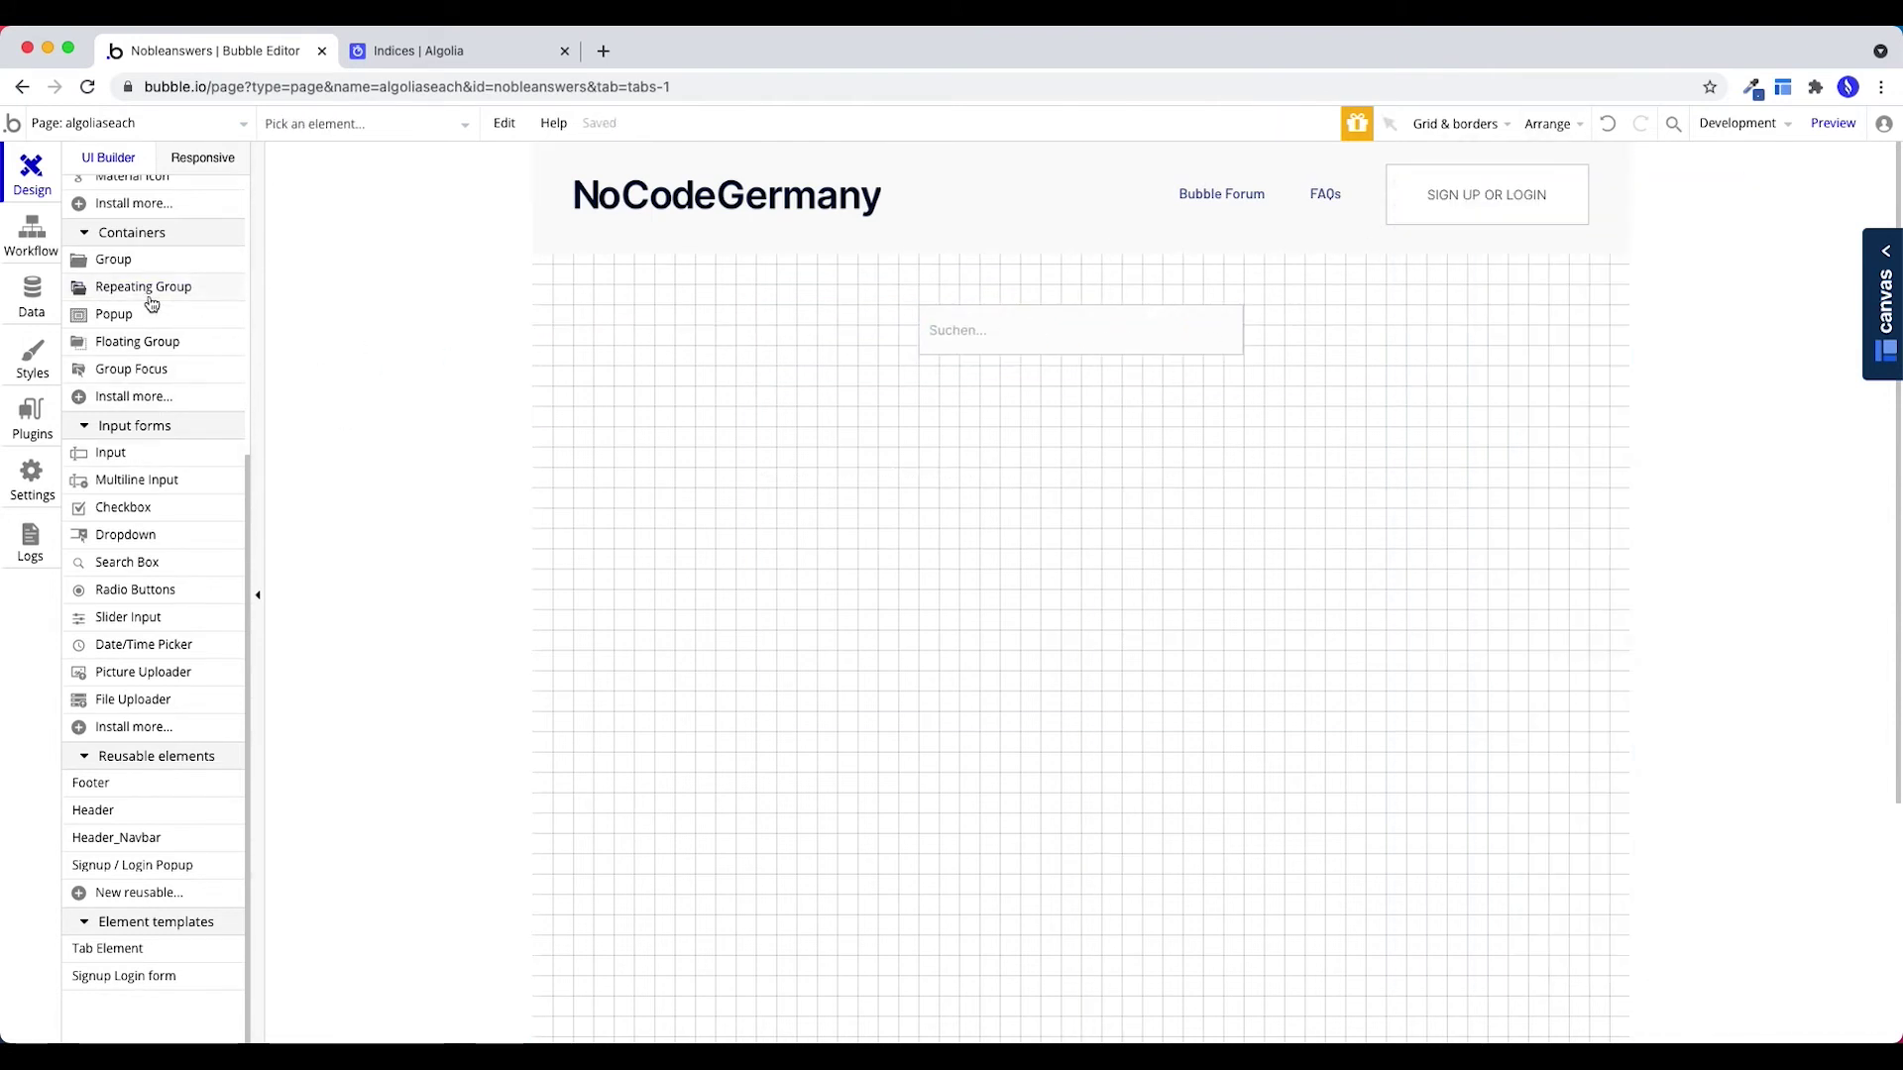
# Add a 640-wide repeating group with four rows, centred horizontally on the page just below the Suchen... input.
pyautogui.click(149, 294)
pyautogui.moveTo(677, 436); pyautogui.dragTo(1457, 781)
pyautogui.click(1443, 874)
pyautogui.write('640')
pyautogui.click(1547, 123)
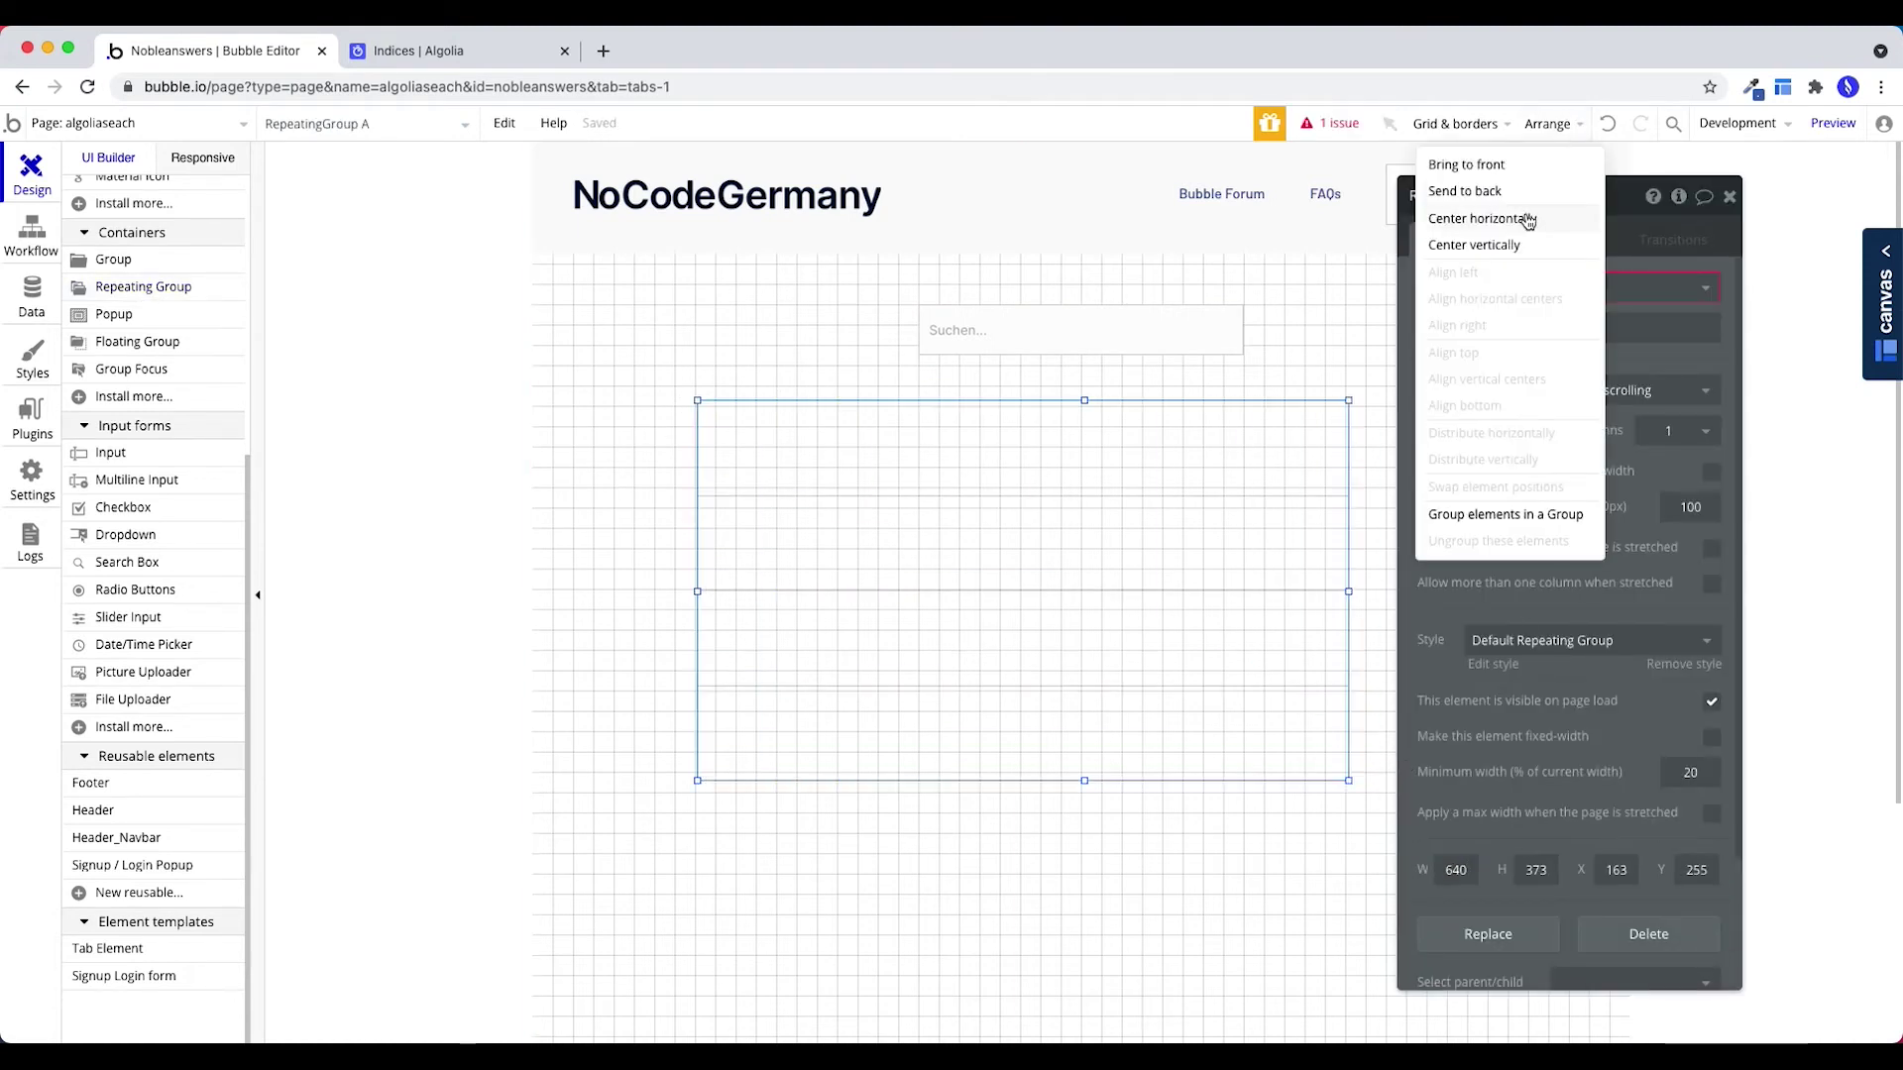
pyautogui.click(1487, 217)
pyautogui.moveTo(1105, 457); pyautogui.dragTo(1084, 355)
# Set the repeating group's type of content to Answers.
pyautogui.click(1606, 287)
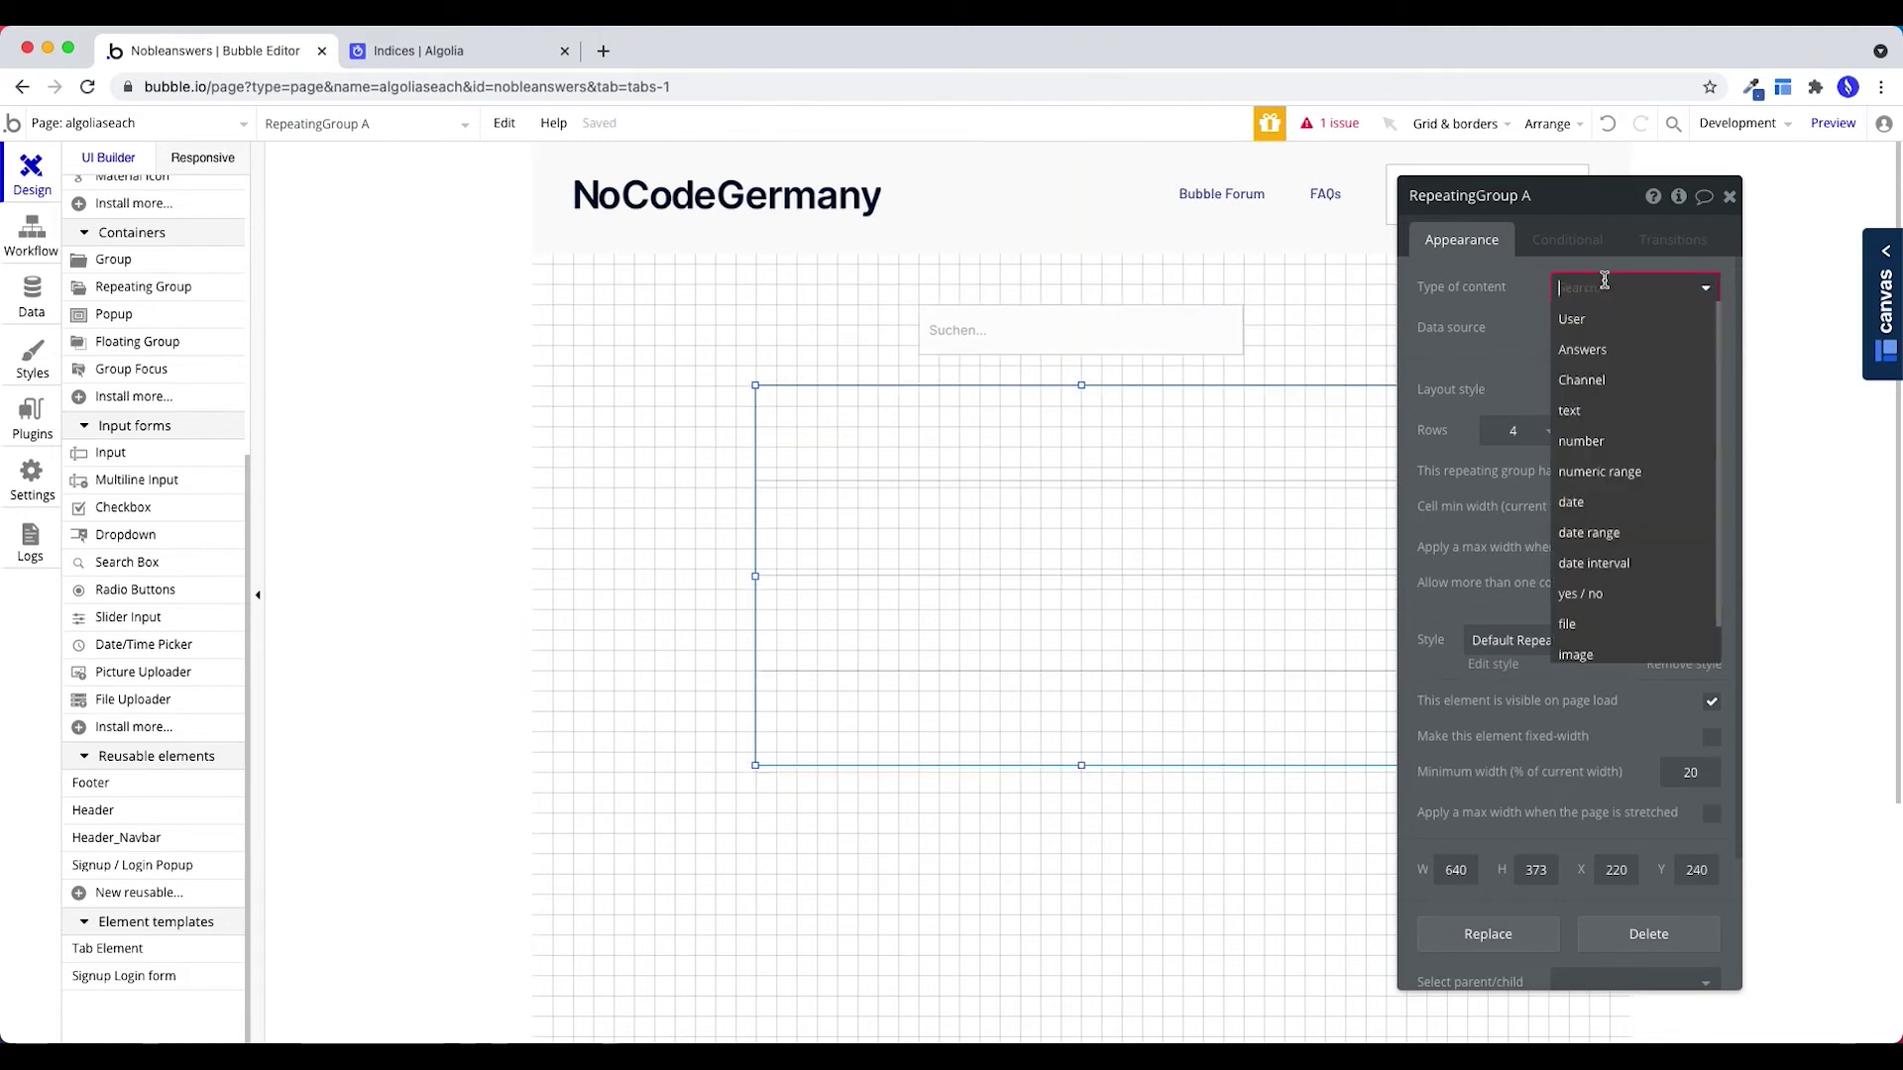
pyautogui.click(1603, 285)
pyautogui.click(1600, 282)
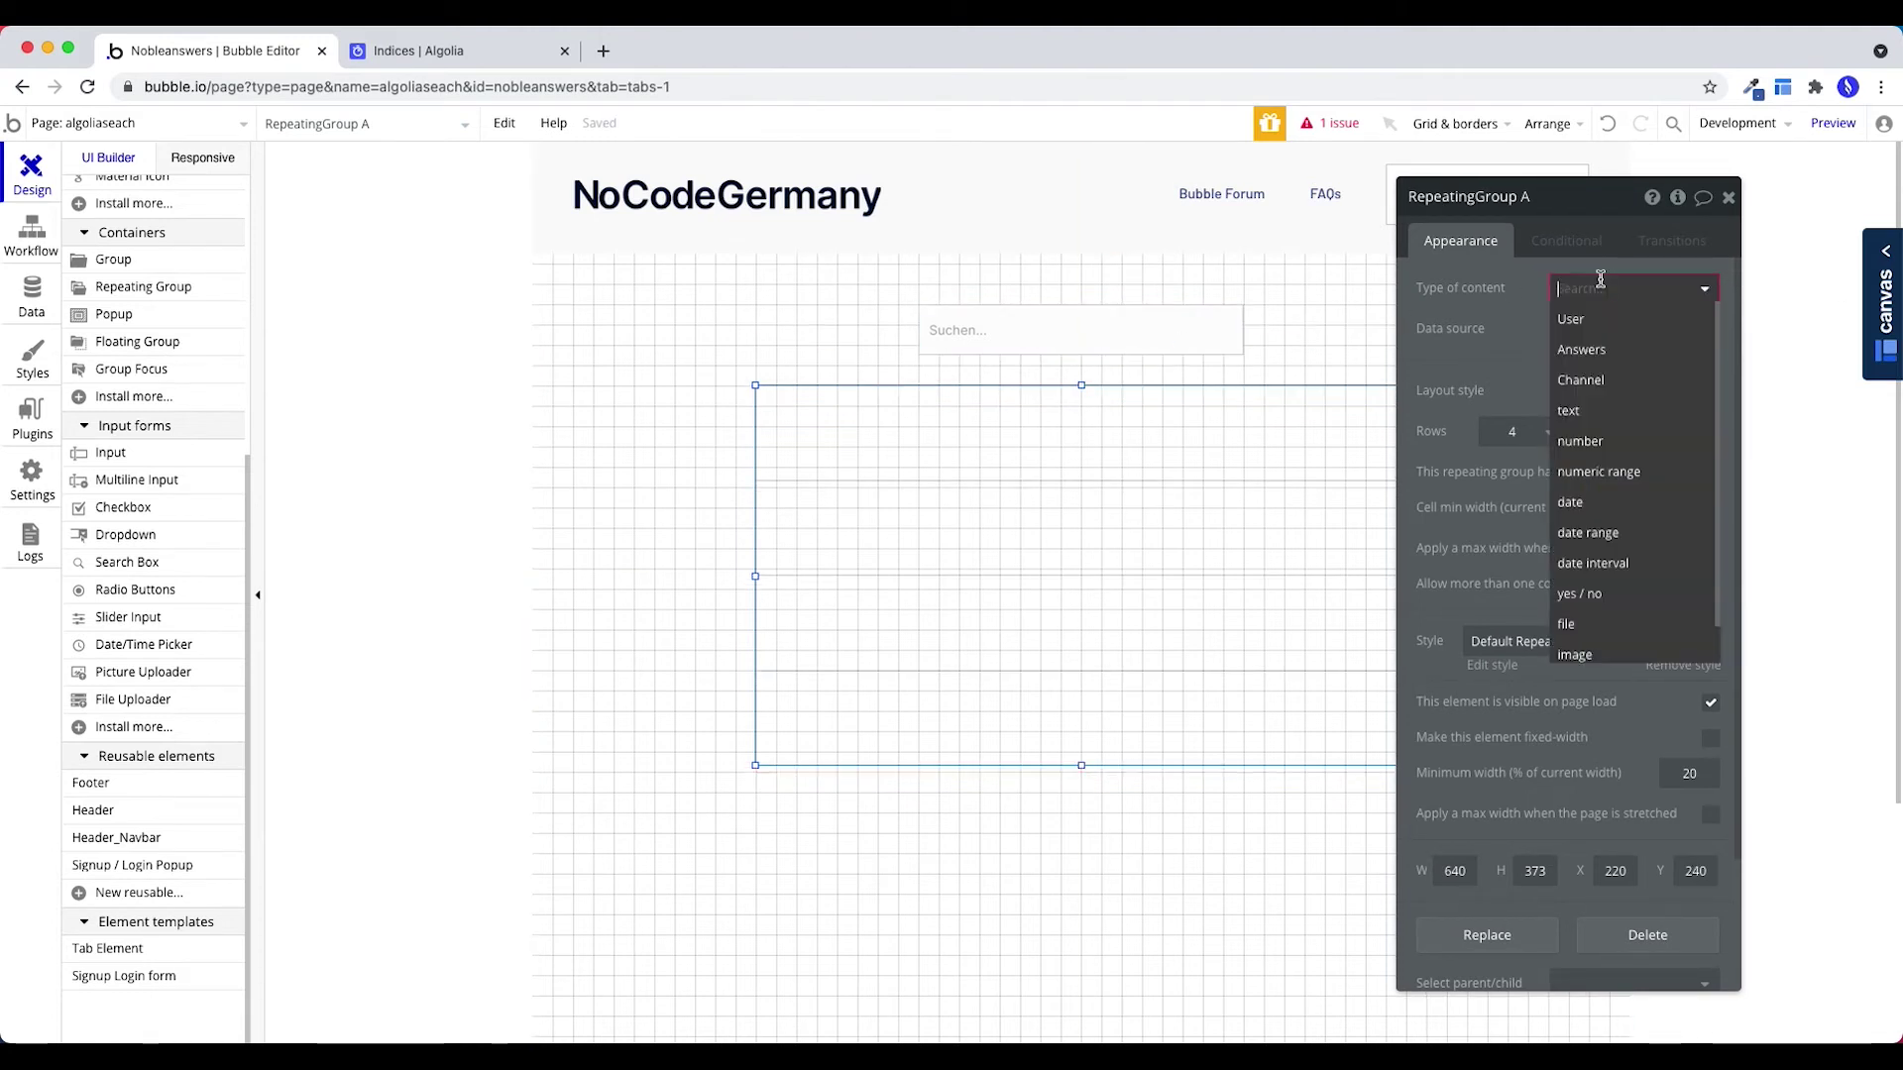
pyautogui.click(1581, 349)
# Set the repeating group's data source to an Algolia search with the type Answers.
pyautogui.click(1581, 333)
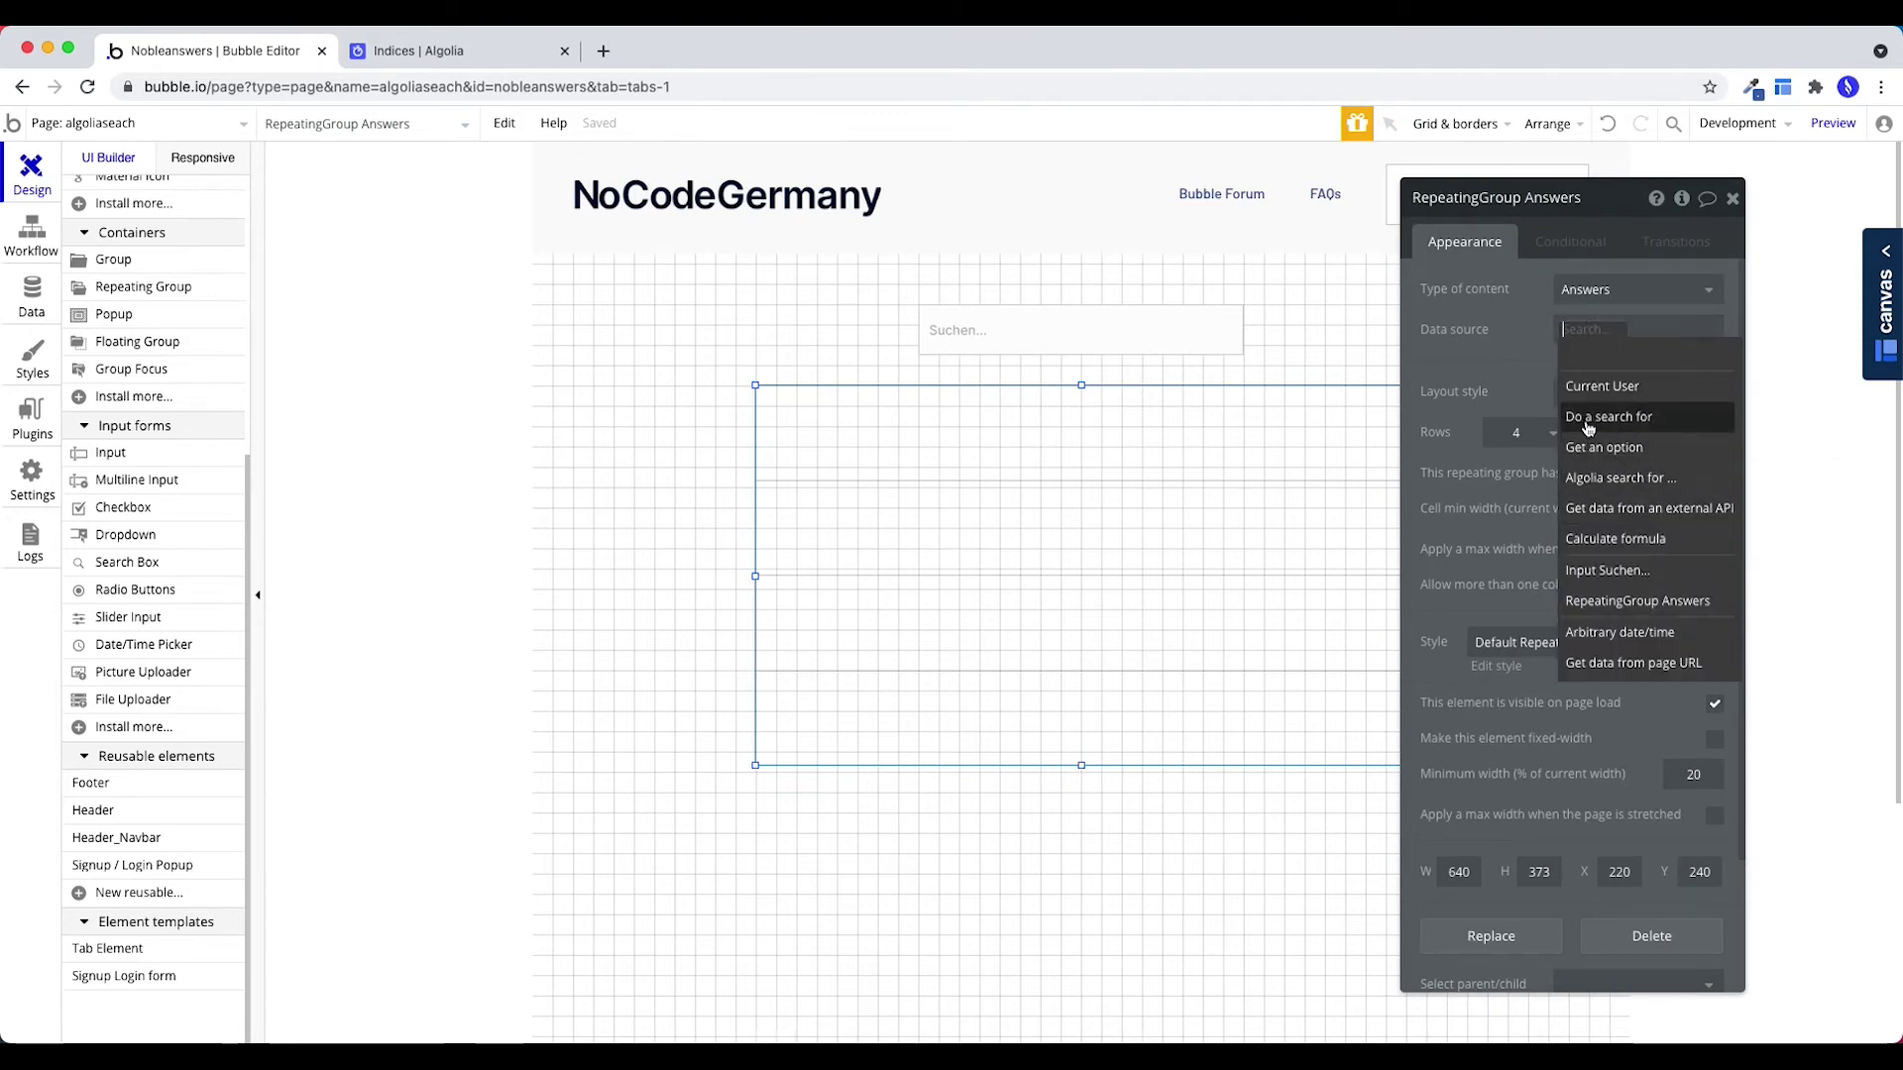
pyautogui.moveTo(1688, 428)
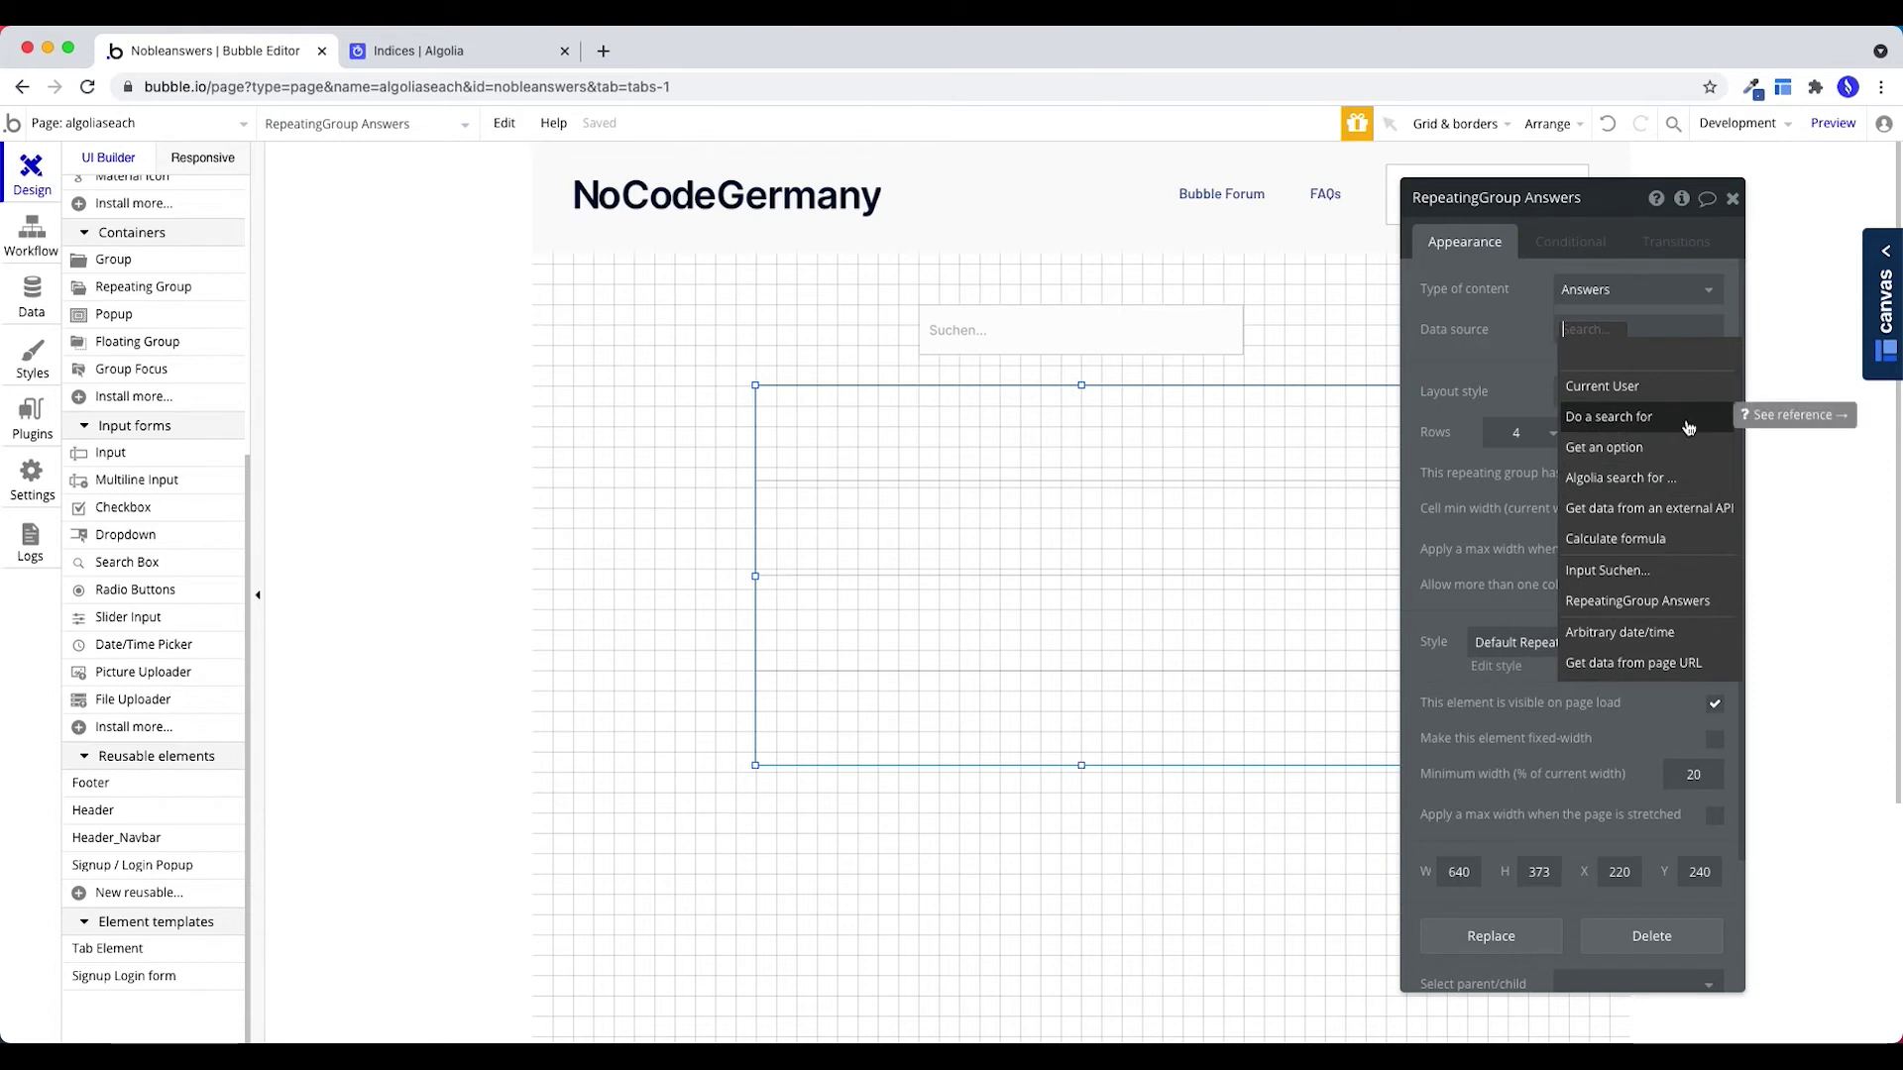
pyautogui.click(1668, 485)
pyautogui.click(1251, 247)
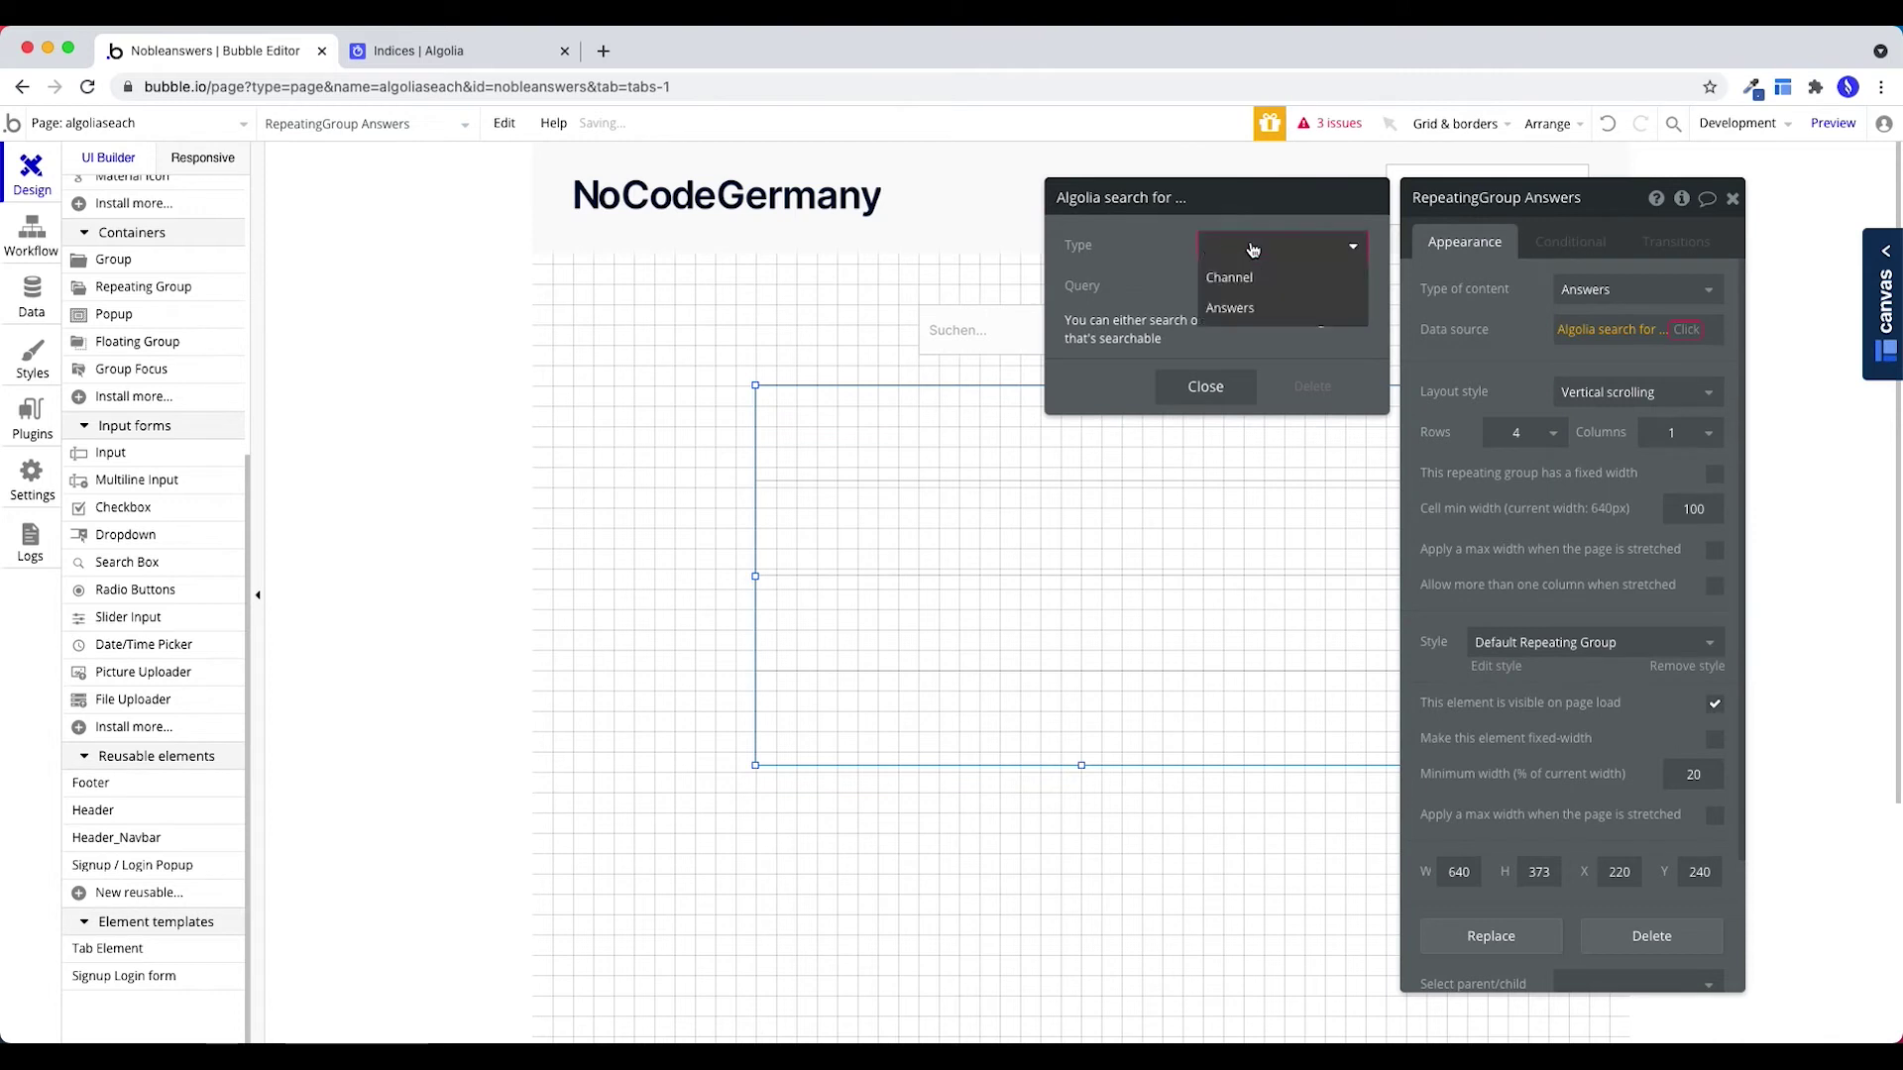
pyautogui.click(1250, 309)
# Set the Algolia search's field to query to Transcript.
pyautogui.click(1301, 387)
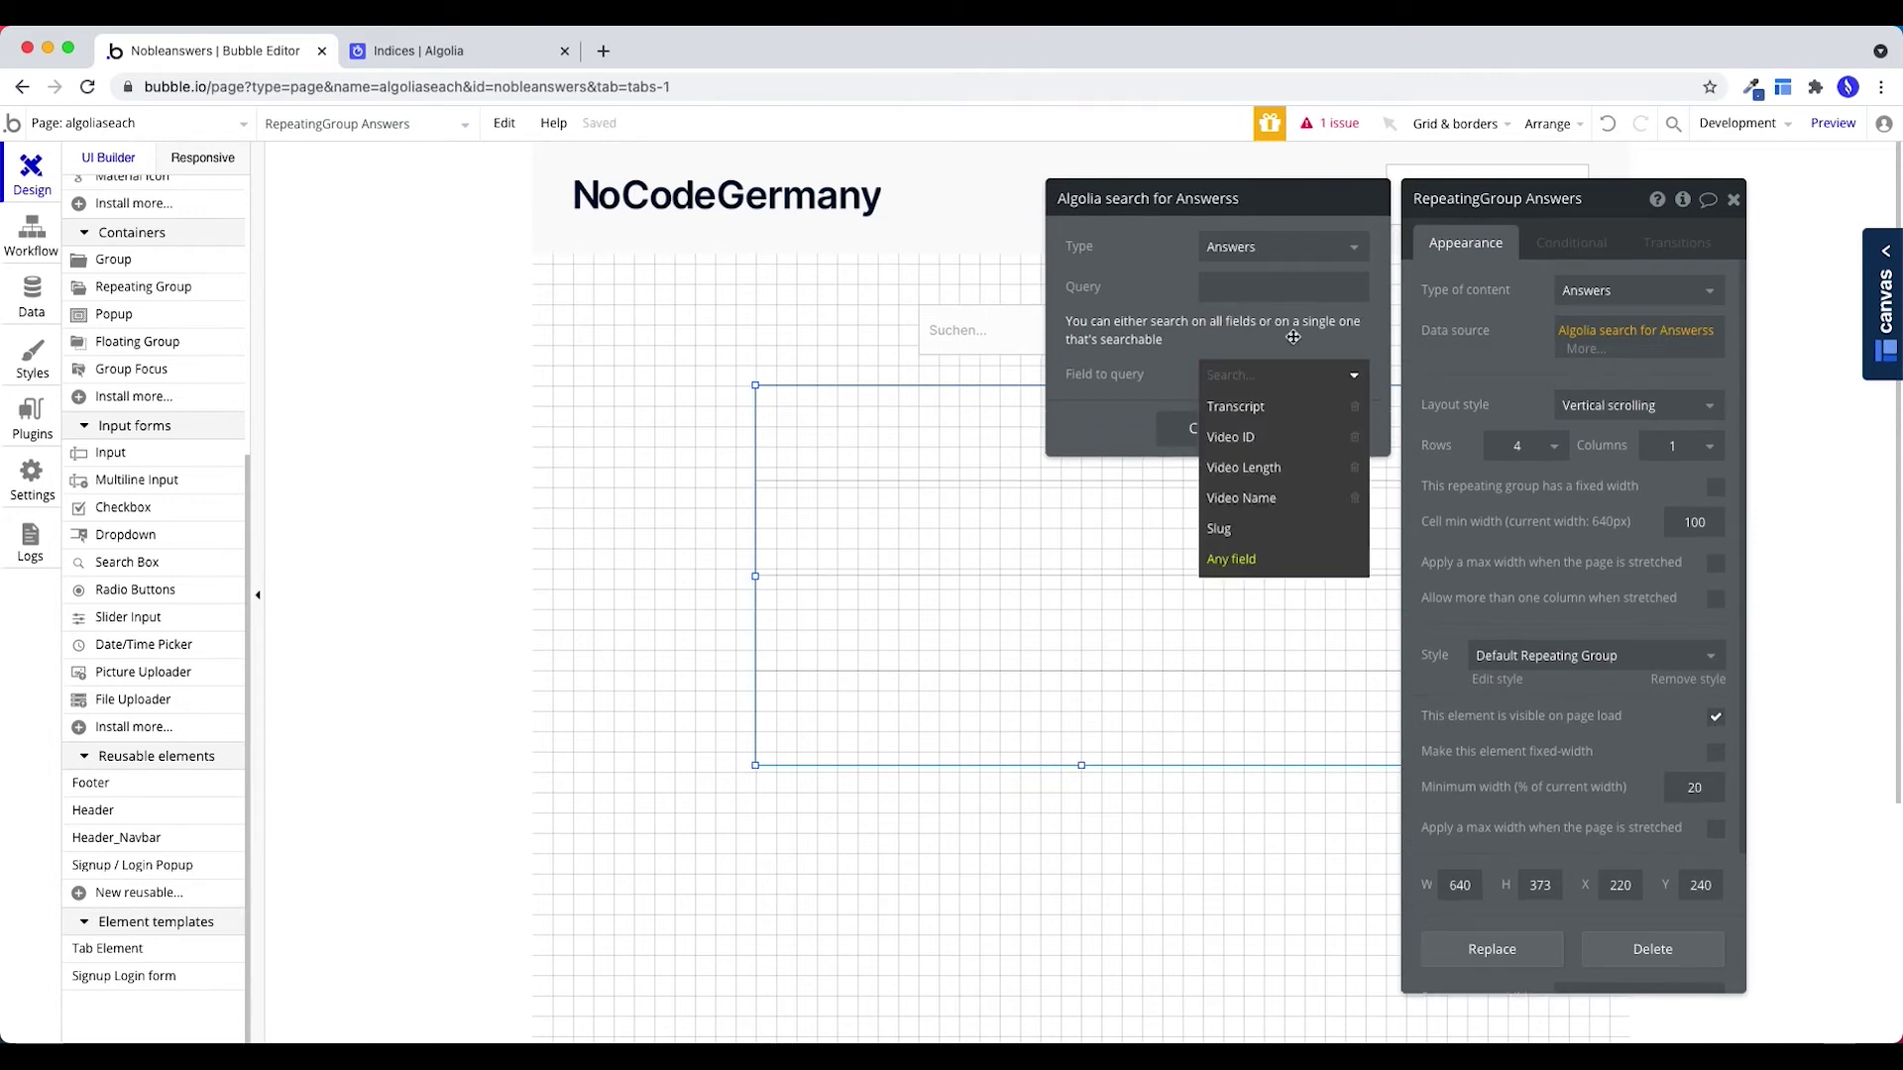
pyautogui.click(1263, 557)
pyautogui.click(1233, 373)
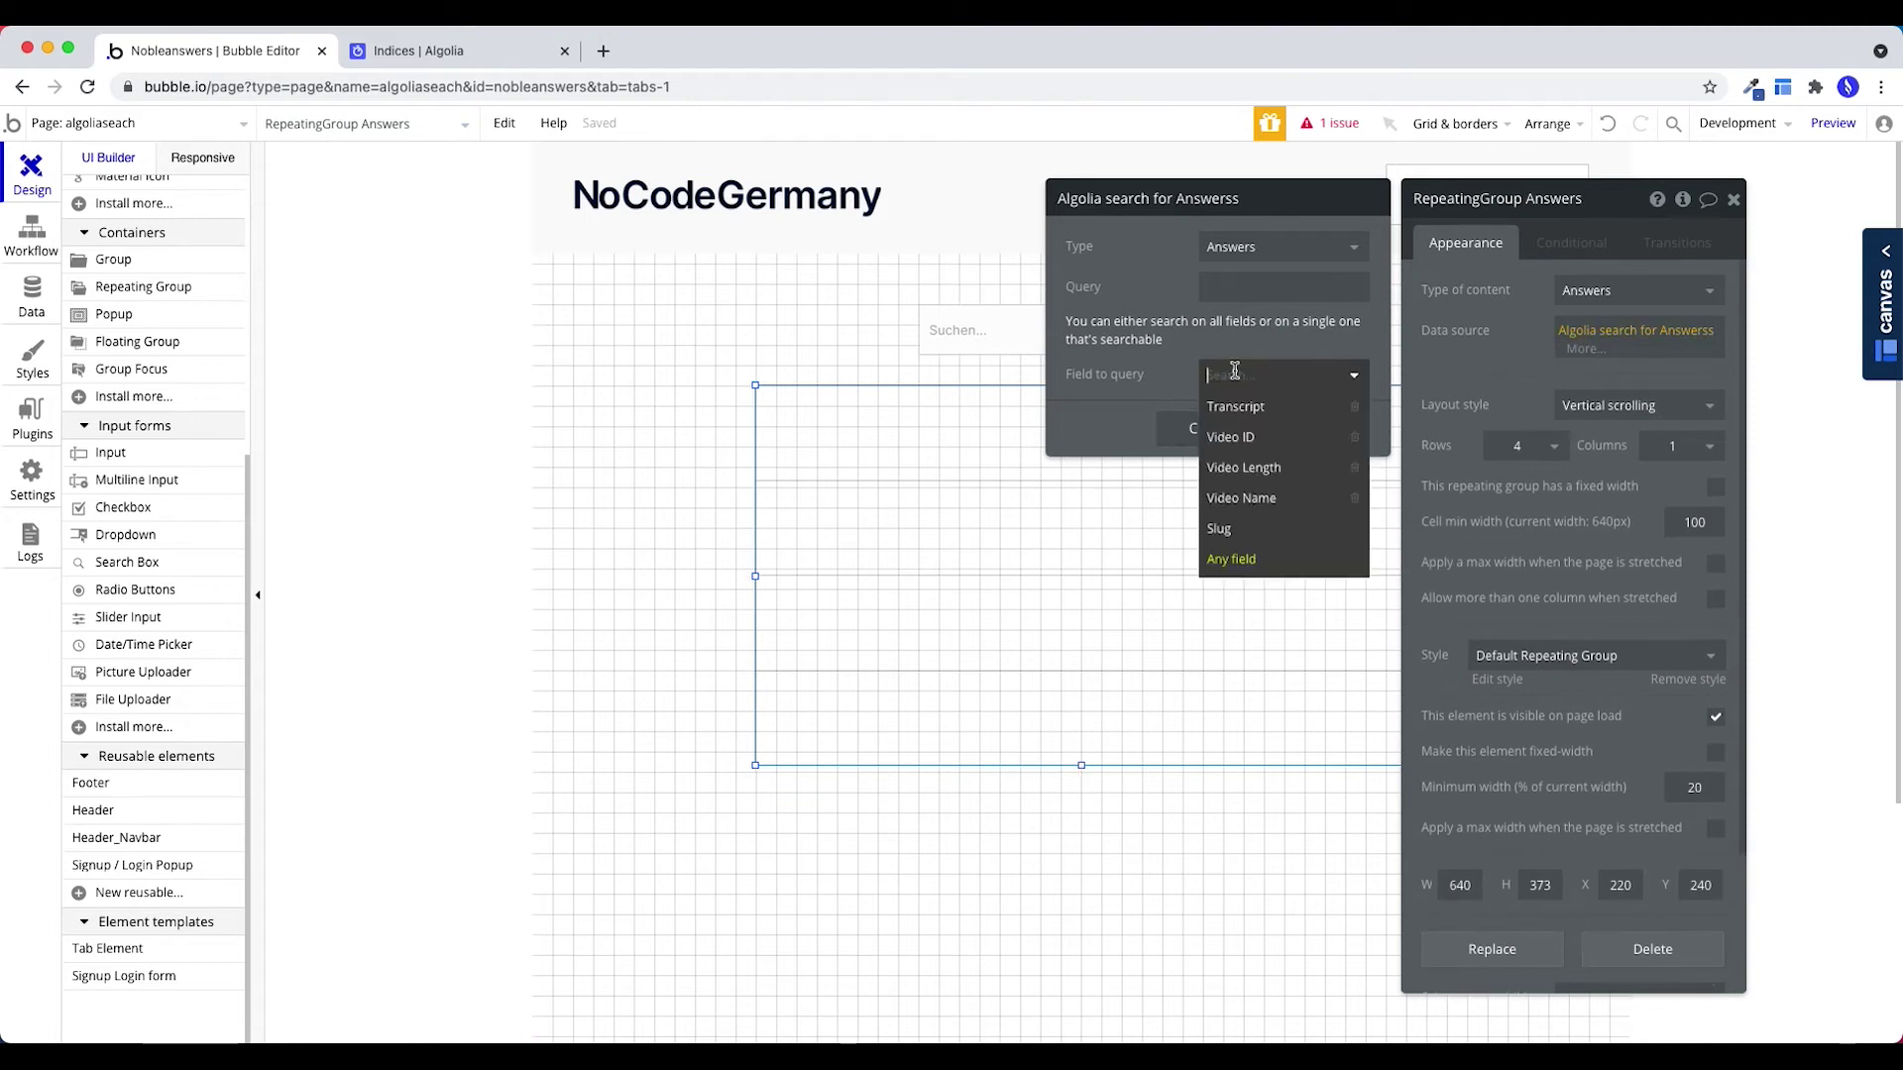
pyautogui.click(1254, 407)
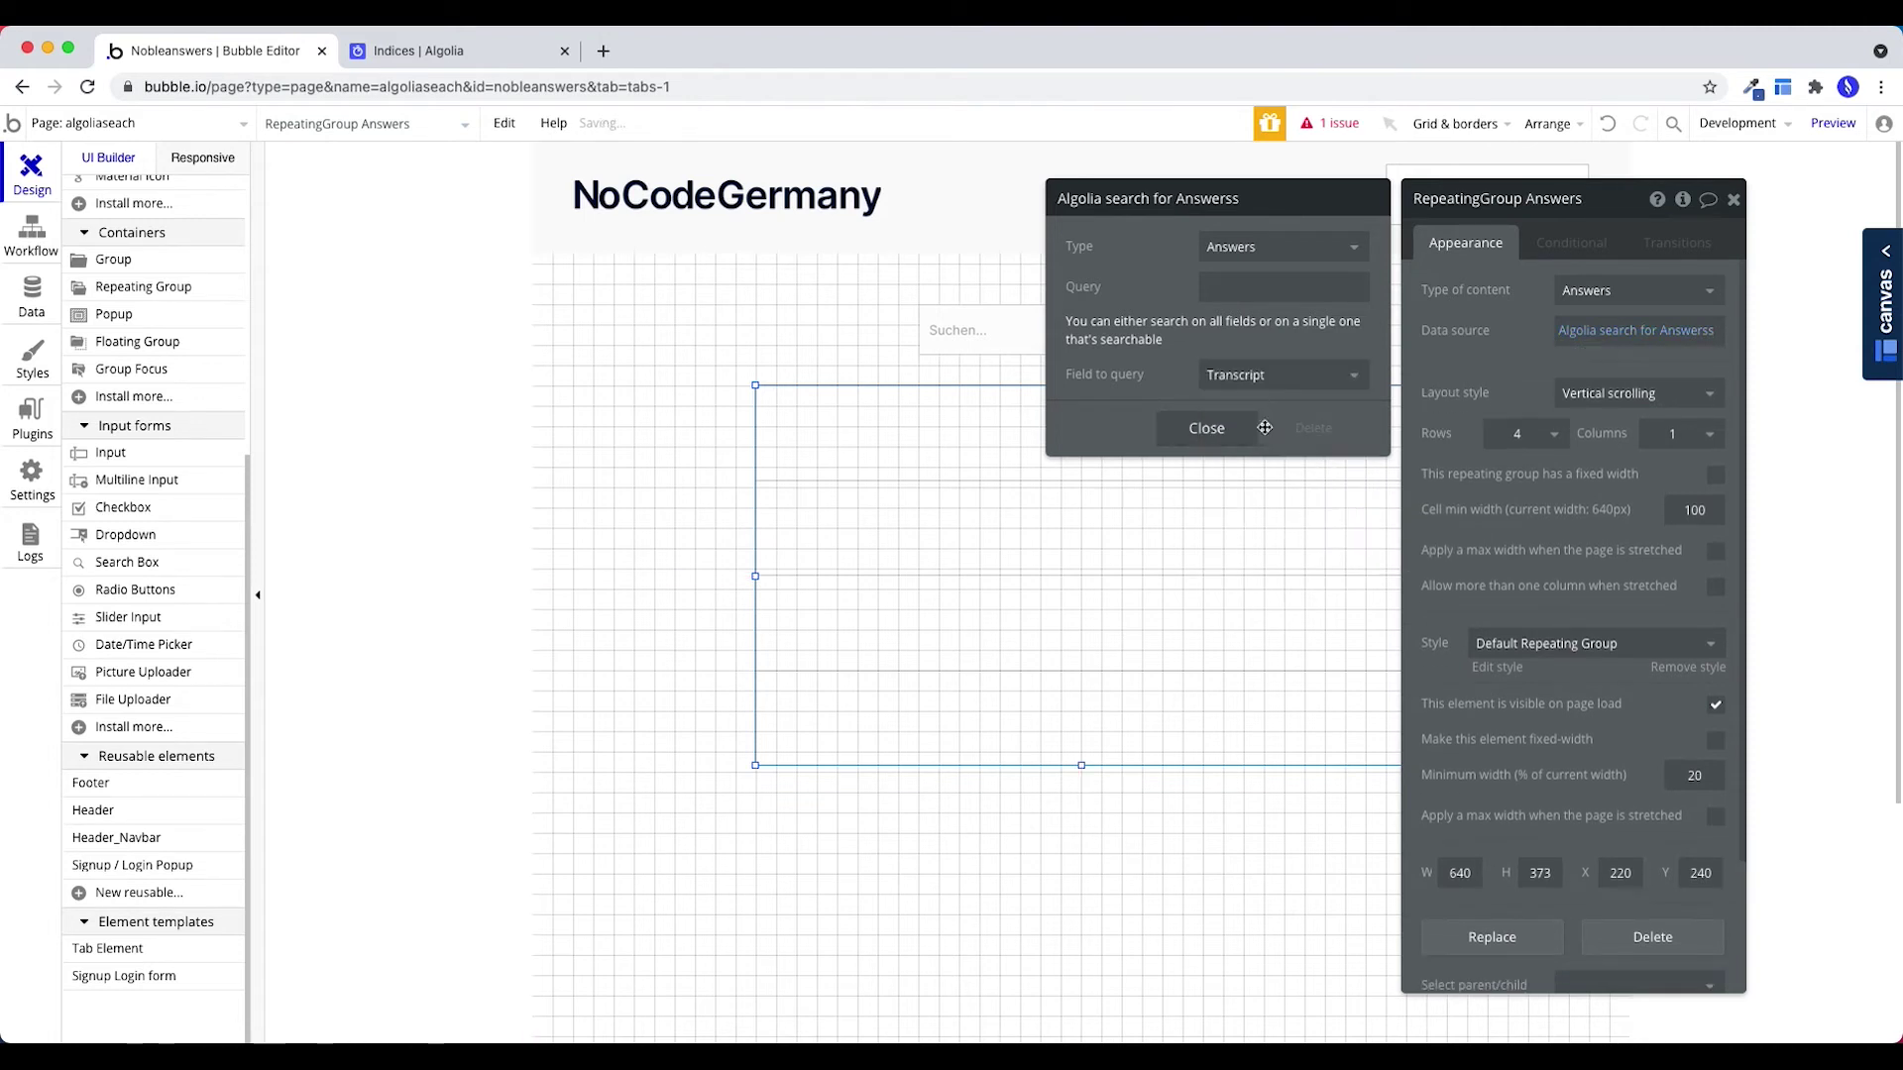
# Use the Suchen... input's value as the Algolia search query and close the search settings.
pyautogui.click(1232, 286)
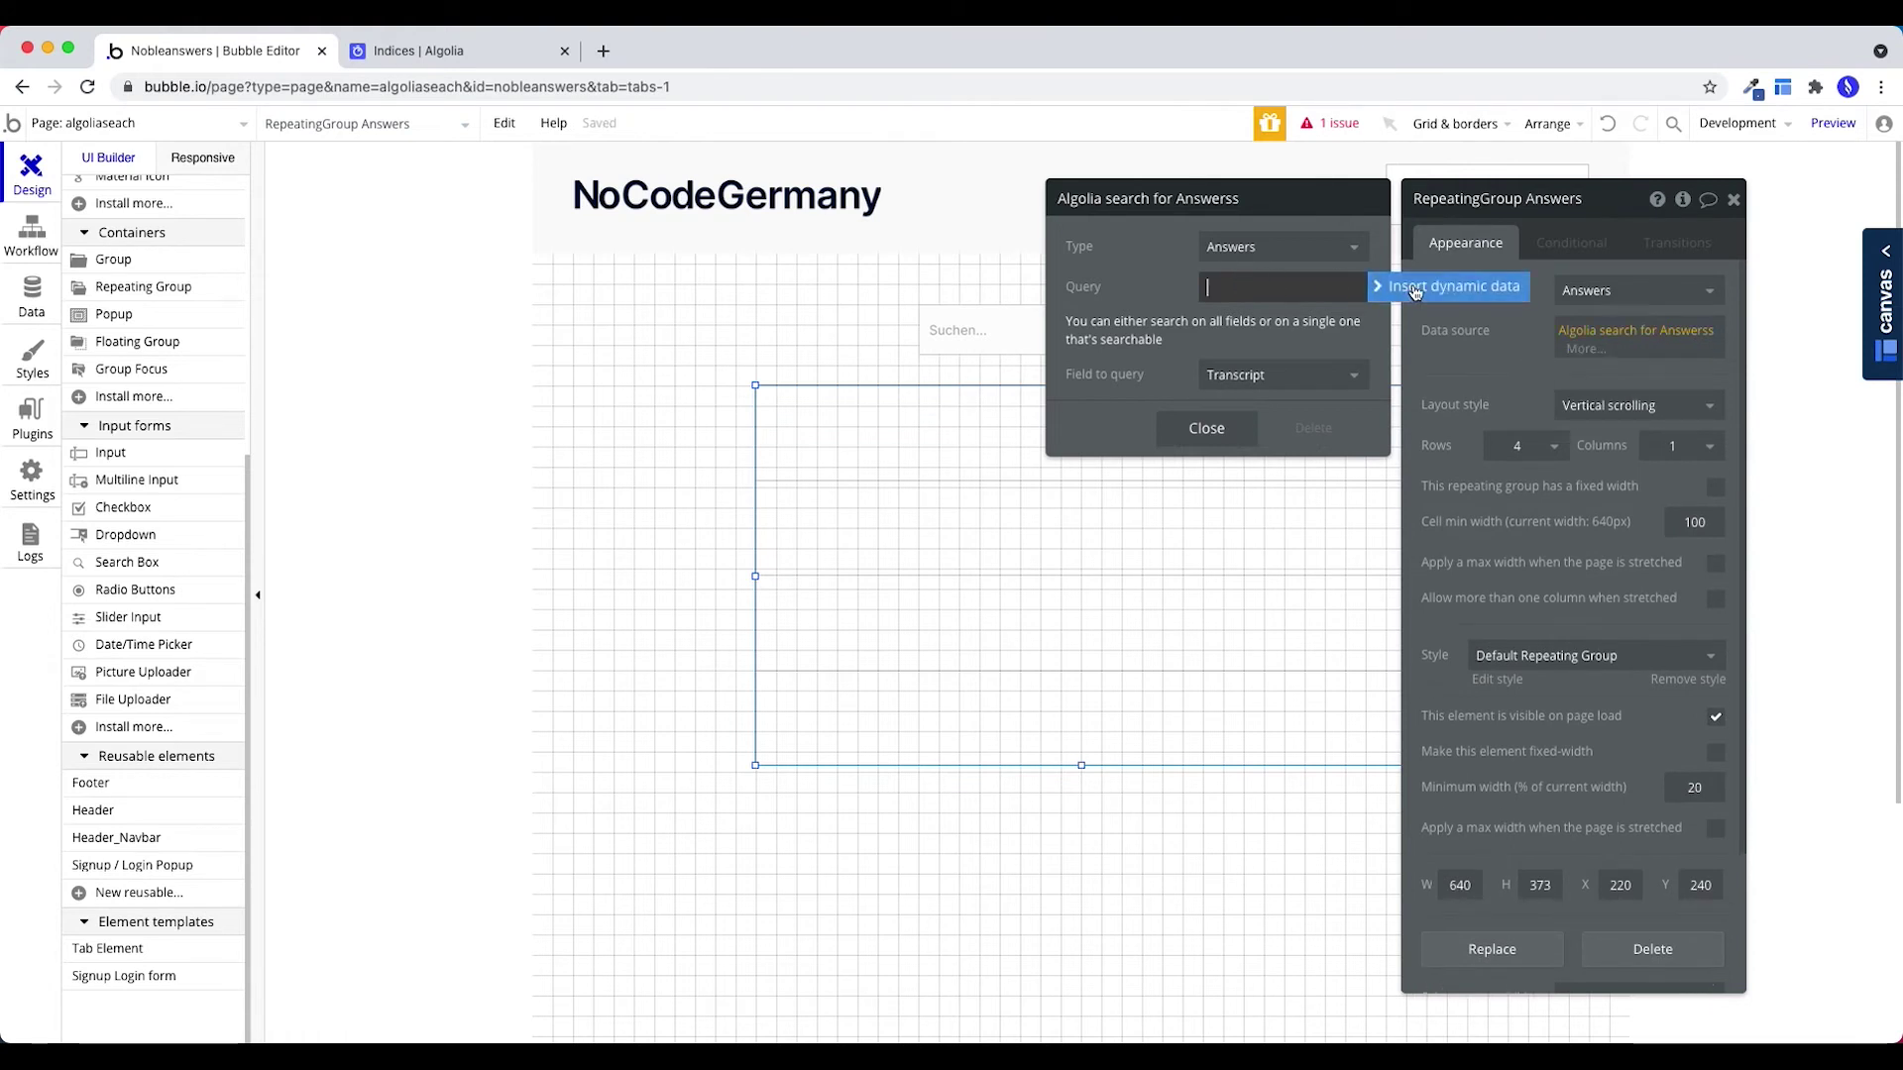
pyautogui.click(1415, 290)
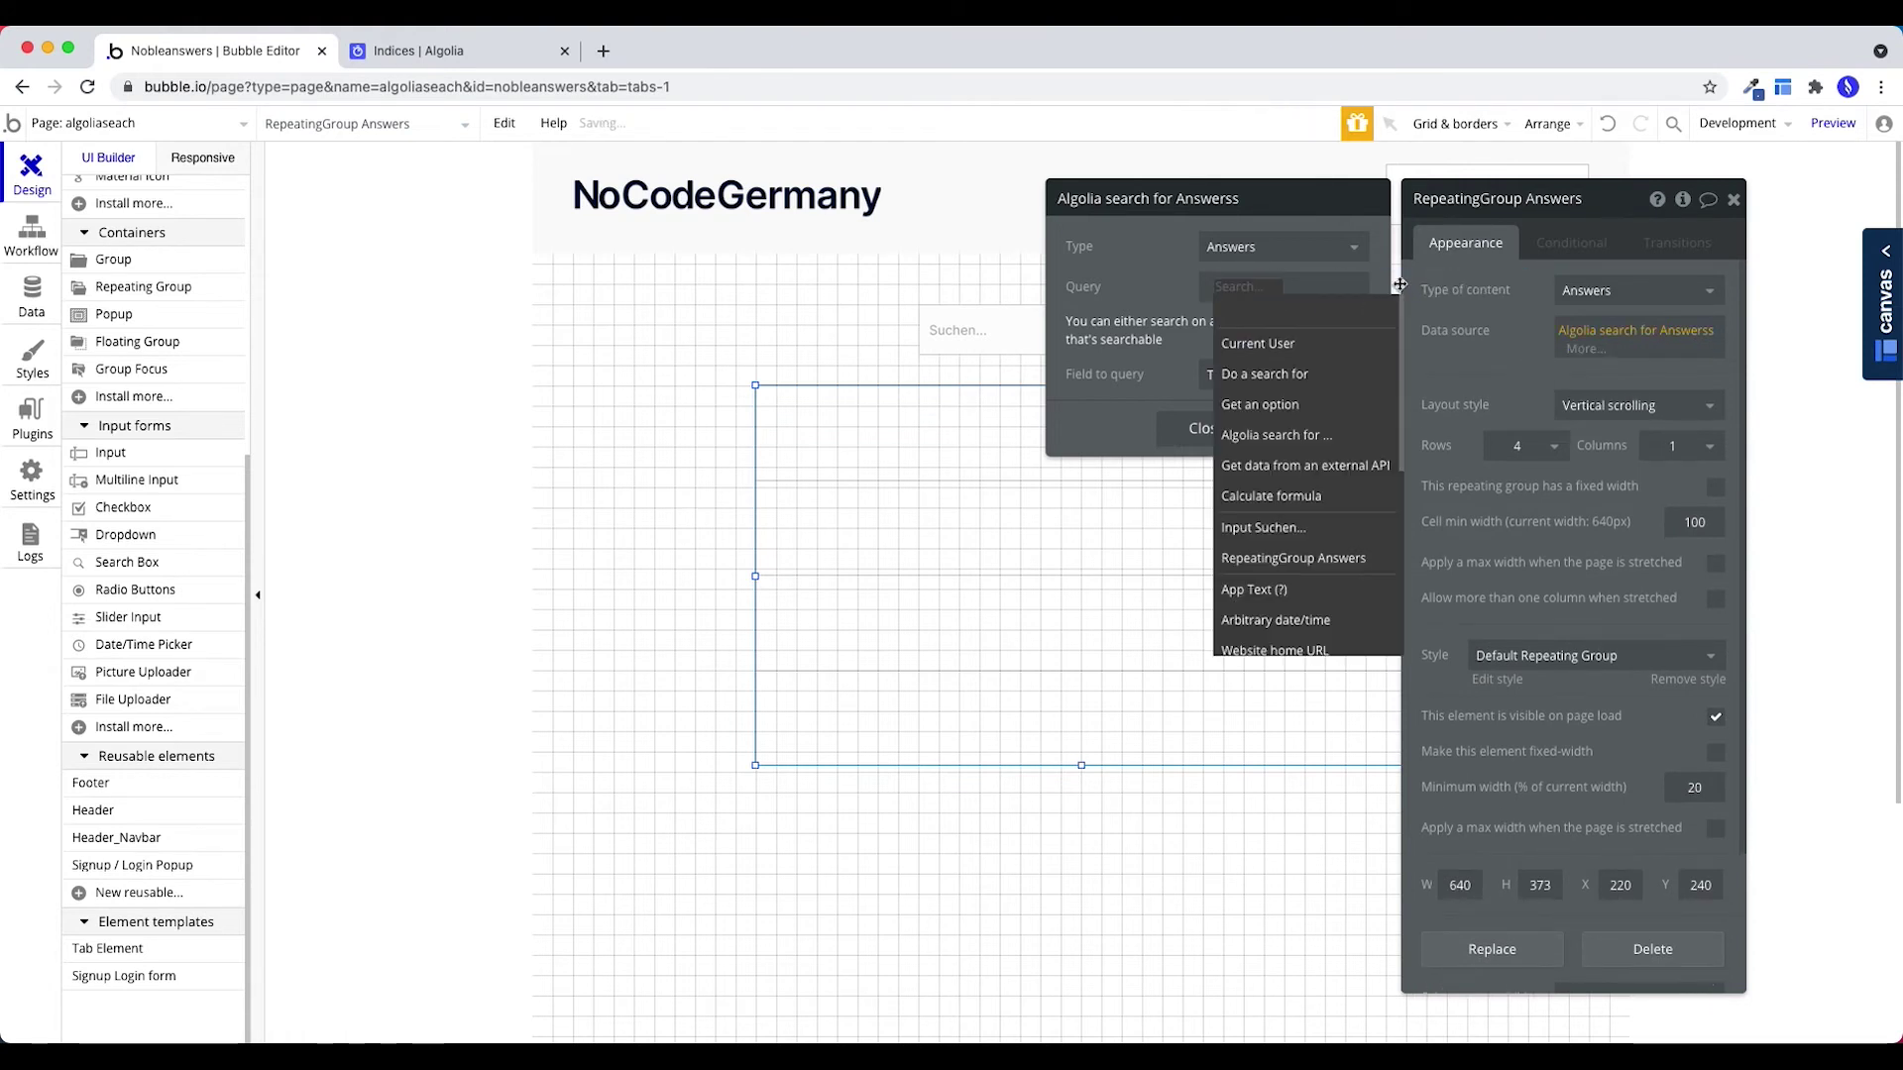
pyautogui.click(1318, 528)
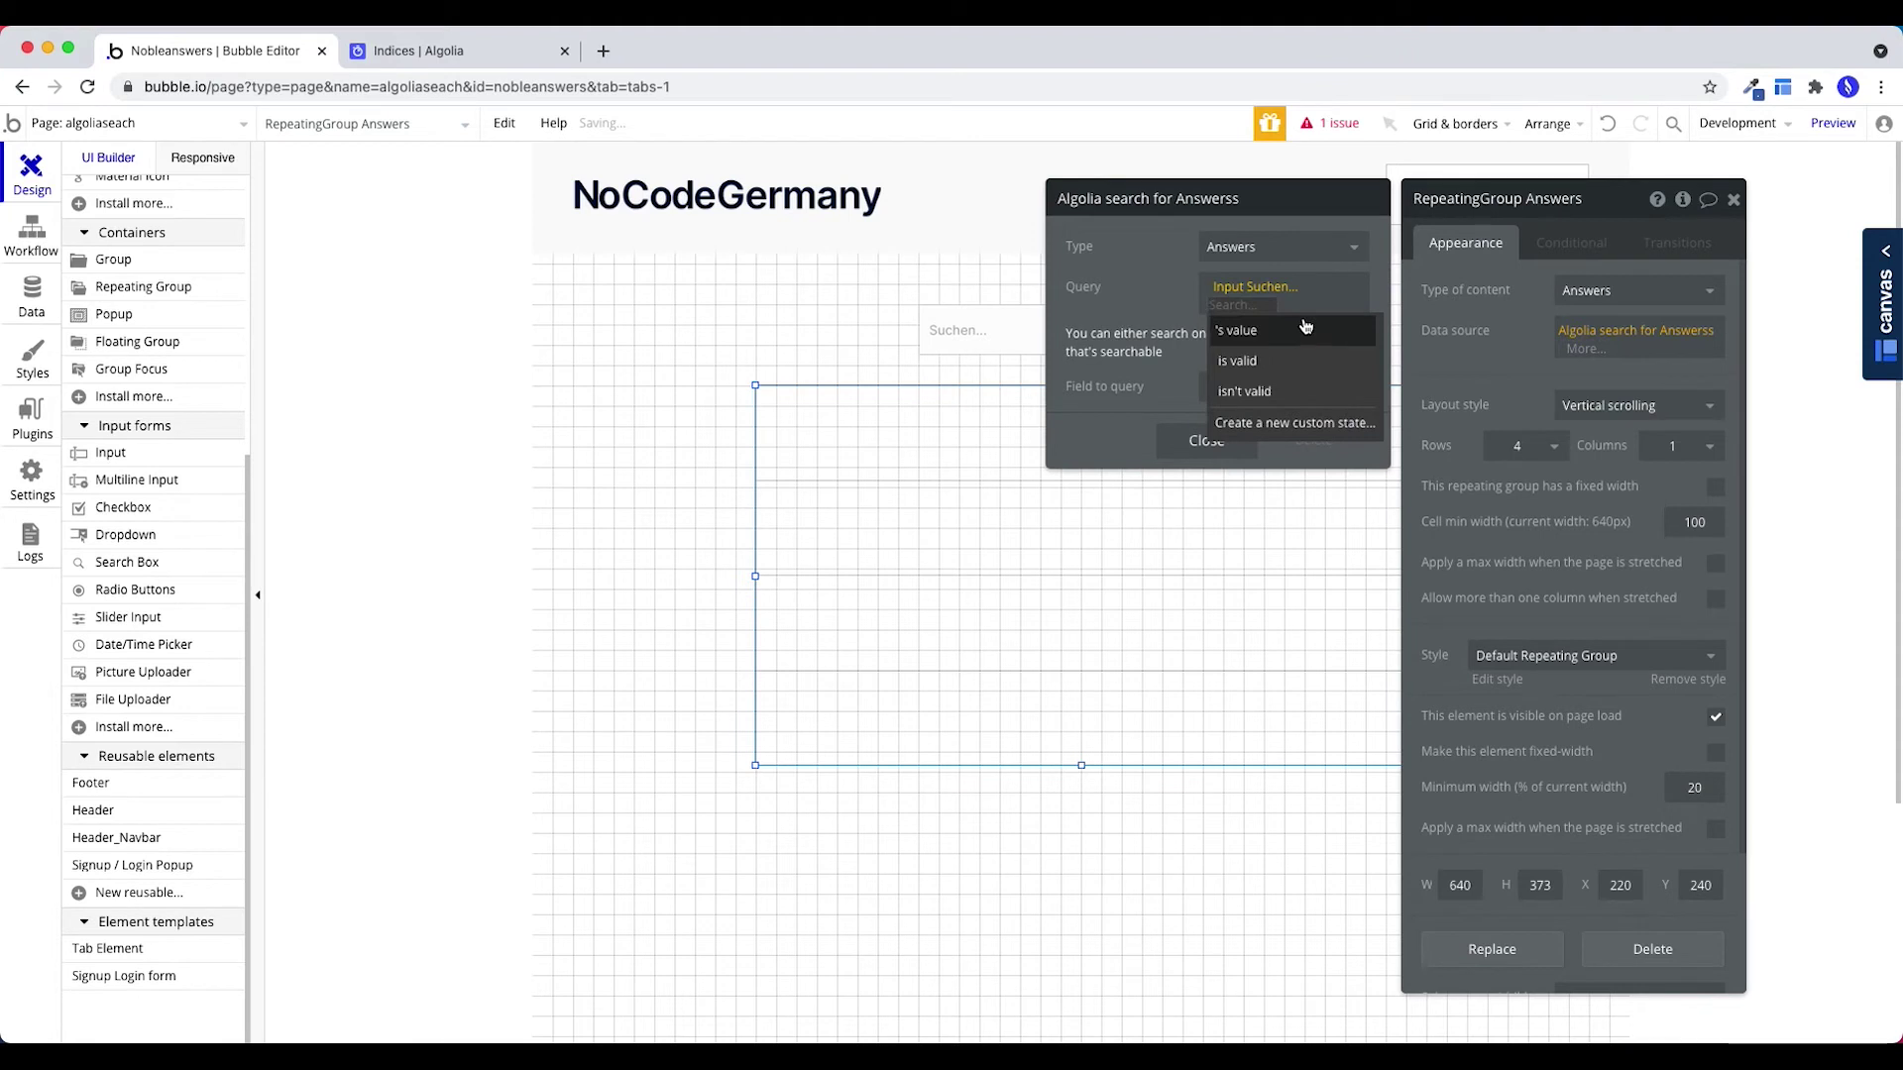
pyautogui.click(1304, 327)
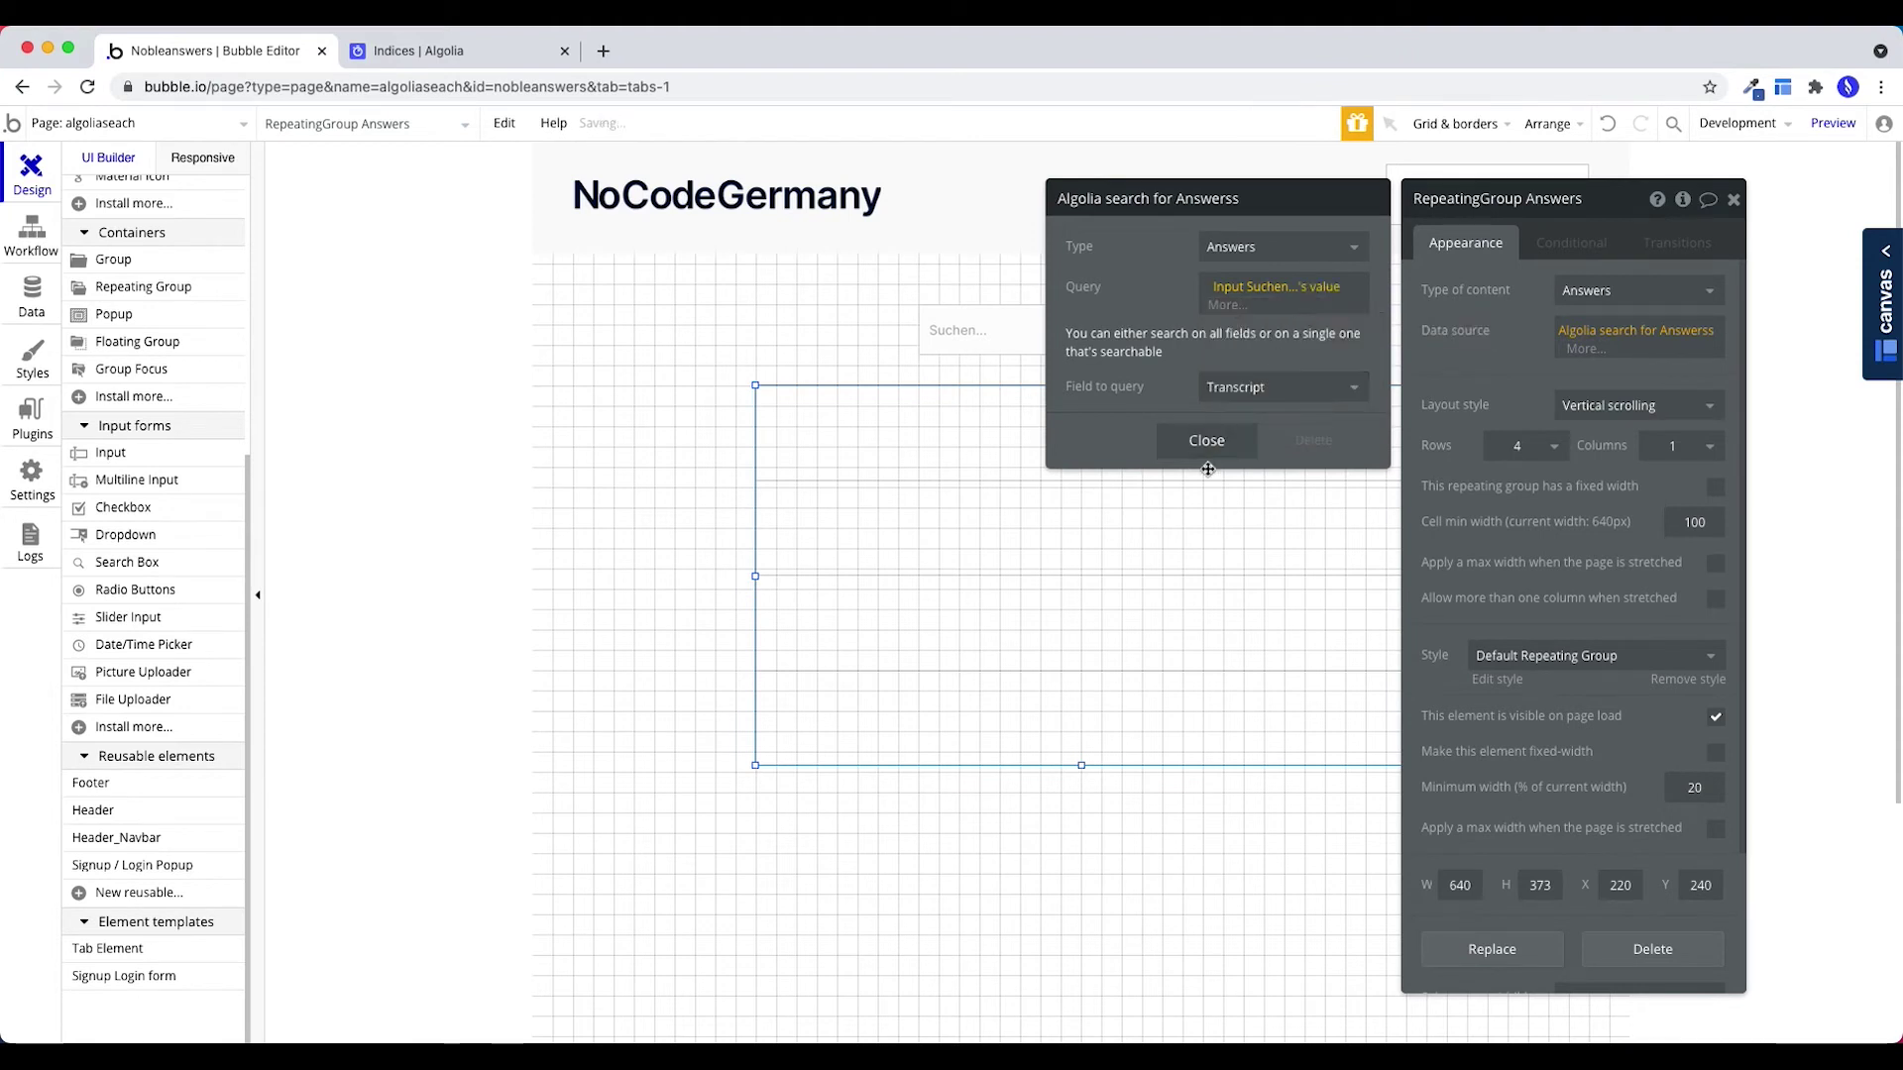
pyautogui.click(1208, 436)
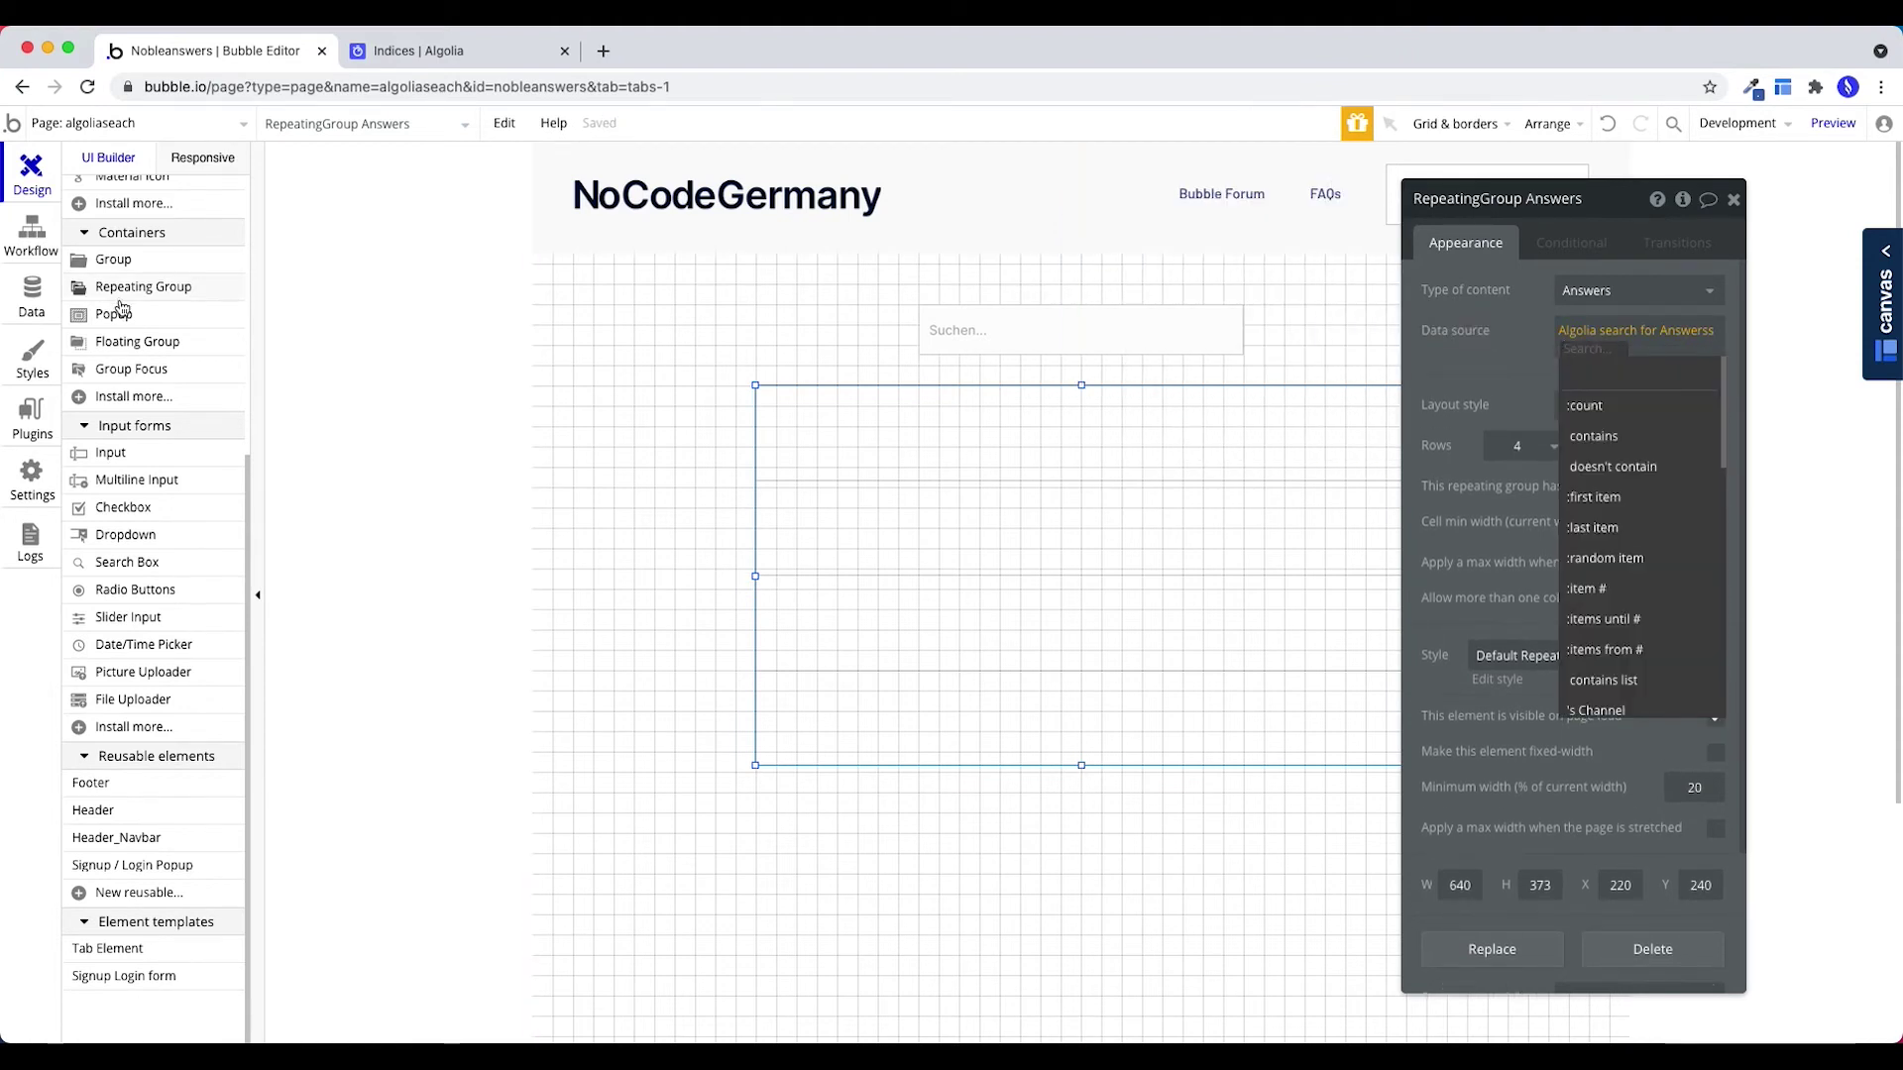
# Add a text about 202 by 43 in the repeating group's first cell, showing Current cell's Answers's Video ID.
pyautogui.scroll(5, 119, 307)
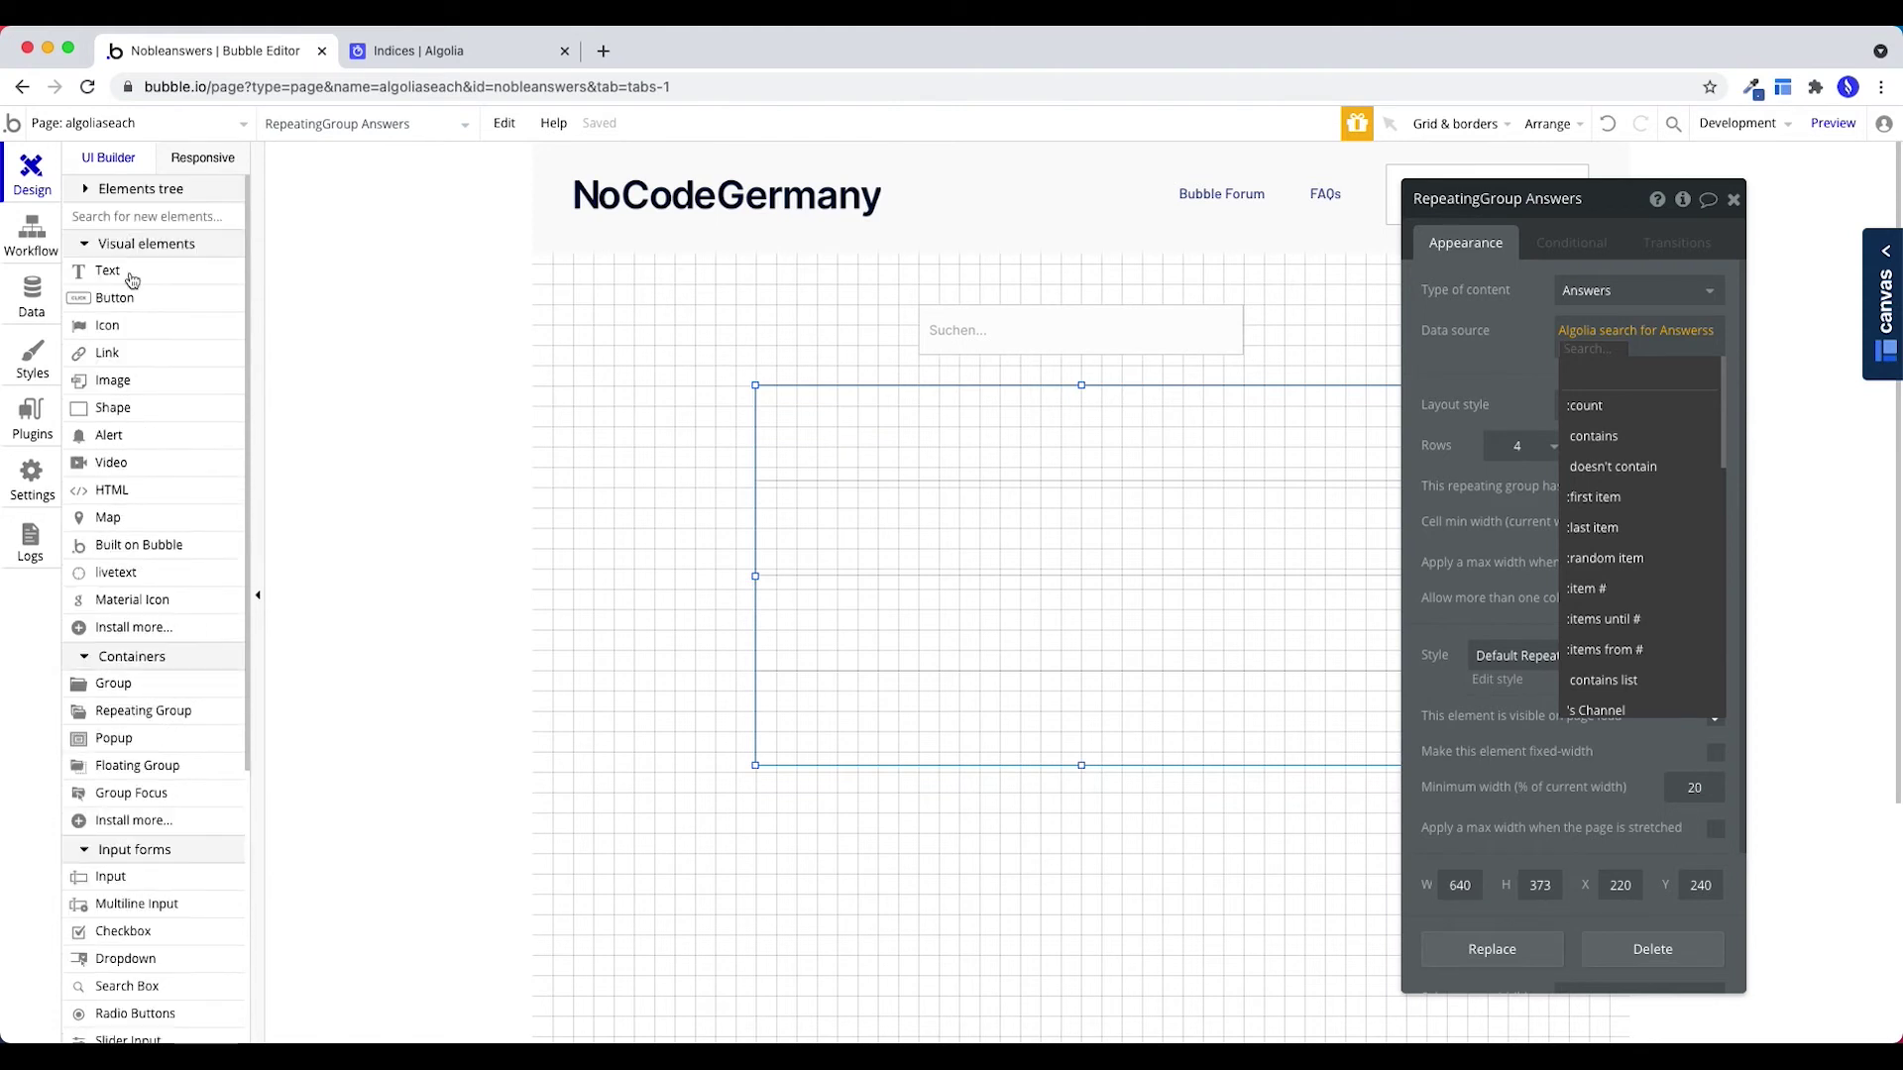
pyautogui.click(132, 280)
pyautogui.moveTo(769, 398); pyautogui.dragTo(975, 442)
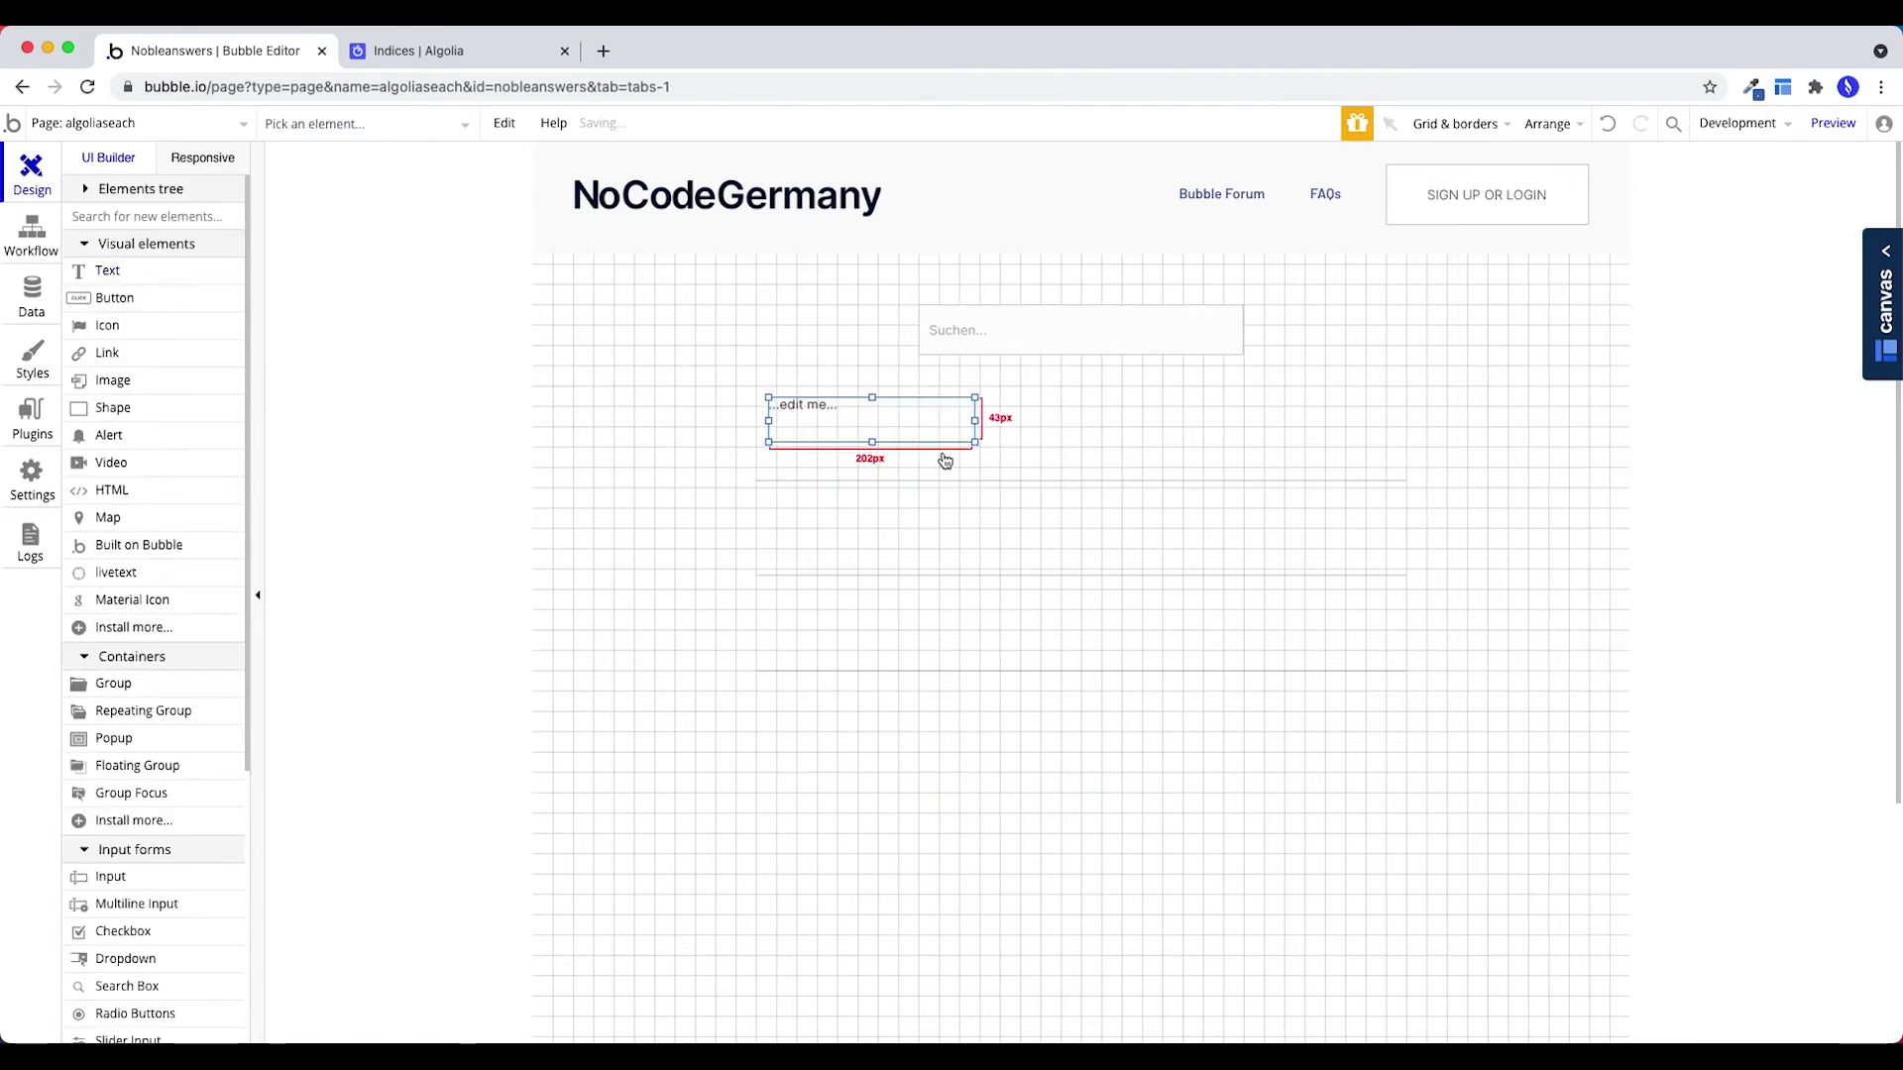
pyautogui.click(1737, 293)
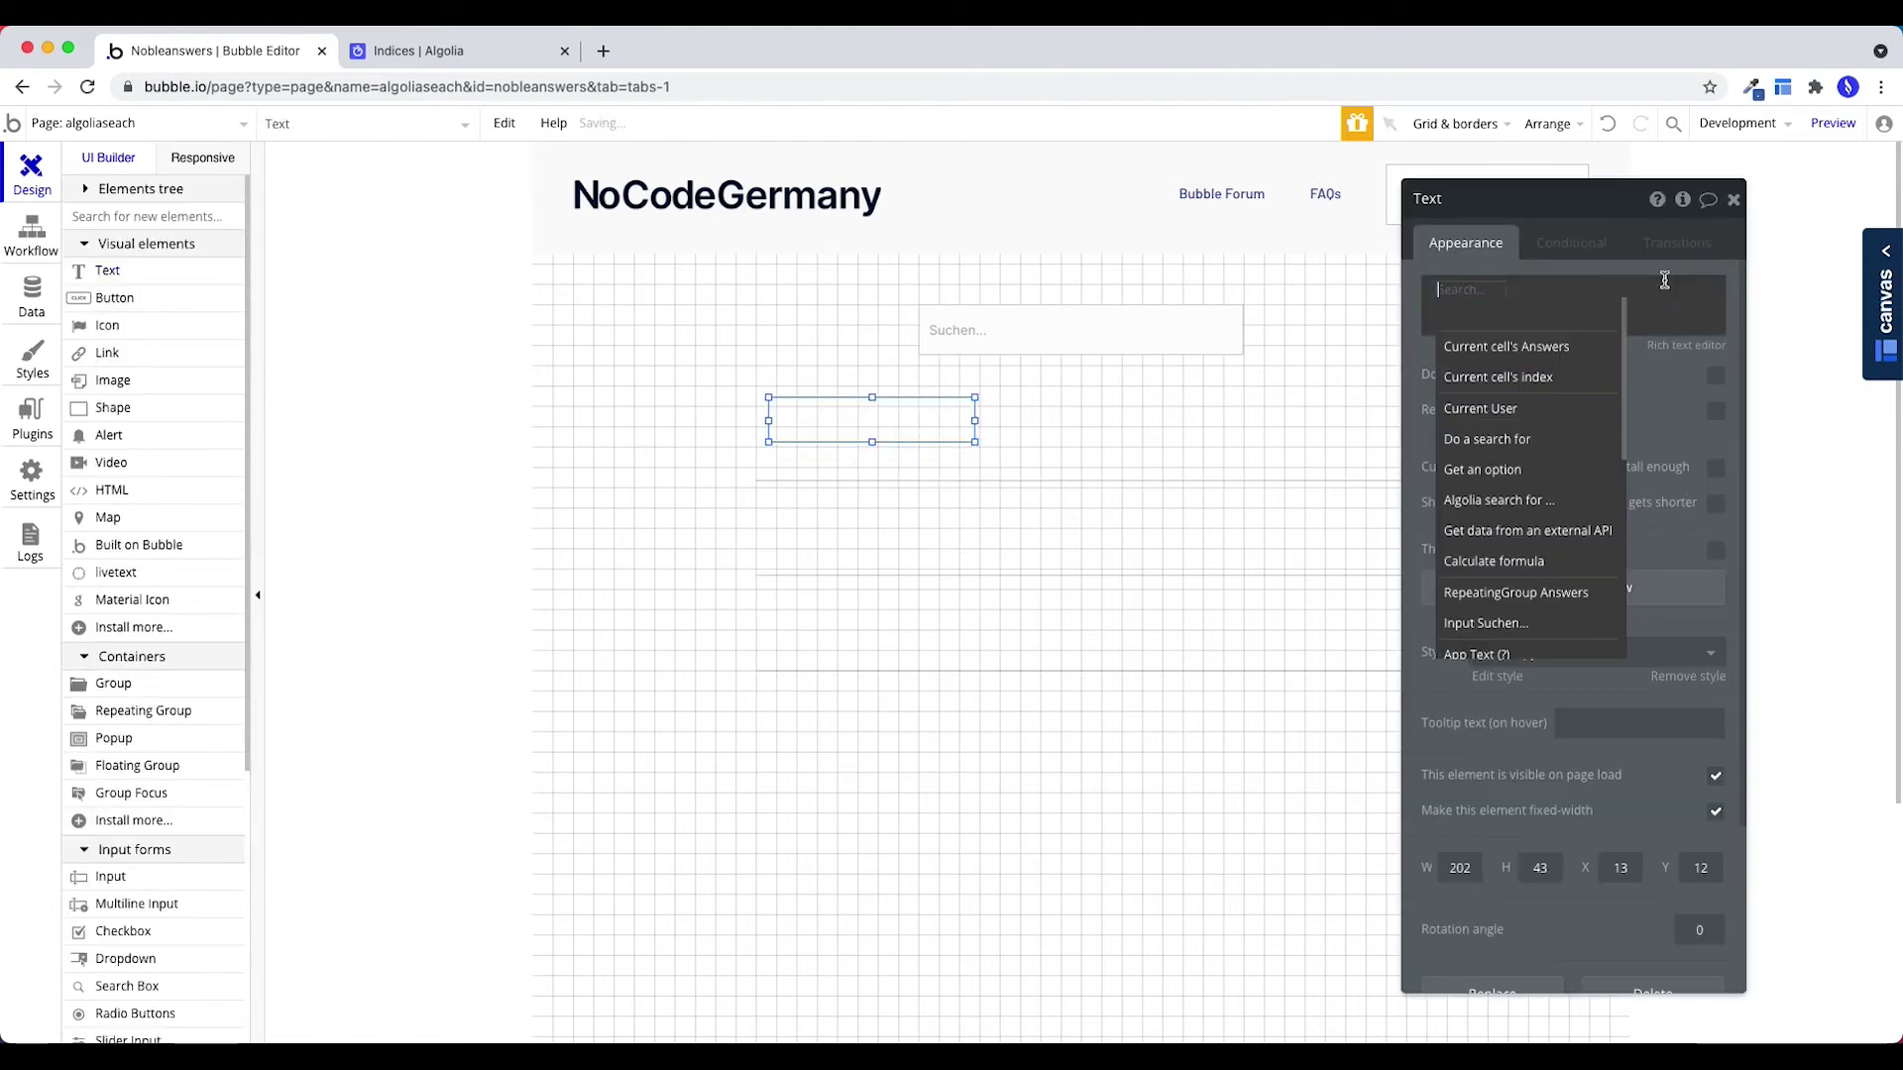
pyautogui.click(1562, 352)
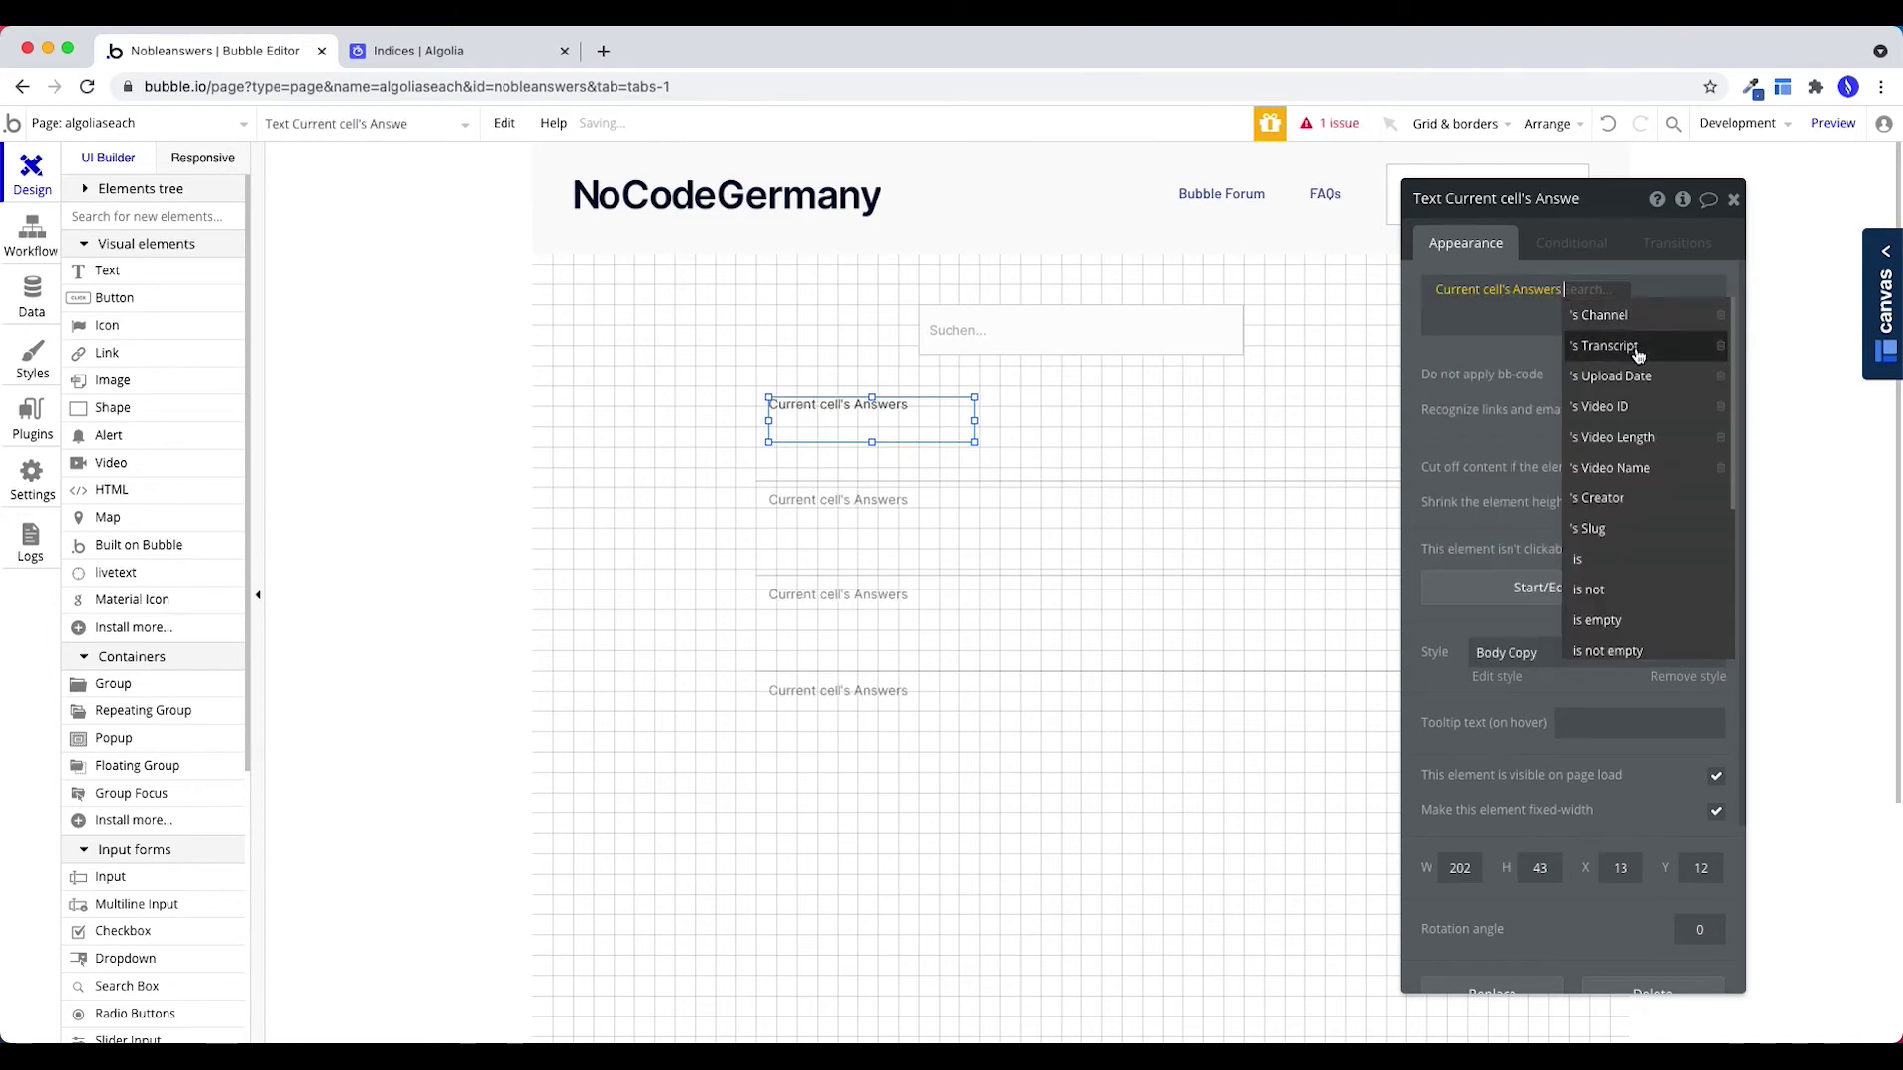
pyautogui.click(1628, 418)
# Resize the Video ID text to about 287 by 19 and place a copy of it directly below in the same cell.
pyautogui.moveTo(975, 420); pyautogui.dragTo(1045, 418)
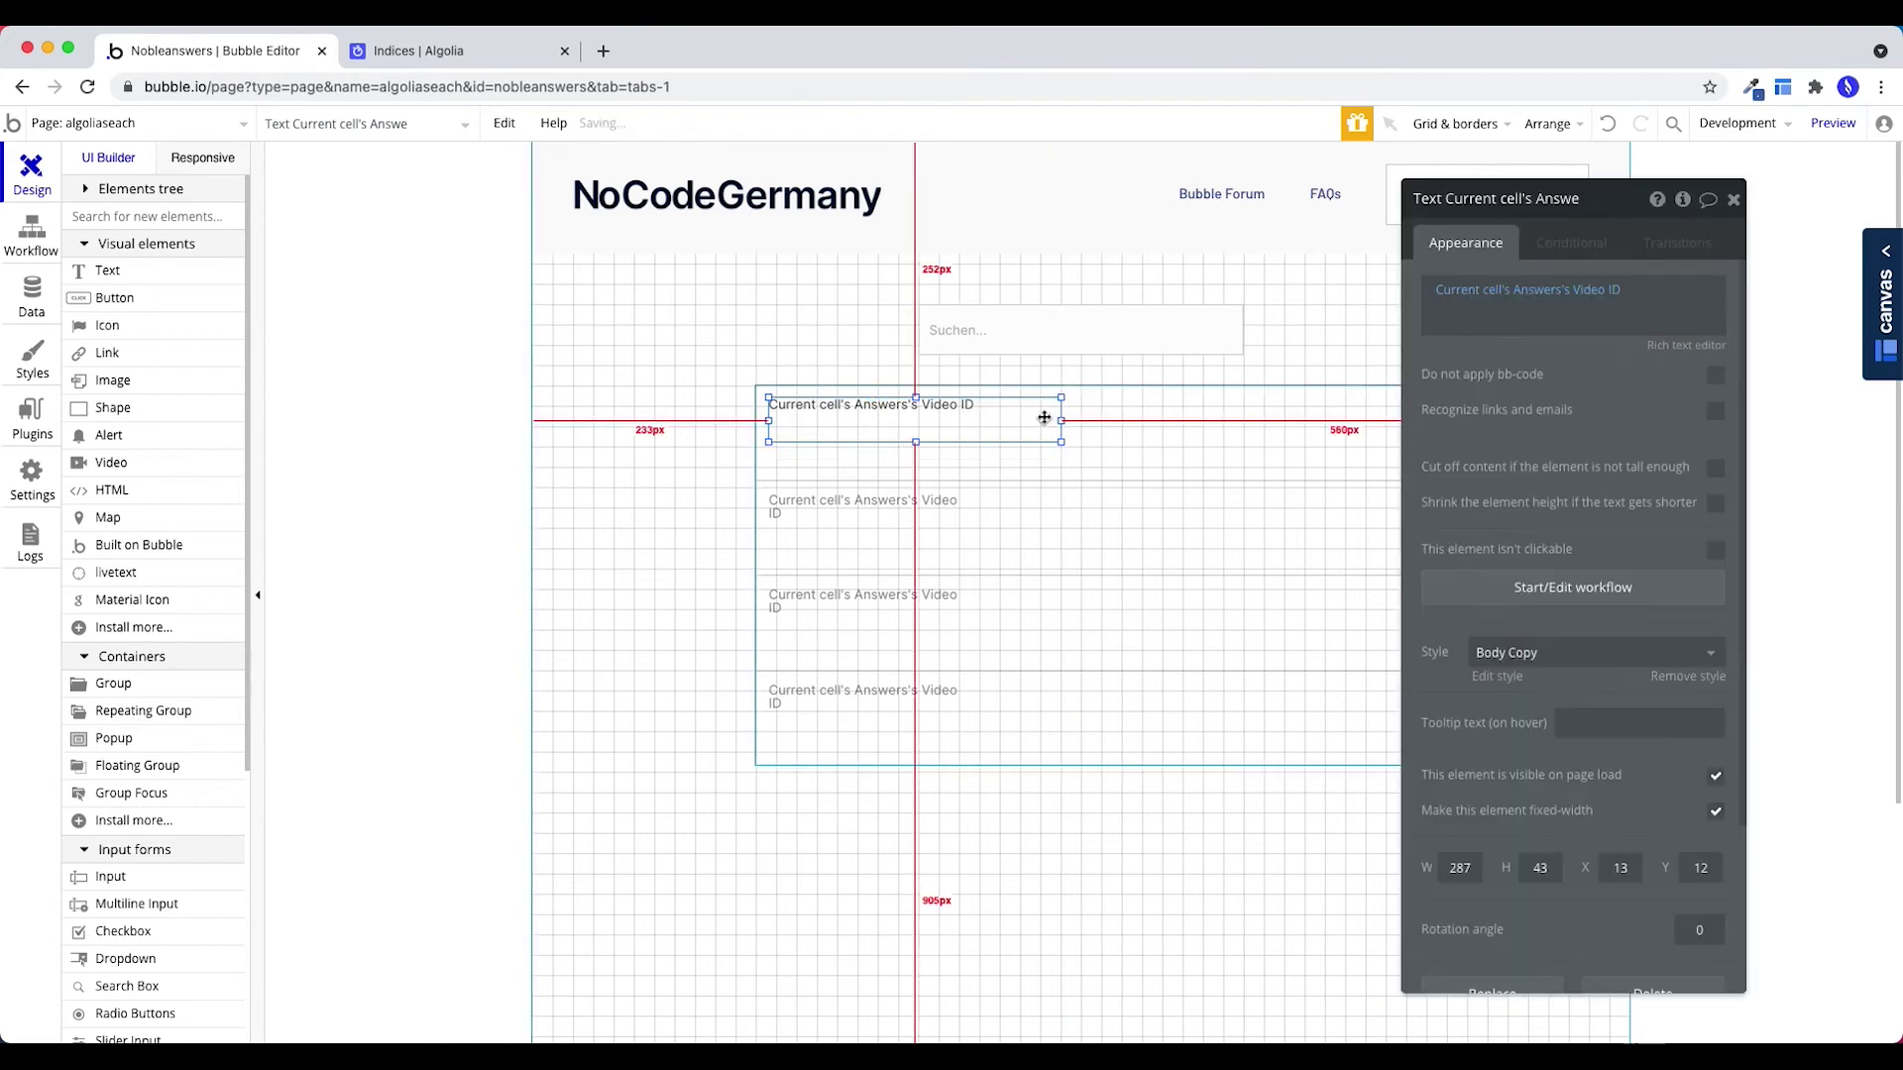
pyautogui.moveTo(915, 442)
pyautogui.mouseDown()
pyautogui.moveTo(910, 417)
pyautogui.moveTo(883, 433)
pyautogui.mouseUp()
pyautogui.hotkey('ctrl', 'c')
pyautogui.hotkey('ctrl', 'v')
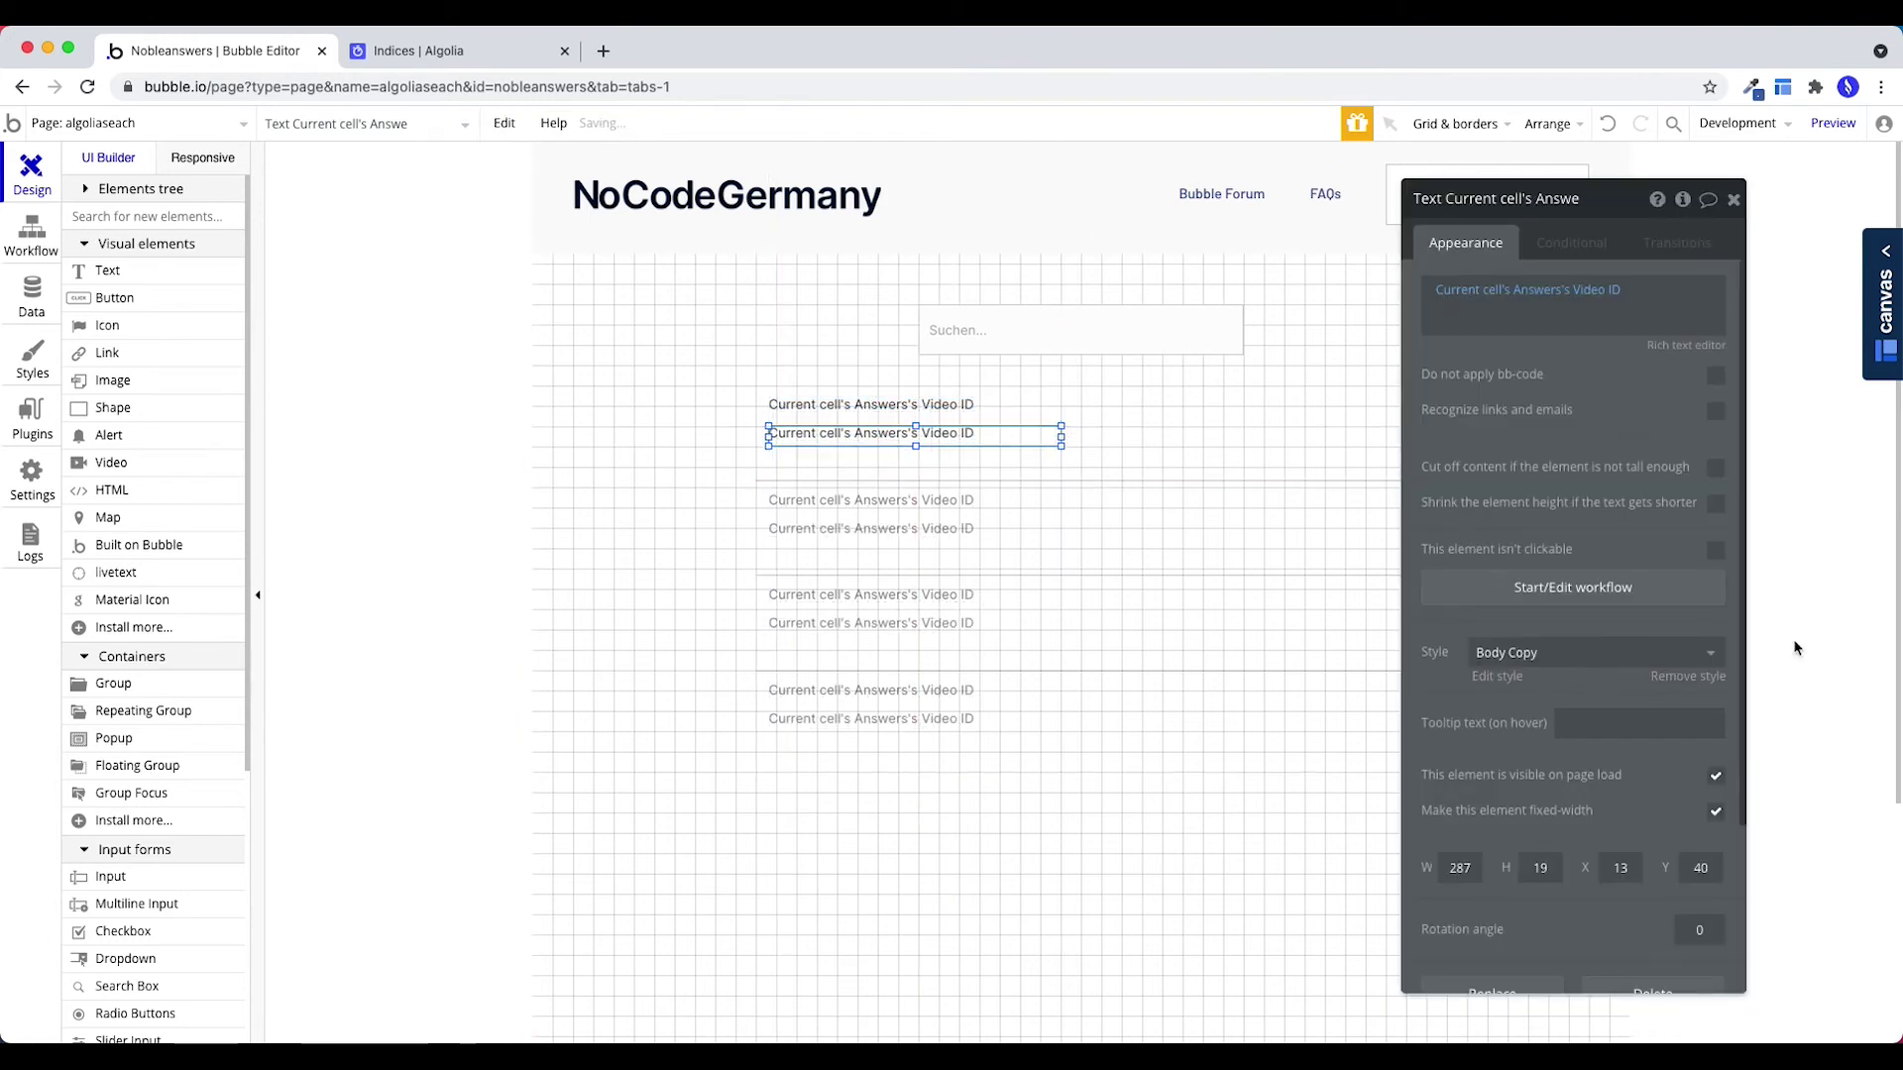
# Change the copied text's content to Current cell's Answers's Transcript, truncated to 20.
pyautogui.click(1596, 290)
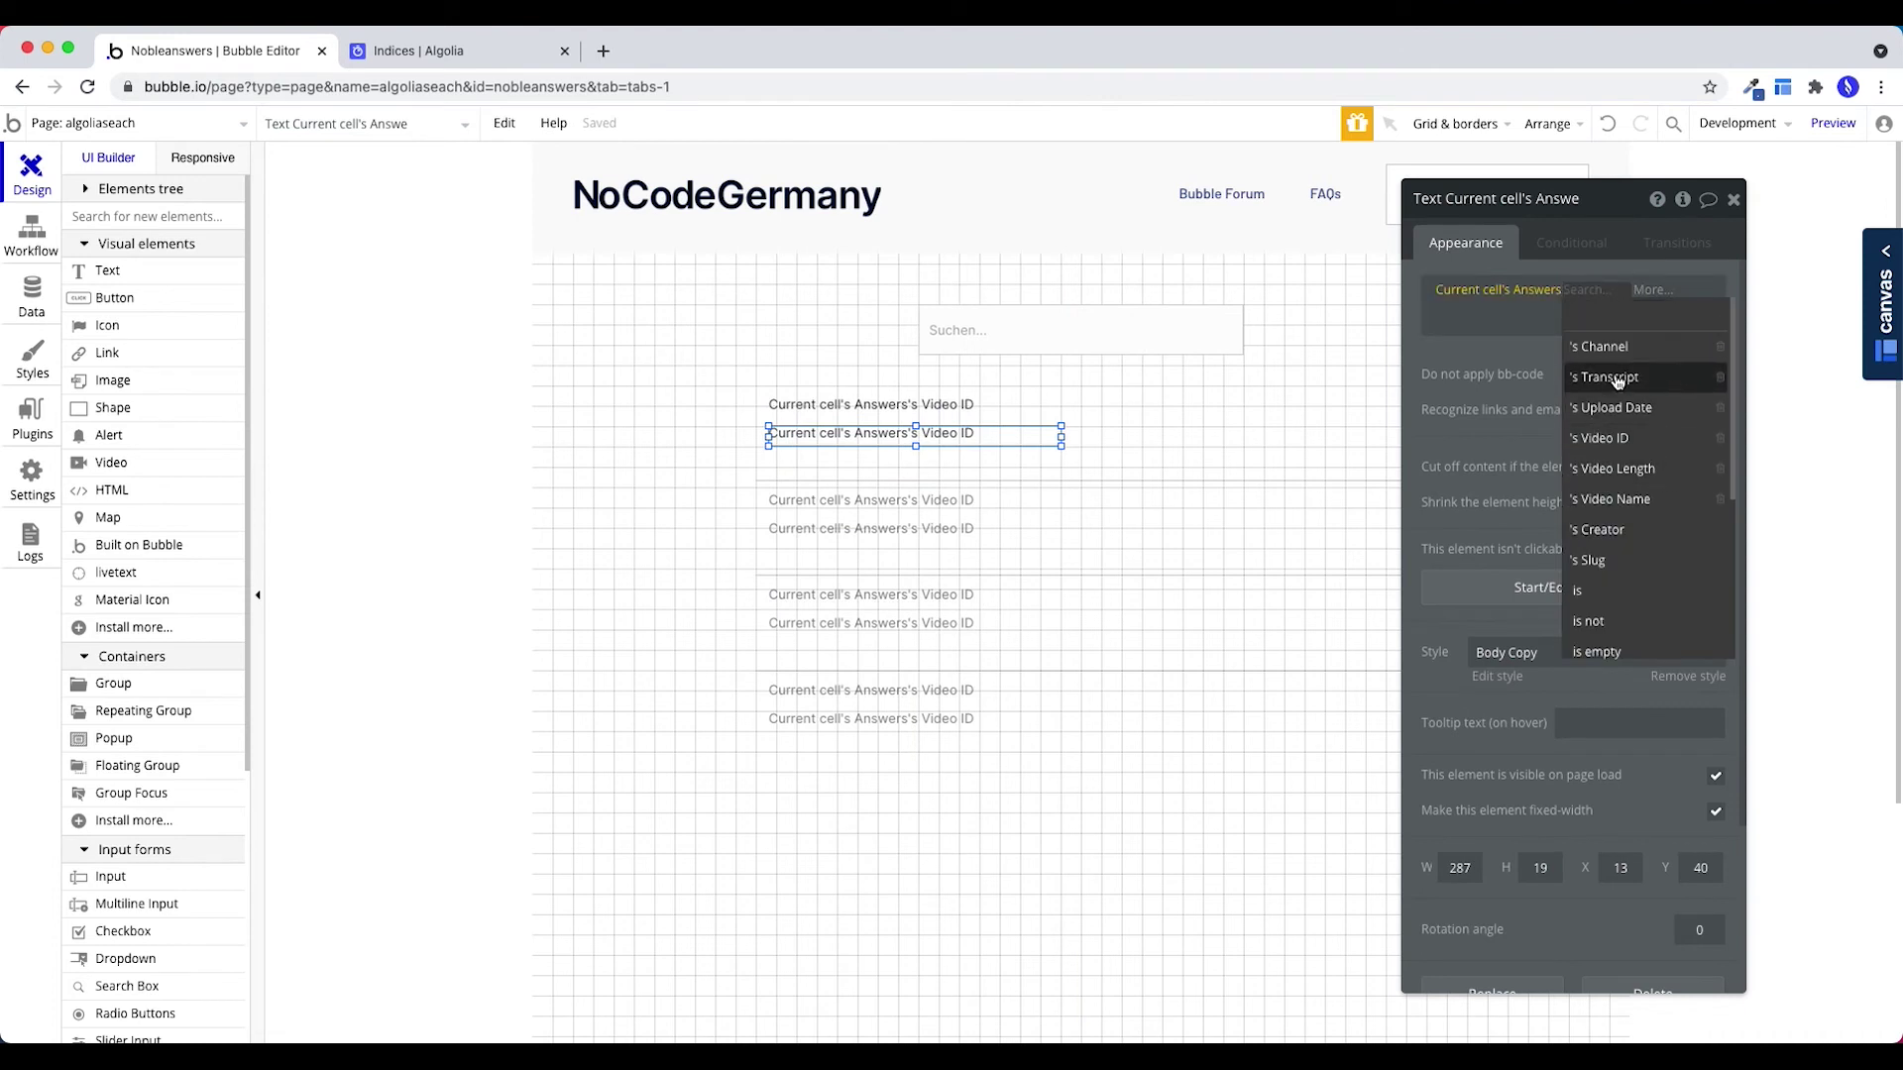
pyautogui.click(1617, 382)
pyautogui.click(1655, 291)
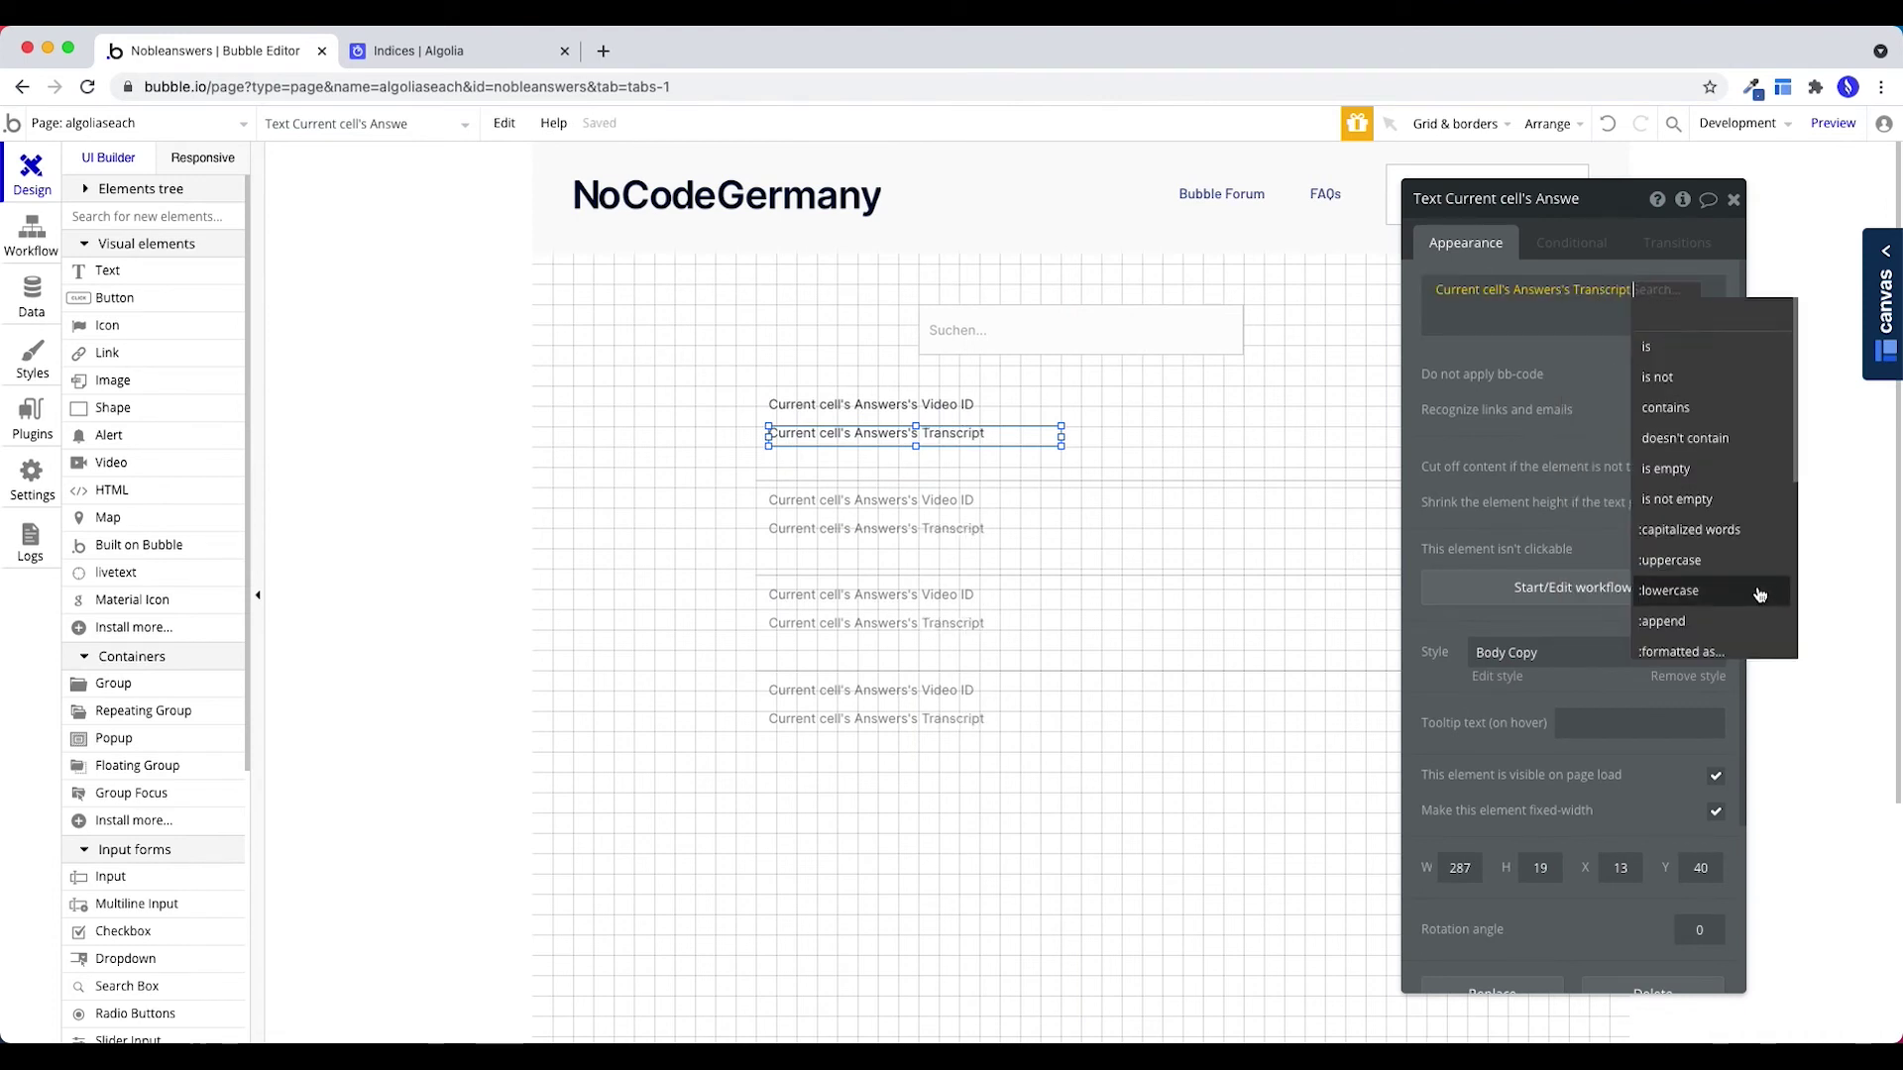
pyautogui.scroll(-3, 1754, 590)
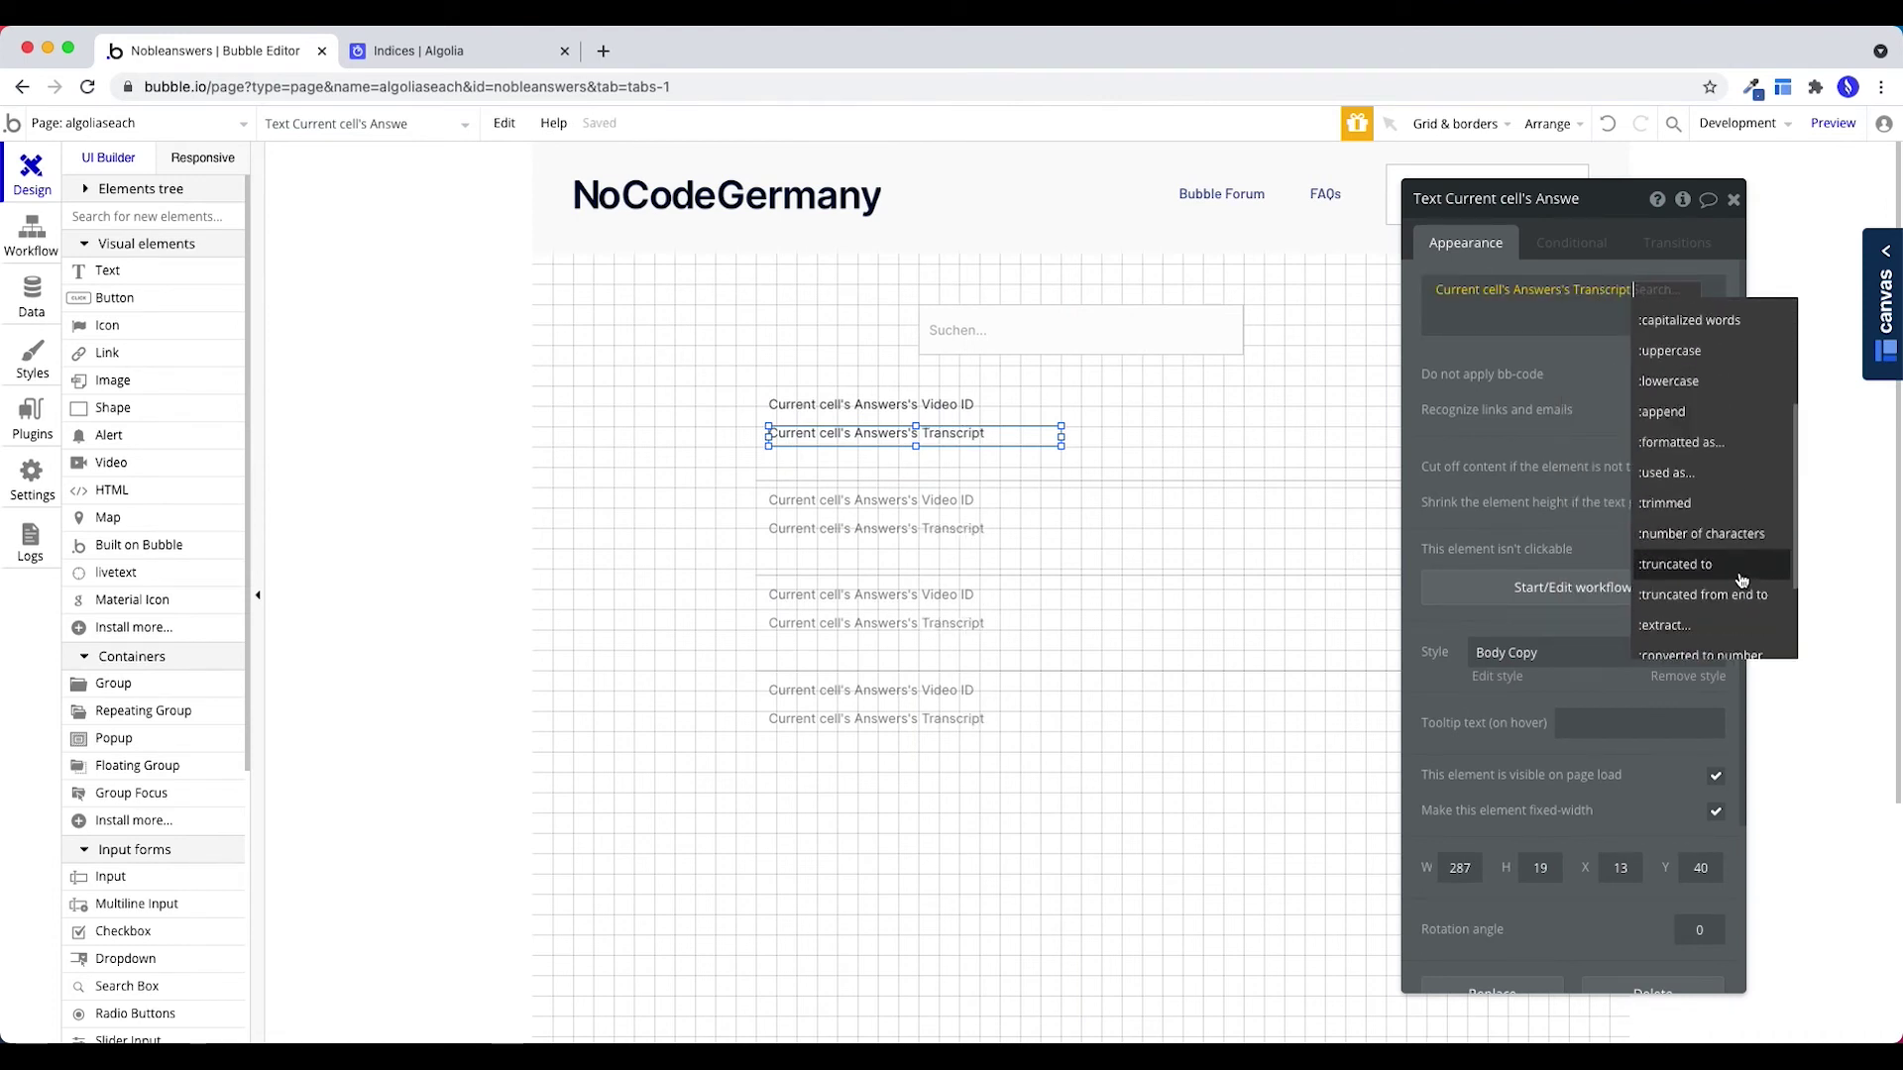
pyautogui.click(1740, 578)
pyautogui.write('3')
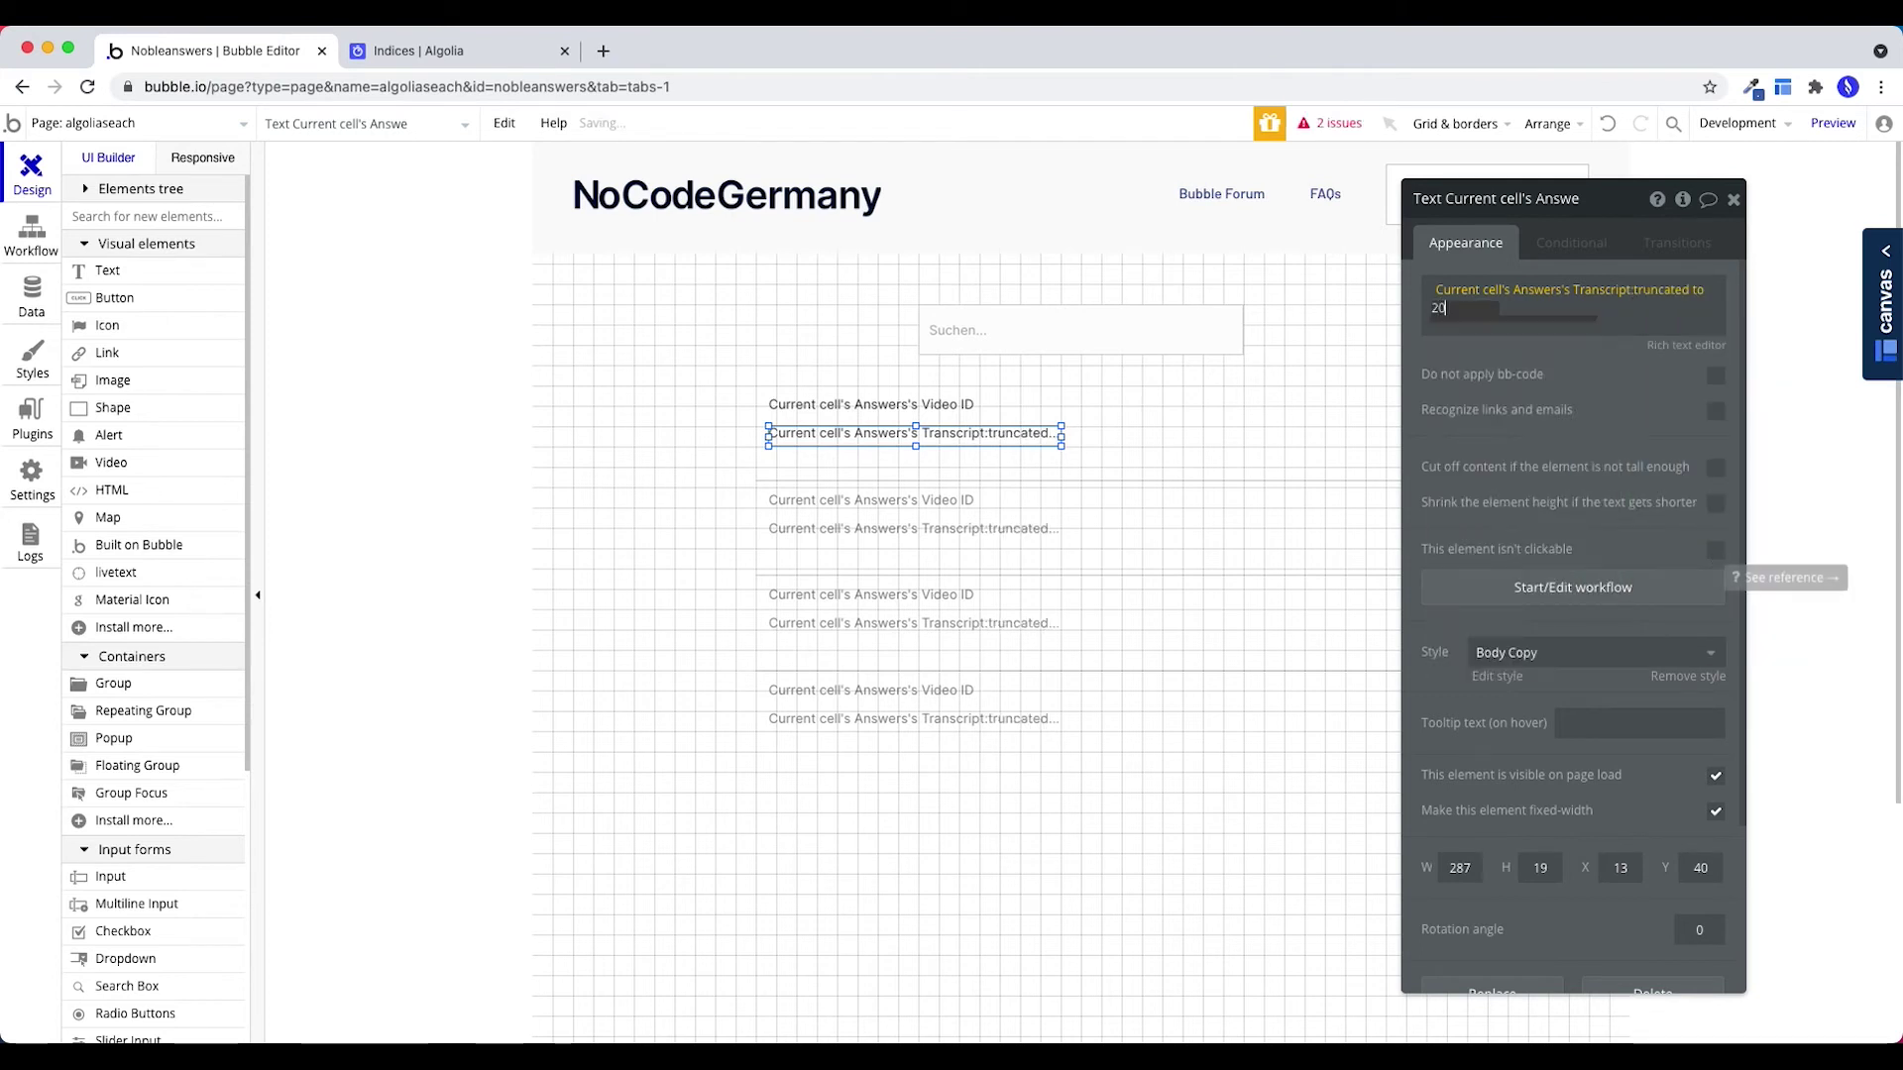